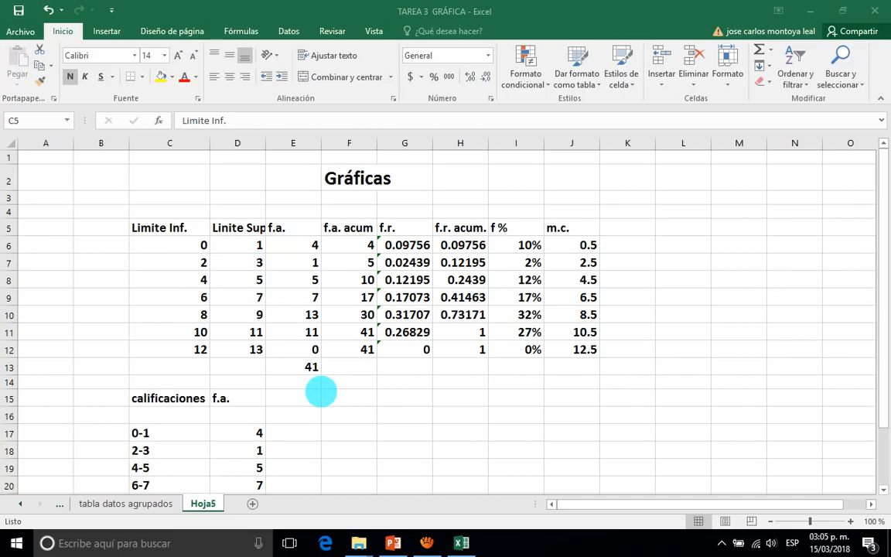
# Compare the calificaciones intervals in column C with the lower and upper class limits of the frequency table.
pyautogui.scroll(-1, 321, 392)
pyautogui.click(296, 393)
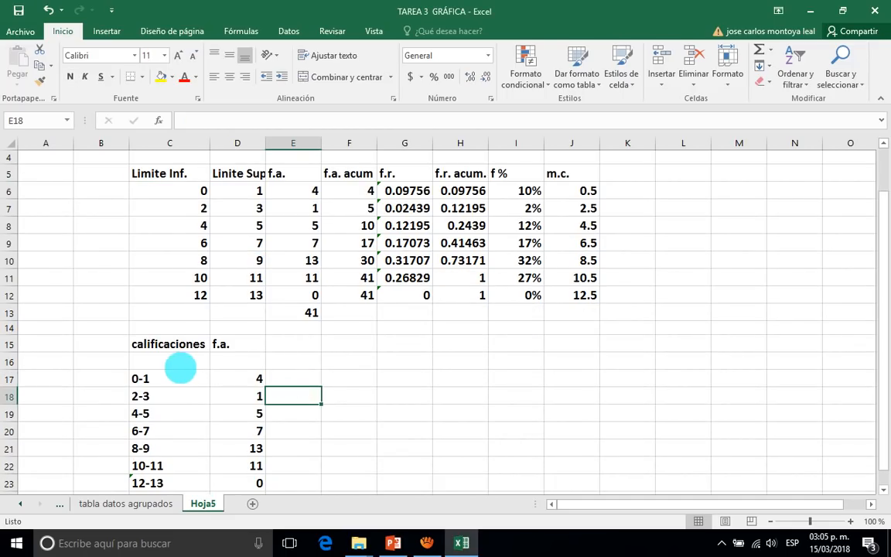
pyautogui.click(178, 379)
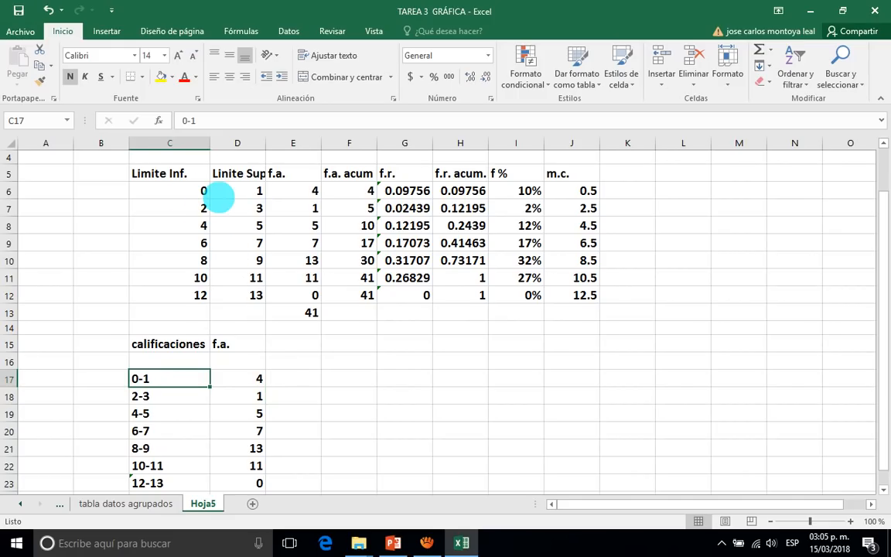
pyautogui.click(201, 190)
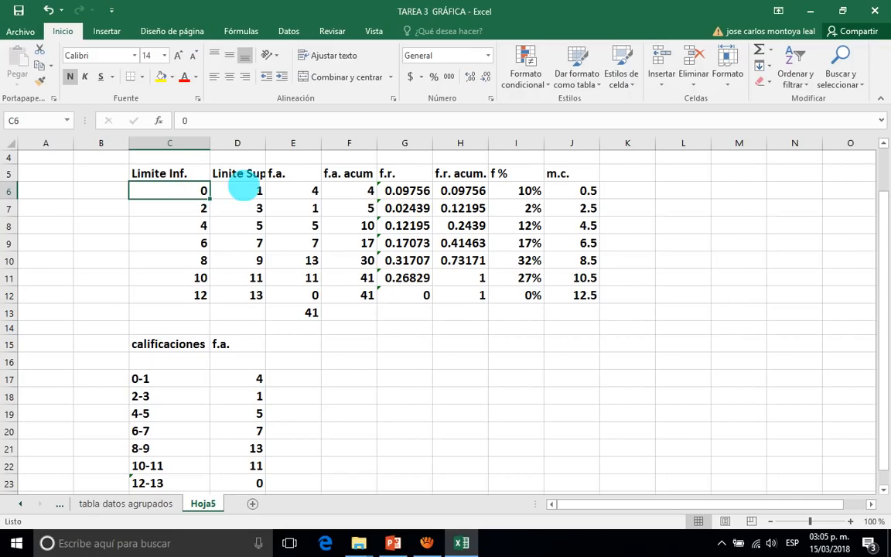
pyautogui.click(241, 185)
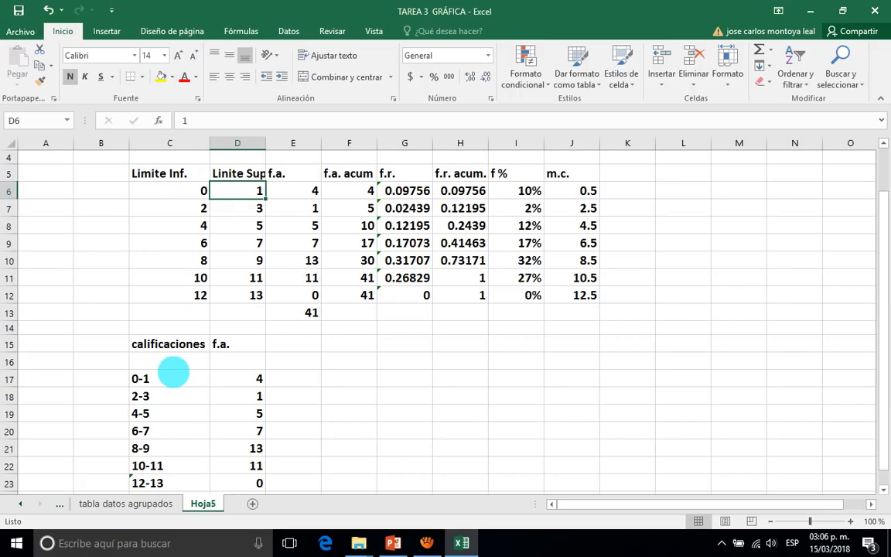
pyautogui.click(173, 374)
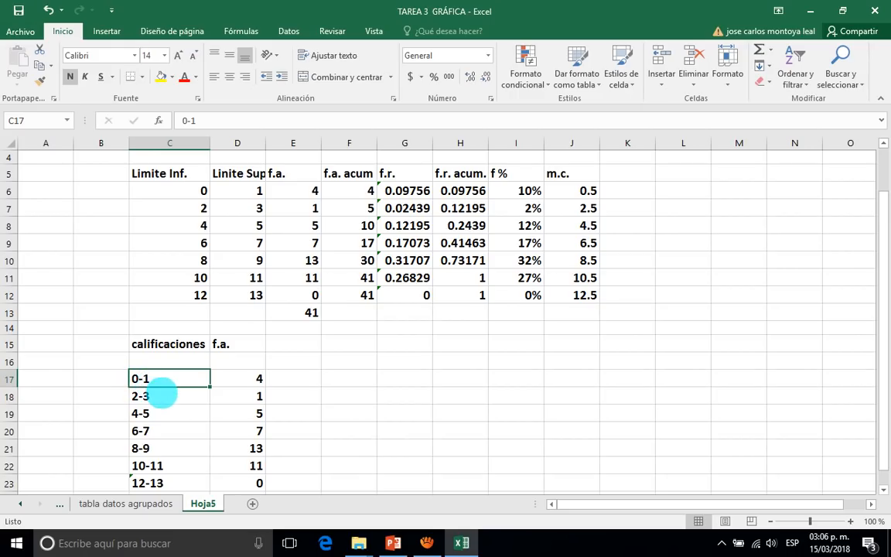
pyautogui.click(164, 400)
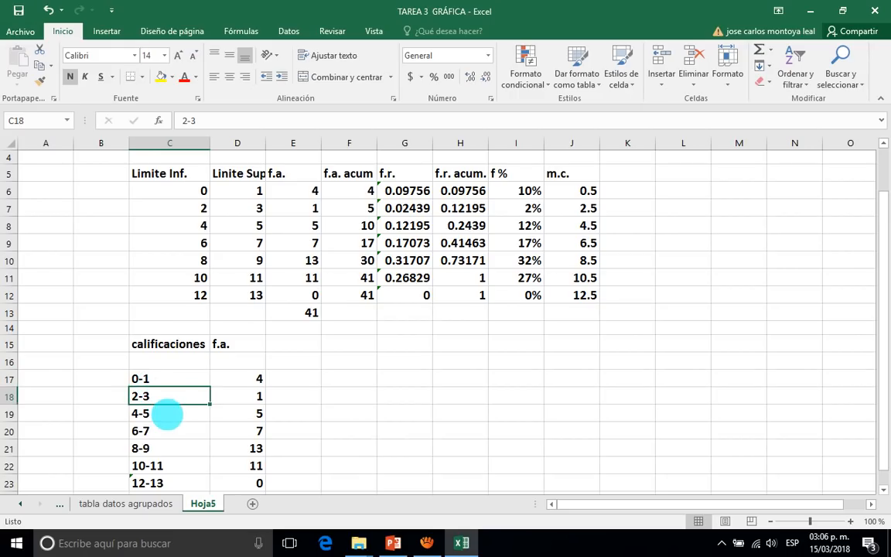
pyautogui.click(169, 411)
# Compare the f.a. values beside the calificaciones intervals with the f.a. column E6:E12 of the frequency table.
pyautogui.click(285, 379)
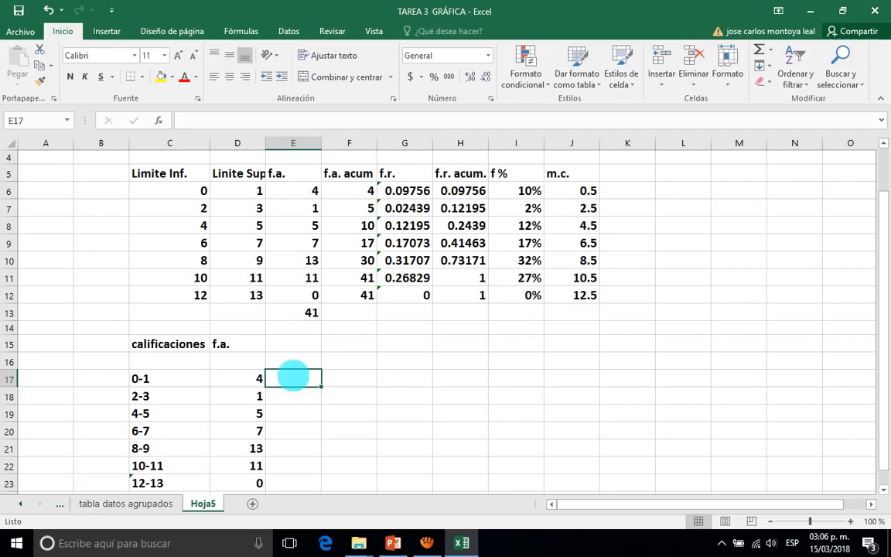
pyautogui.click(288, 191)
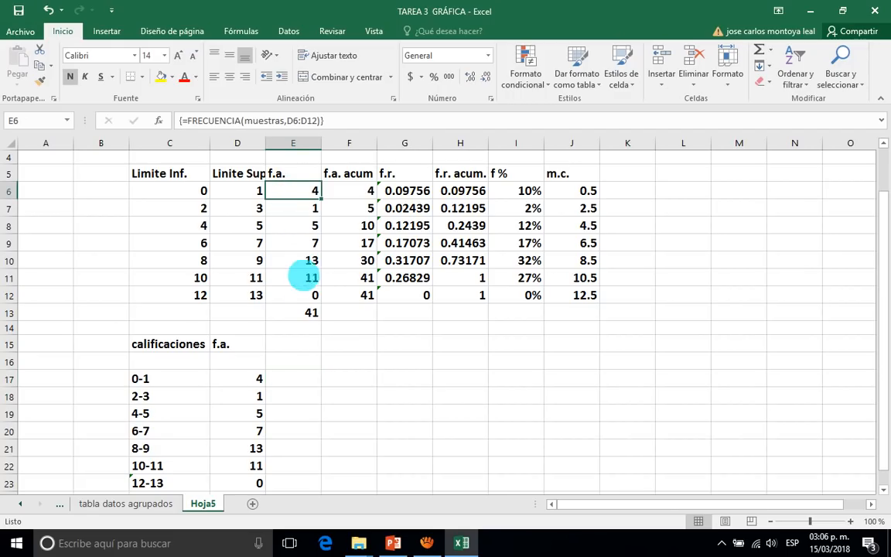
pyautogui.click(296, 297)
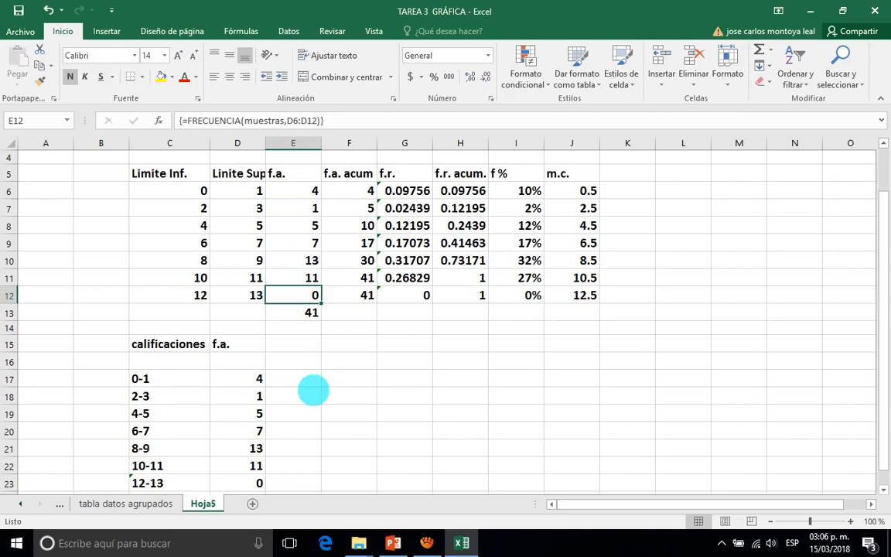
pyautogui.click(245, 377)
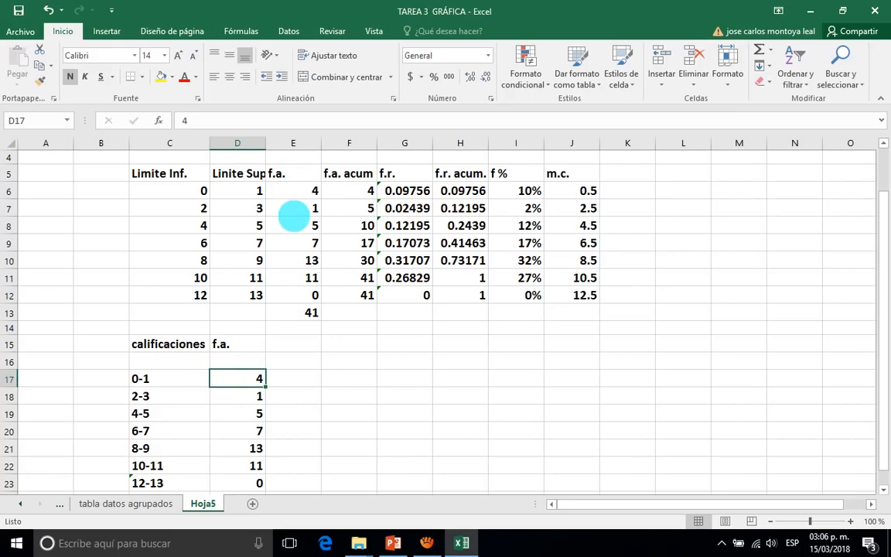
pyautogui.click(285, 191)
pyautogui.moveTo(285, 190); pyautogui.dragTo(290, 298)
pyautogui.scroll(-1, 282, 317)
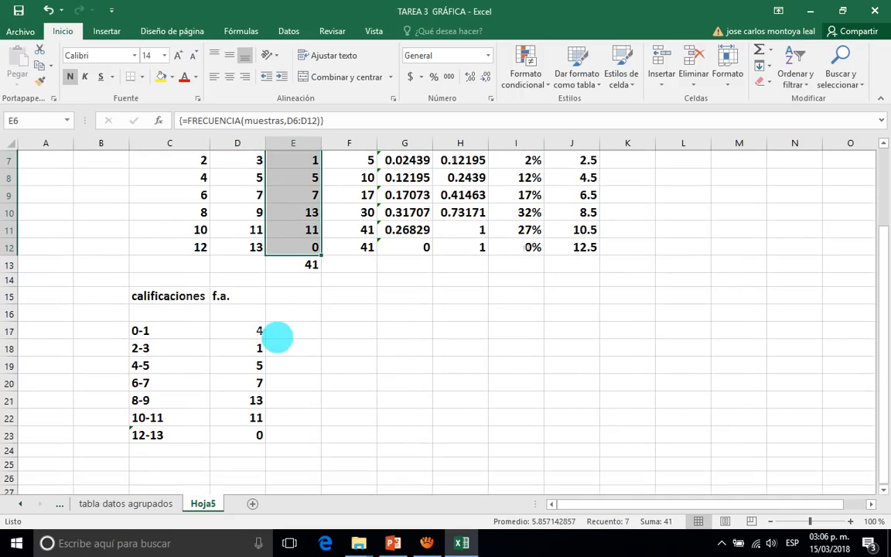
pyautogui.click(242, 325)
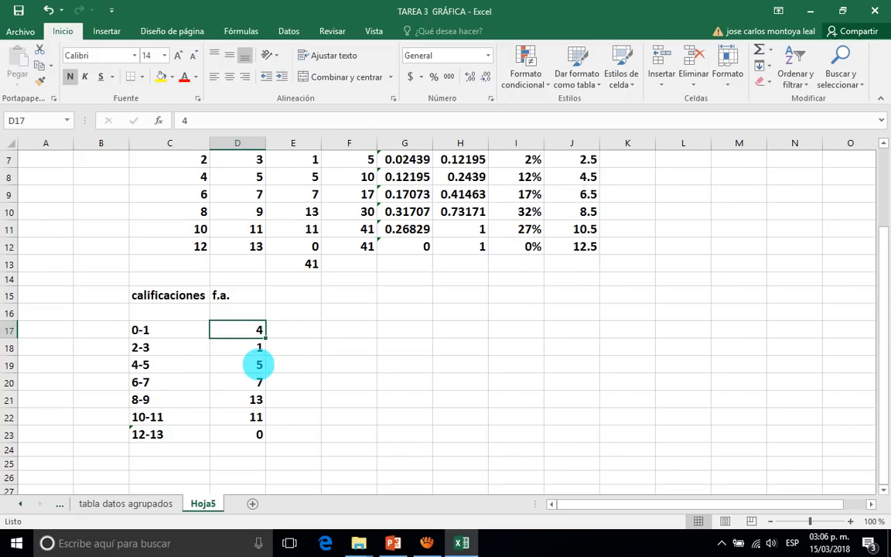
pyautogui.click(294, 329)
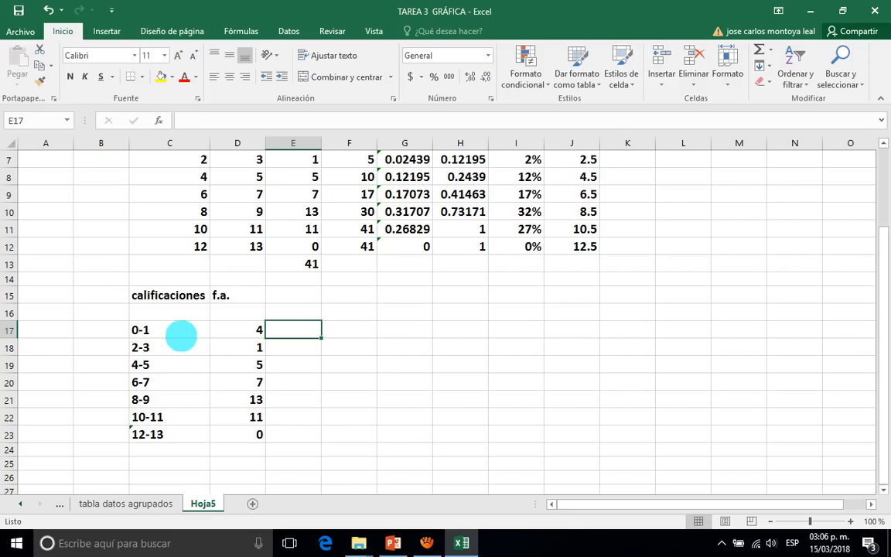
pyautogui.click(181, 335)
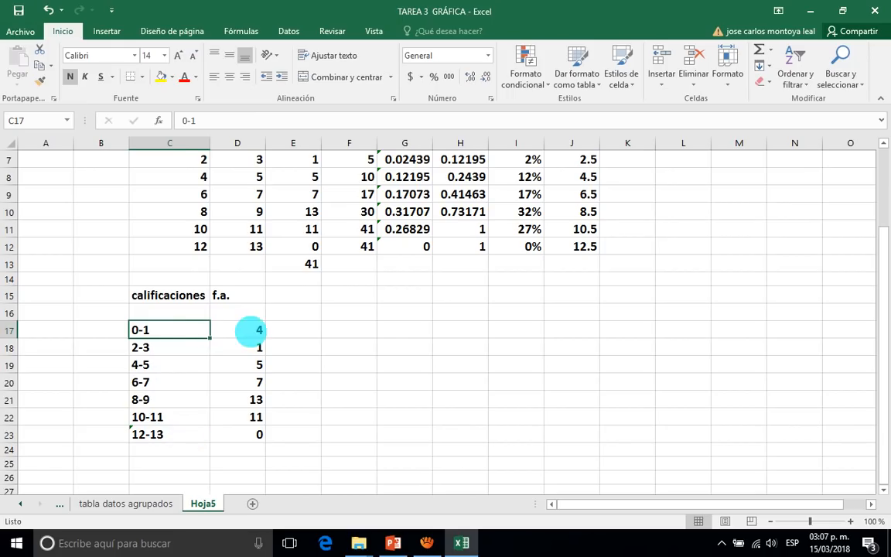
pyautogui.click(249, 330)
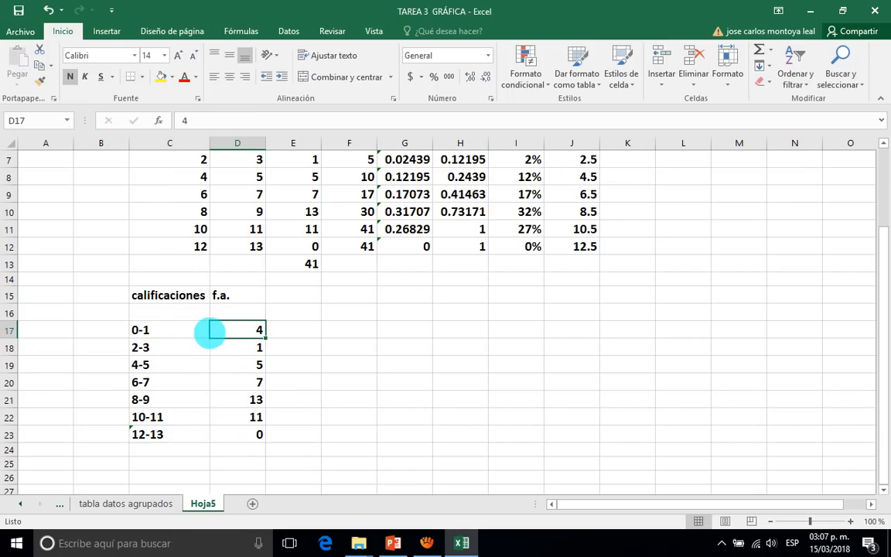
# Insert a 2-D clustered column chart from the calificaciones intervals and their frequencies in C17:D23.
pyautogui.click(159, 331)
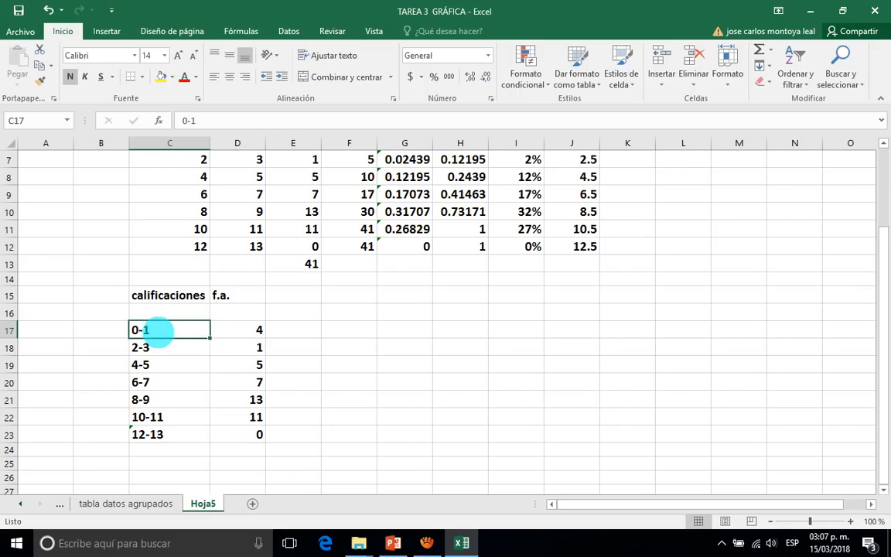
pyautogui.moveTo(159, 331); pyautogui.dragTo(240, 435)
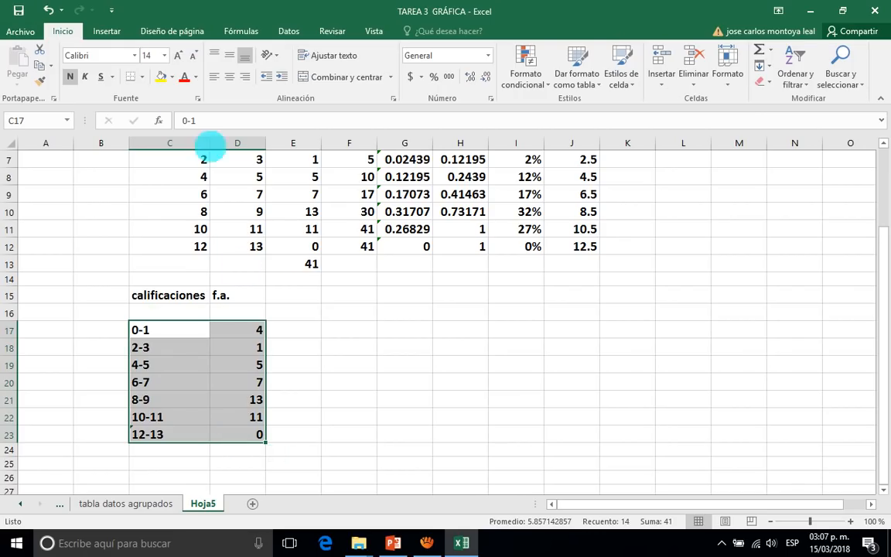
pyautogui.click(107, 31)
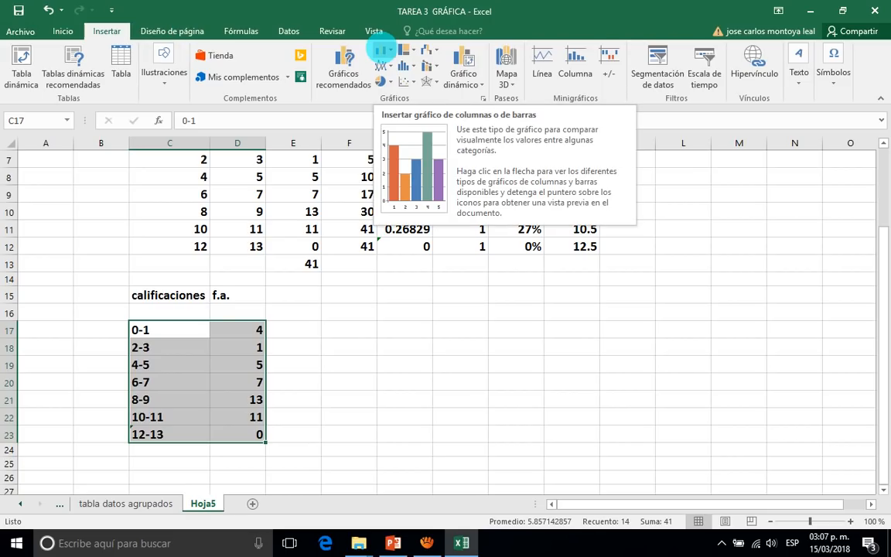
pyautogui.click(385, 49)
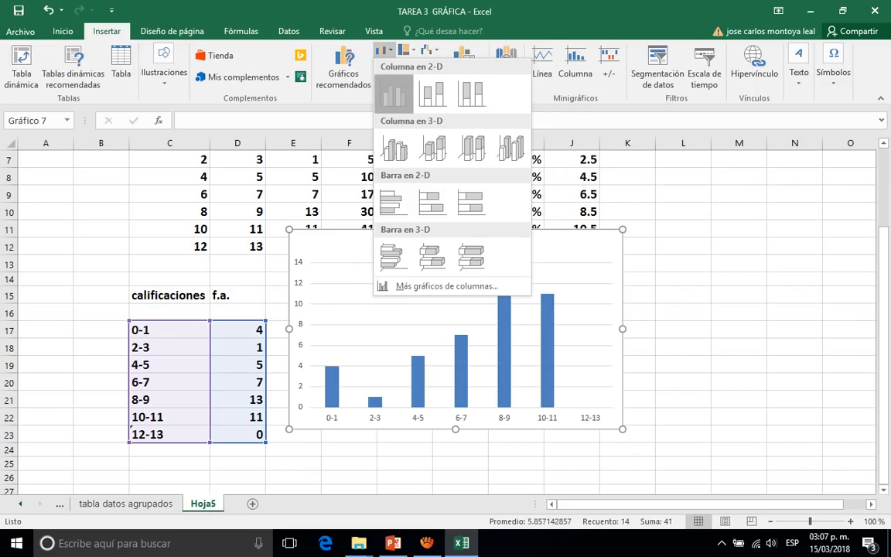
pyautogui.click(393, 93)
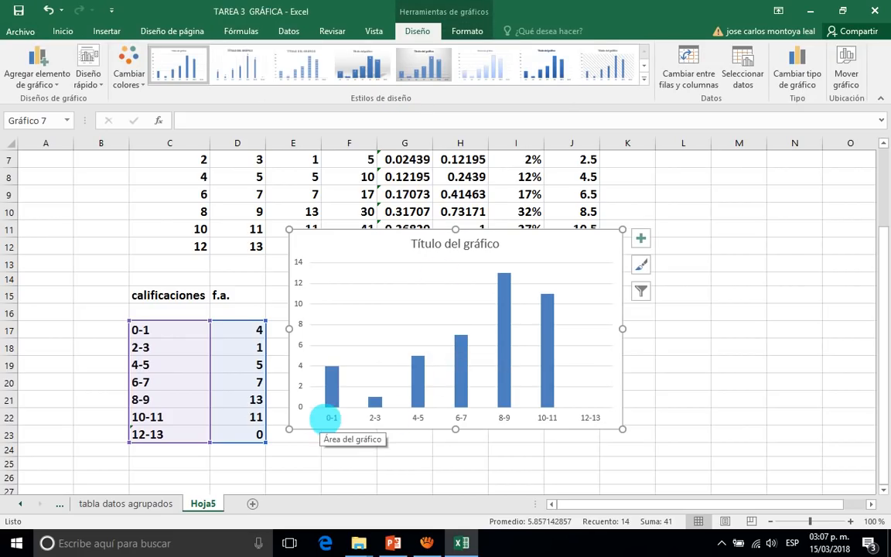
# Check the chart's 0-1 and 2-3 columns against their frequencies in the calificaciones table.
pyautogui.click(325, 418)
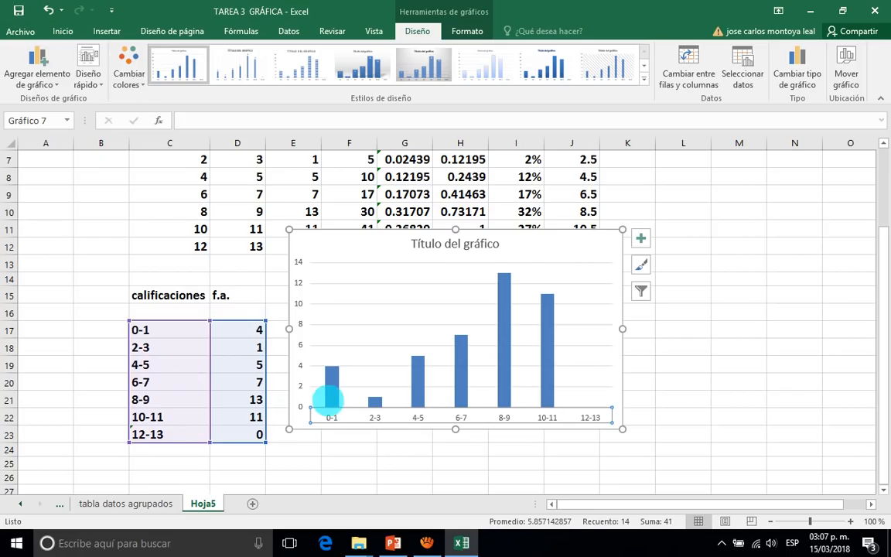
pyautogui.moveTo(325, 399)
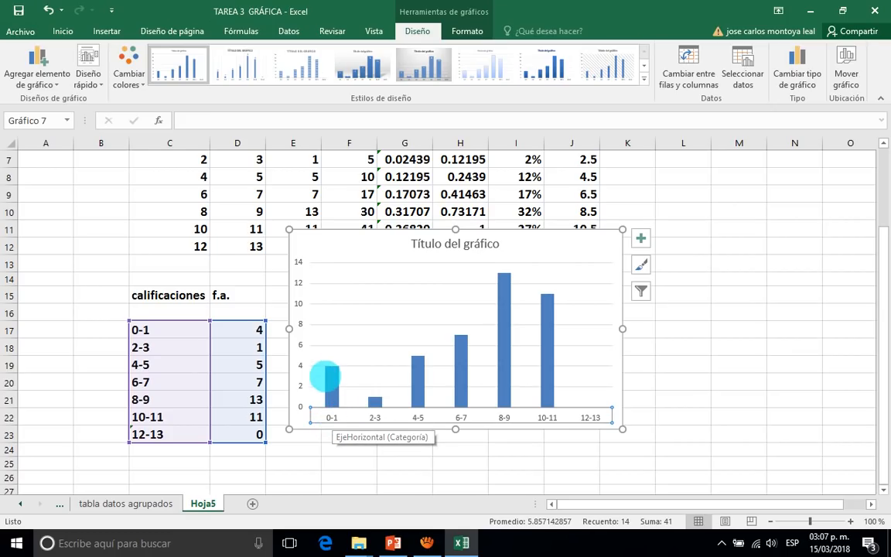
pyautogui.click(247, 331)
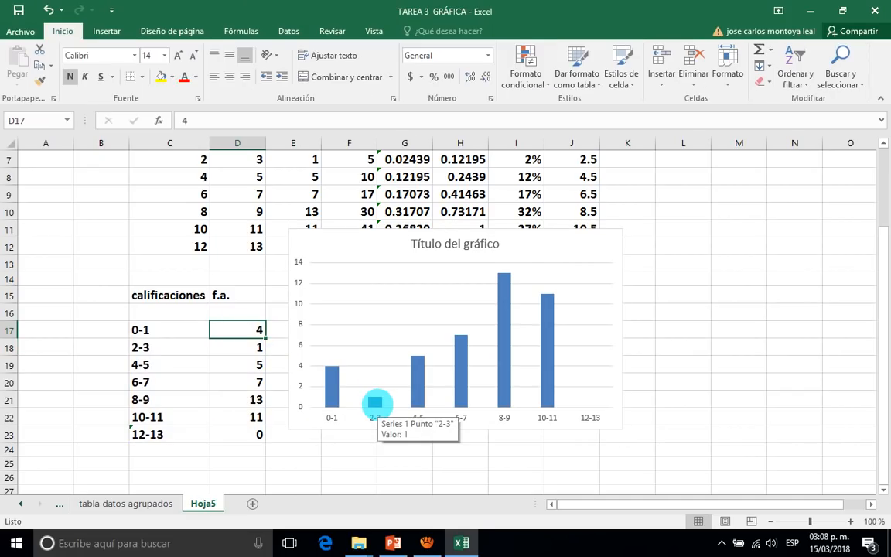
pyautogui.click(375, 403)
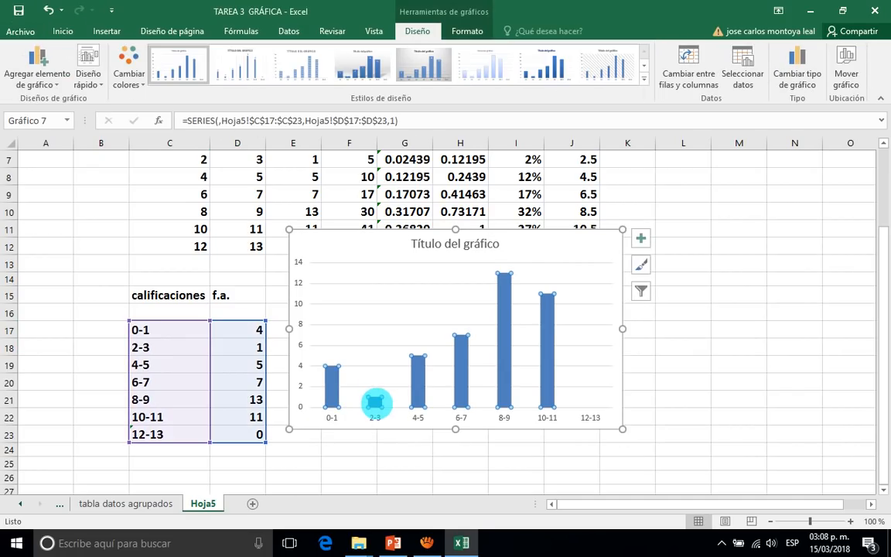
pyautogui.click(240, 347)
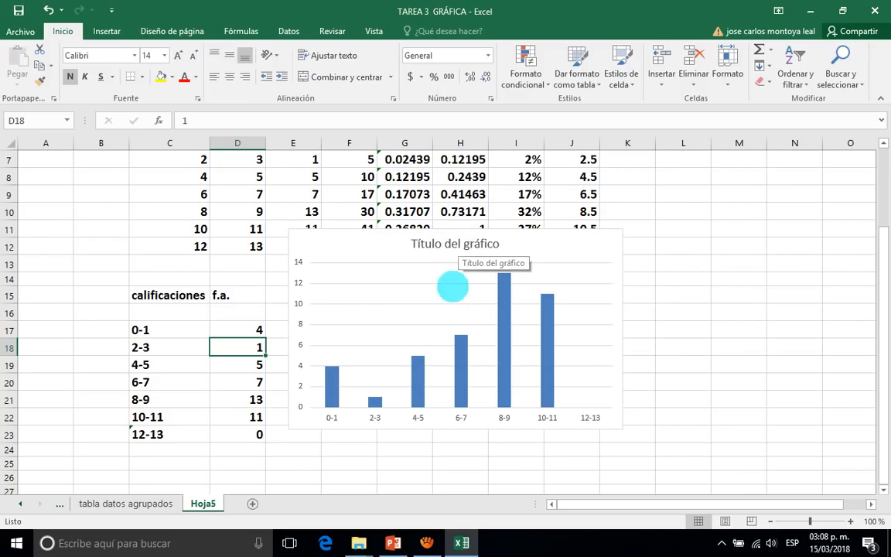
pyautogui.moveTo(331, 366)
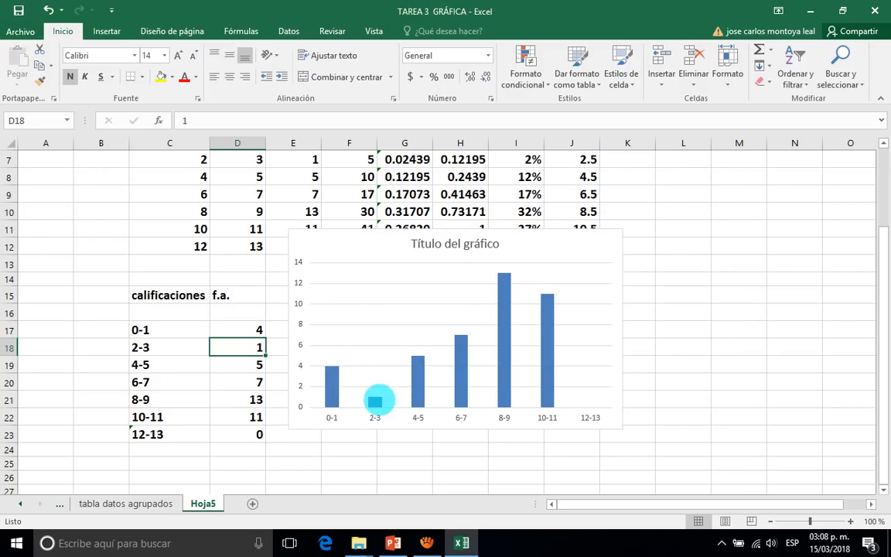
pyautogui.moveTo(374, 401)
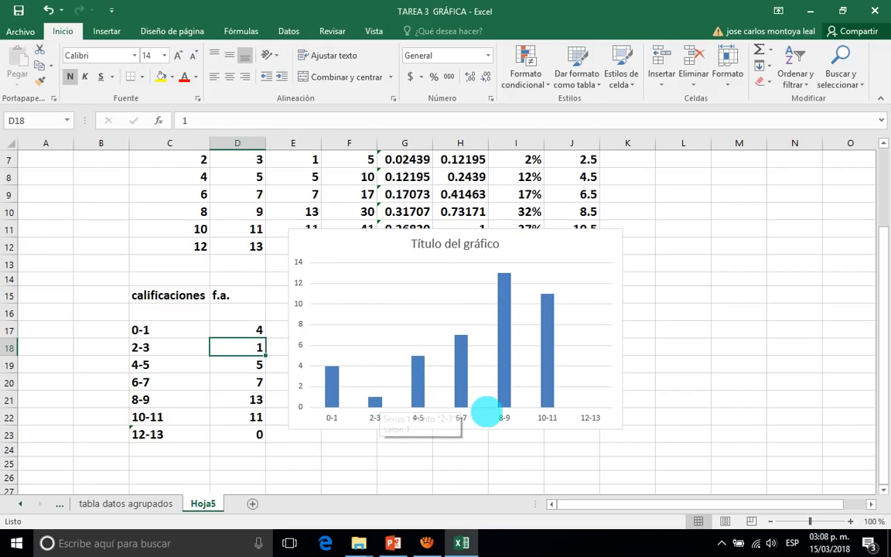
# Add axis titles and data labels to the column chart.
pyautogui.click(464, 417)
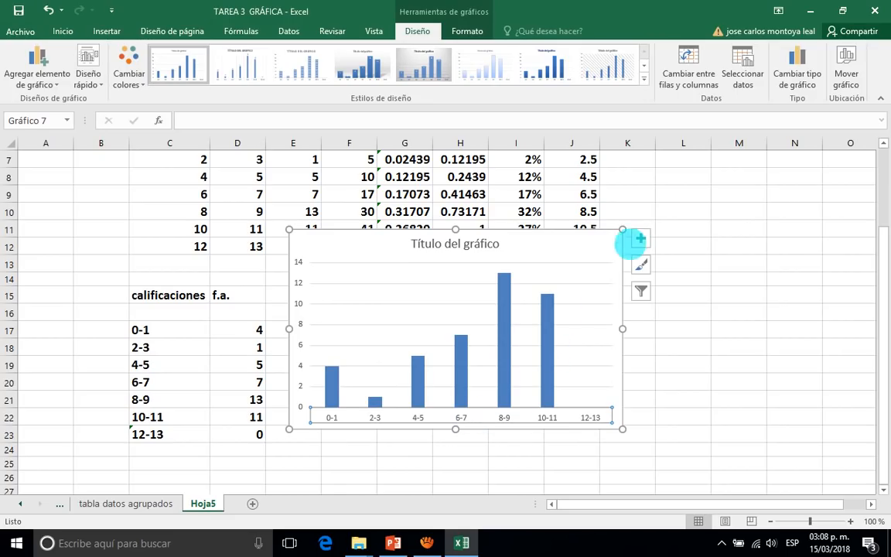
pyautogui.click(640, 238)
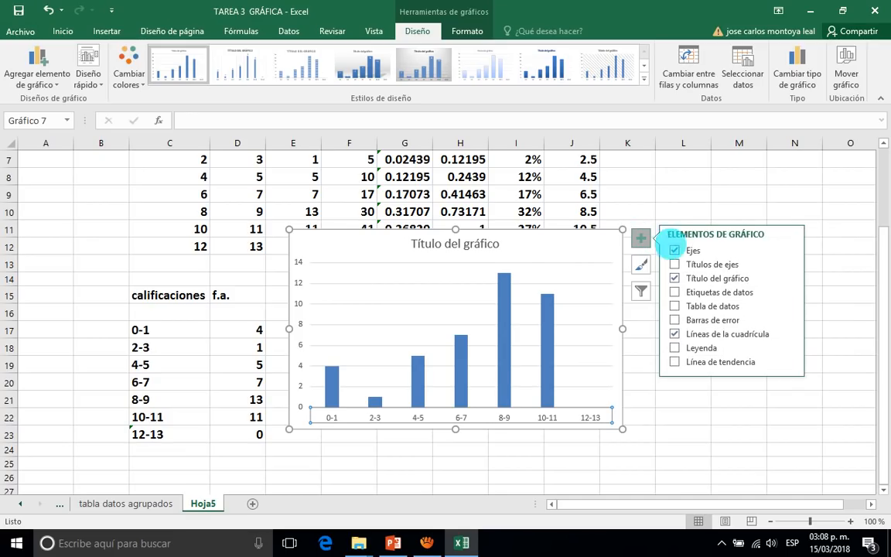
pyautogui.click(694, 264)
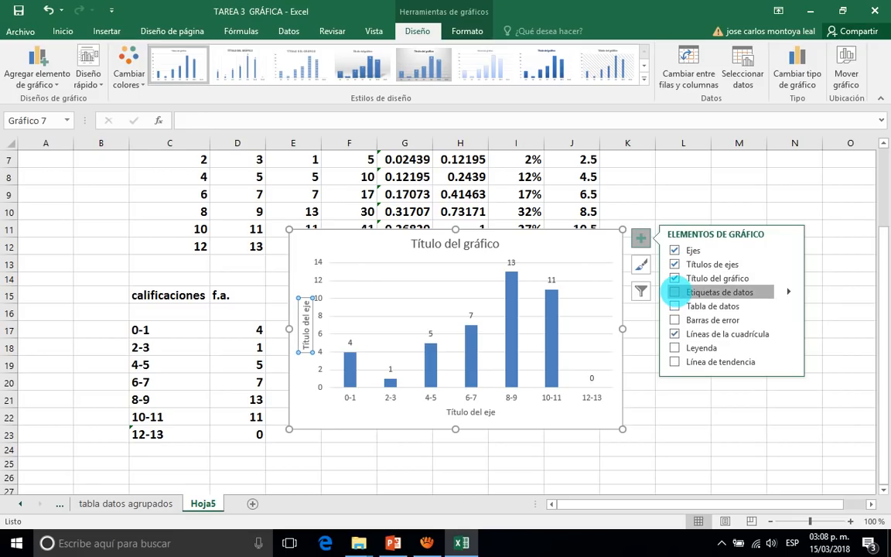
pyautogui.click(675, 292)
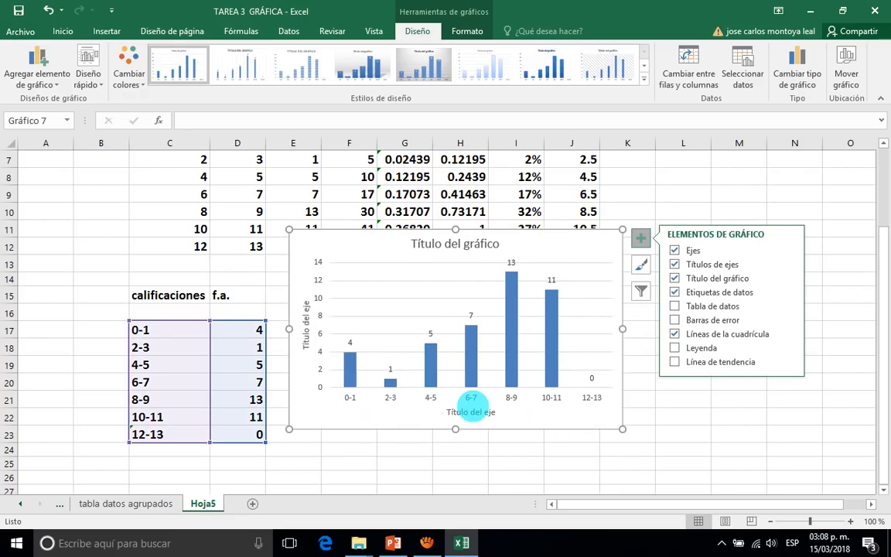
# Change the chart's horizontal axis title to "Calificaciones".
pyautogui.click(495, 414)
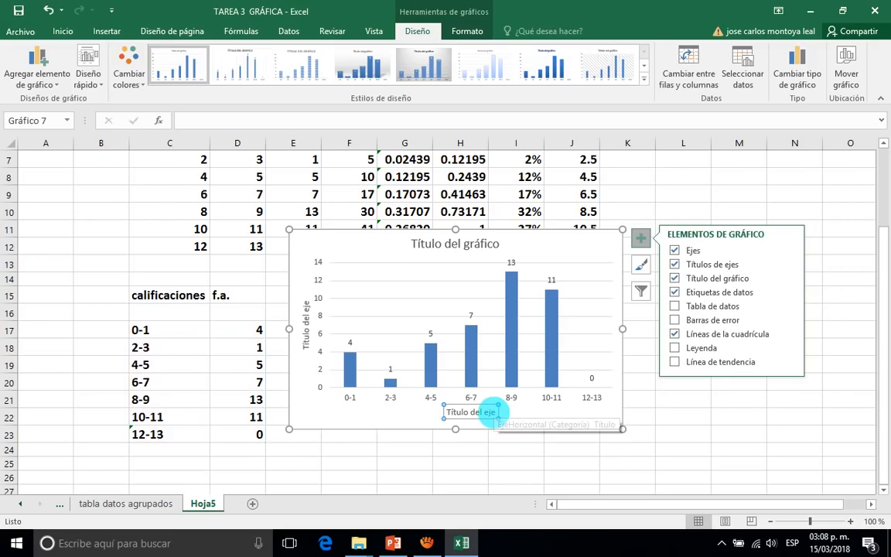
pyautogui.click(495, 413)
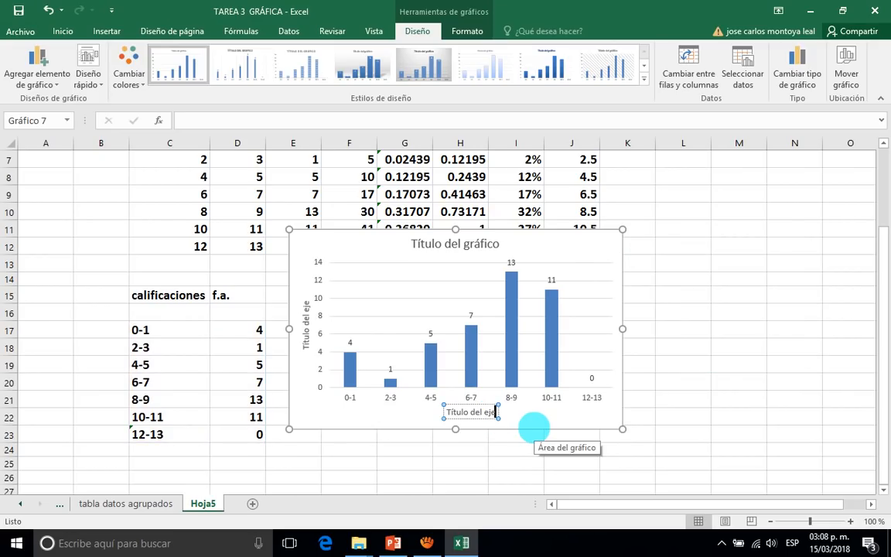
pyautogui.press('BackSpace')
pyautogui.press('BackSpace')
pyautogui.press('BackSpace')
pyautogui.press('BackSpace')
pyautogui.press('BackSpace')
pyautogui.press('BackSpace')
pyautogui.press('BackSpace')
pyautogui.press('BackSpace')
pyautogui.press('BackSpace')
pyautogui.press('BackSpace')
pyautogui.write('Calificaciones')
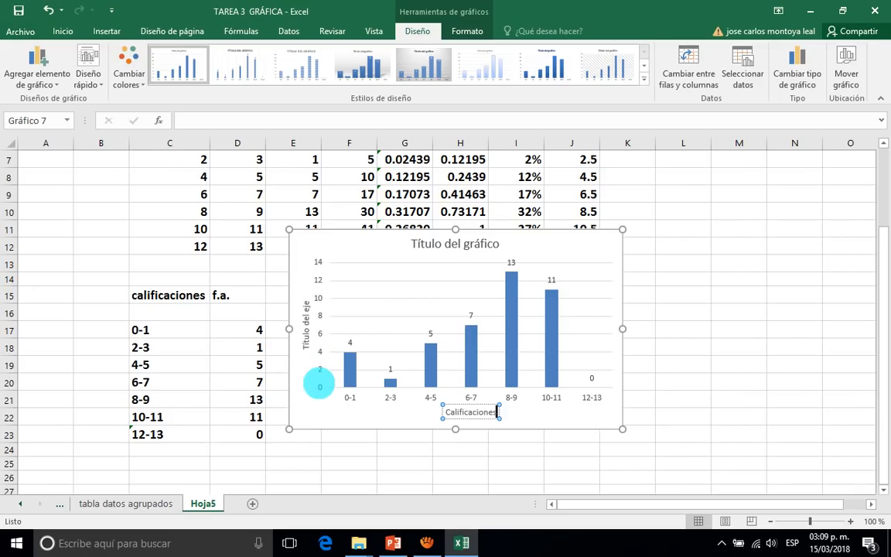
pyautogui.click(250, 327)
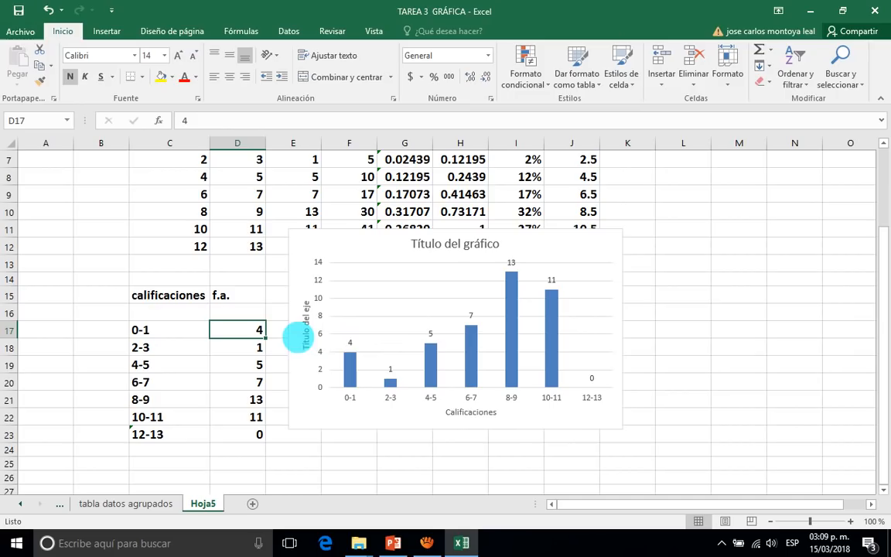
# Change the chart's vertical axis title to "Alumnos".
pyautogui.click(307, 344)
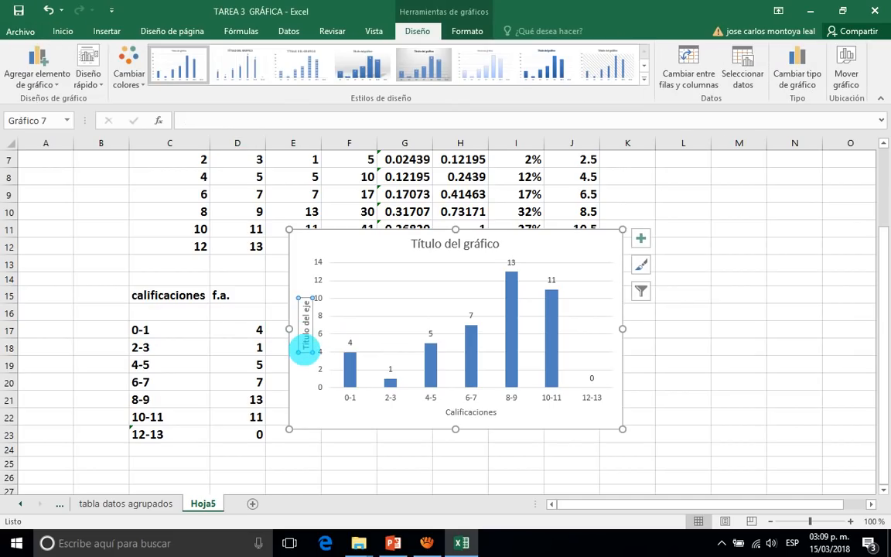
pyautogui.click(305, 342)
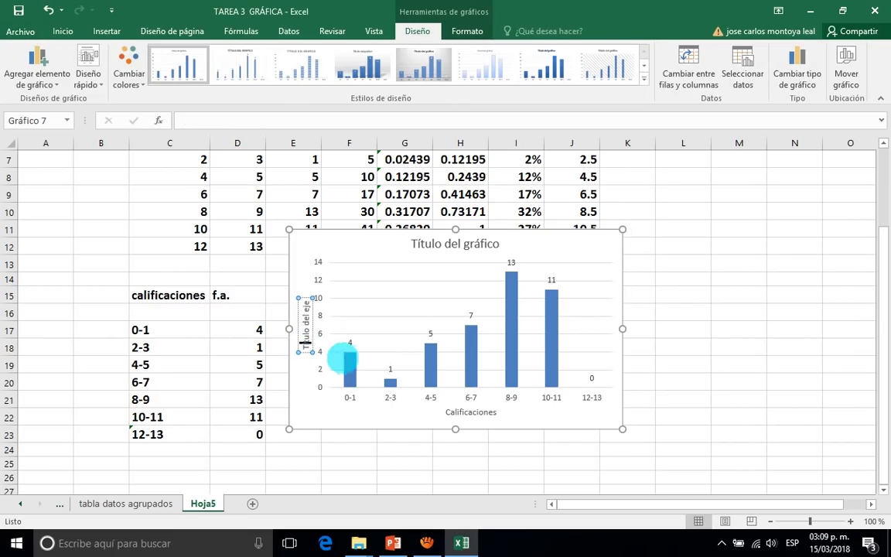
pyautogui.press('BackSpace')
pyautogui.press('BackSpace')
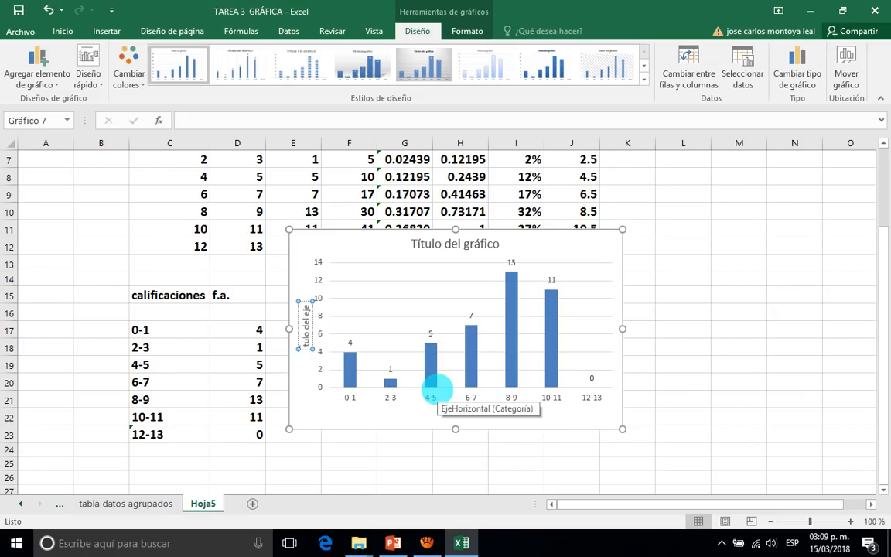
pyautogui.press('Delete')
pyautogui.press('Delete')
pyautogui.press('Delete')
pyautogui.press('Delete')
pyautogui.press('Delete')
pyautogui.press('Delete')
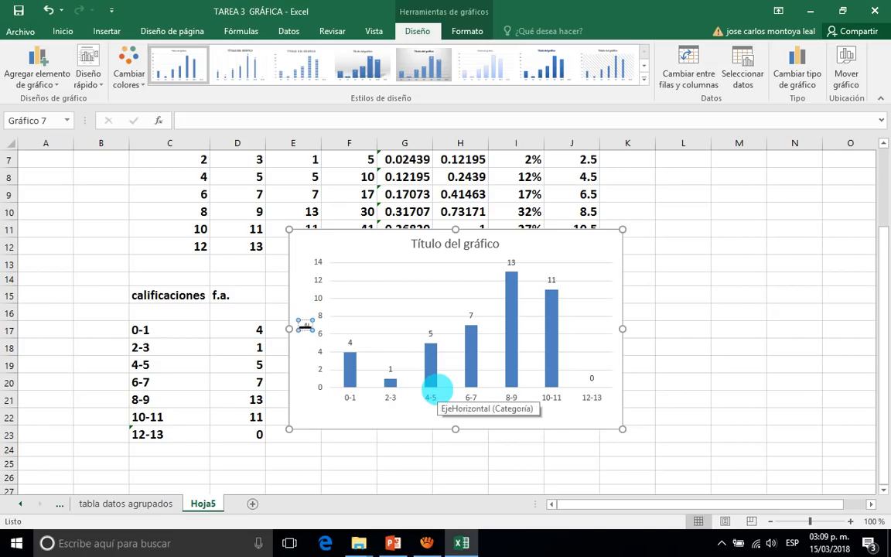
pyautogui.write('Alumnos')
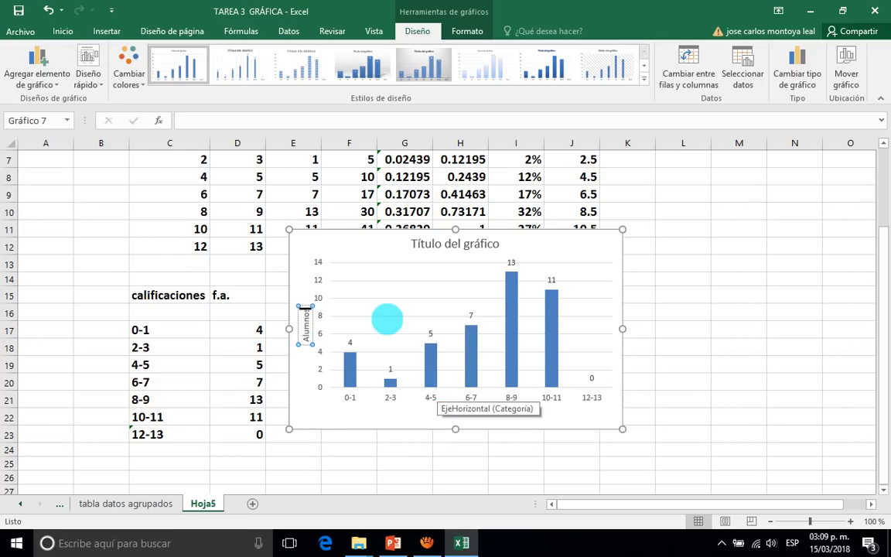
# Replace the chart title with "Calificaciones del 1er. Parcial del grupo 6G de la materis de Probabilidad y Estadística", breaking the line after "6G".
pyautogui.click(449, 241)
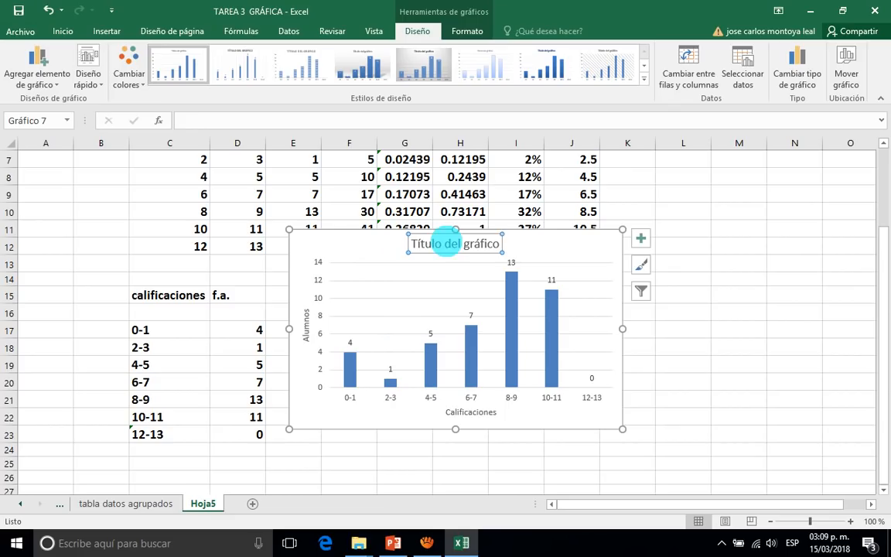
pyautogui.click(499, 243)
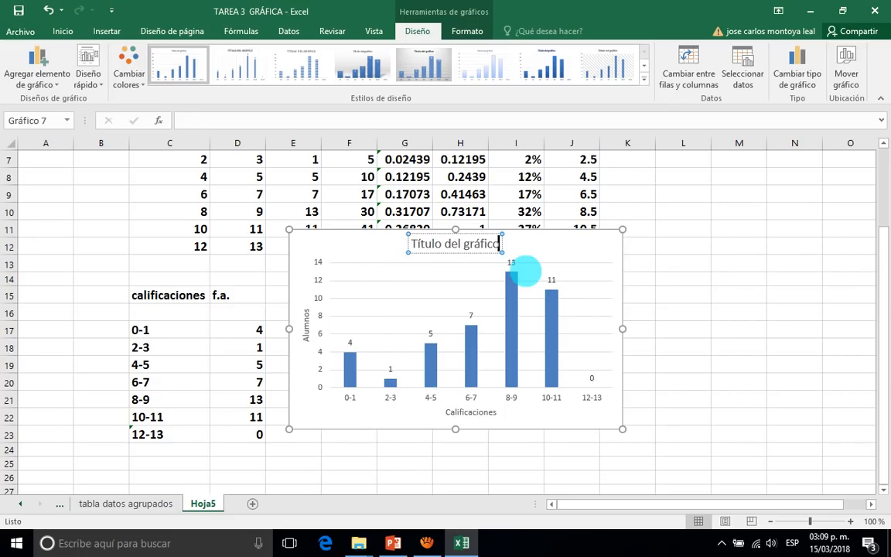
pyautogui.press('BackSpace')
pyautogui.press('BackSpace')
pyautogui.press('BackSpace')
pyautogui.press('BackSpace')
pyautogui.press('BackSpace')
pyautogui.press('BackSpace')
pyautogui.press('BackSpace')
pyautogui.press('BackSpace')
pyautogui.press('BackSpace')
pyautogui.press('BackSpace')
pyautogui.press('BackSpace')
pyautogui.press('BackSpace')
pyautogui.press('BackSpace')
pyautogui.press('BackSpace')
pyautogui.press('BackSpace')
pyautogui.press('BackSpace')
pyautogui.press('BackSpace')
pyautogui.press('BackSpace')
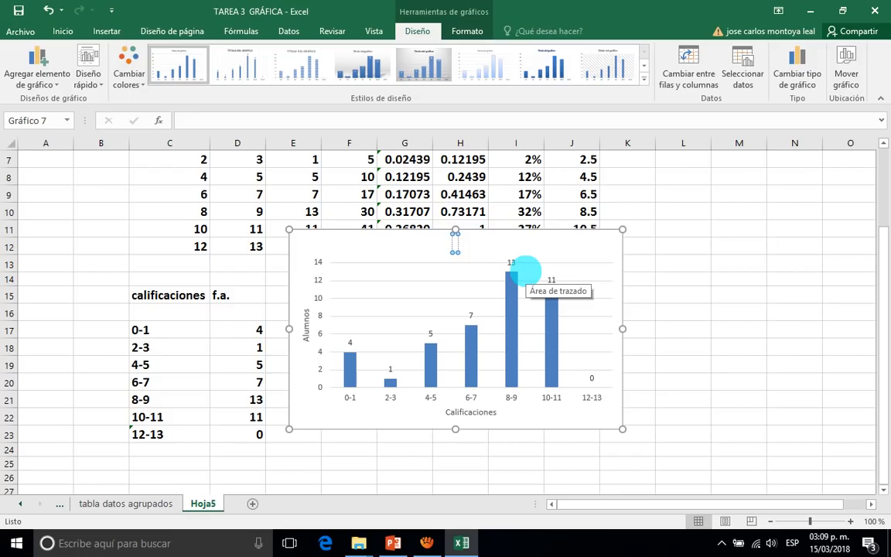
pyautogui.write('Calificaciones del')
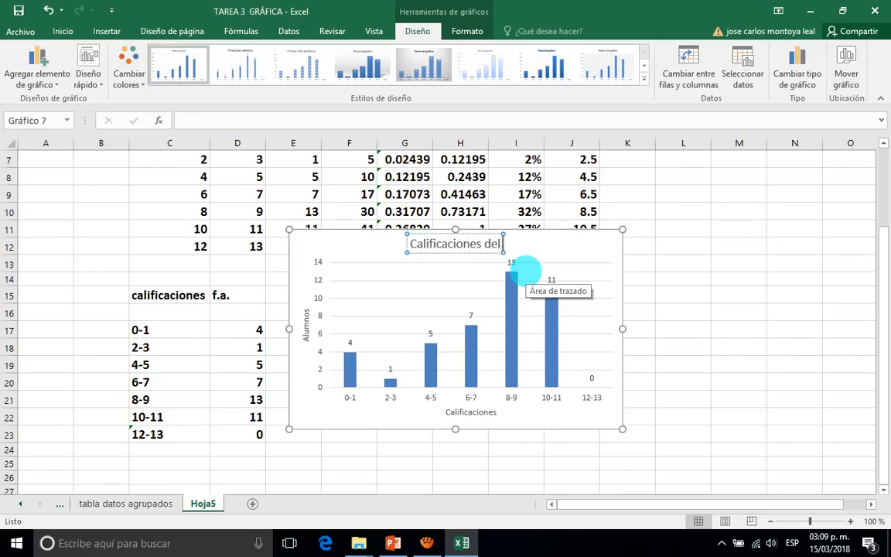
pyautogui.write(' 1er.')
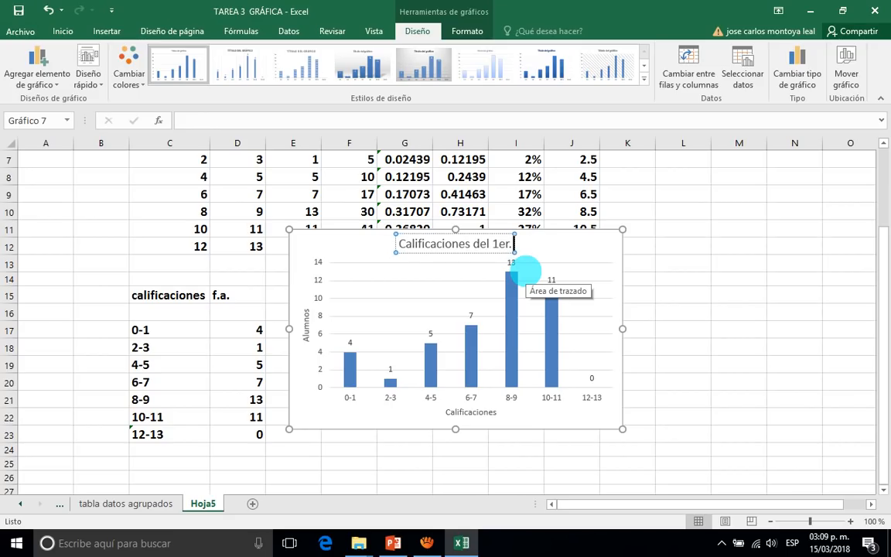
pyautogui.write(' Parcial')
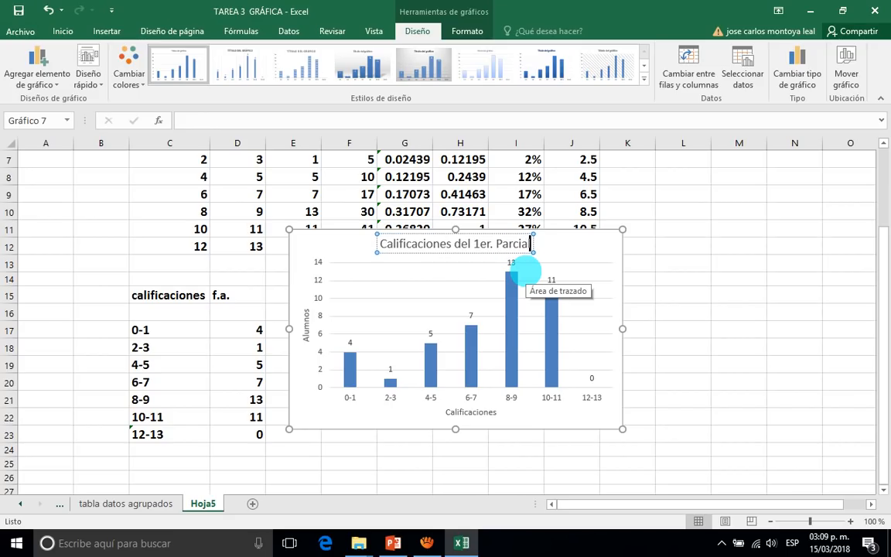
pyautogui.write(' del g')
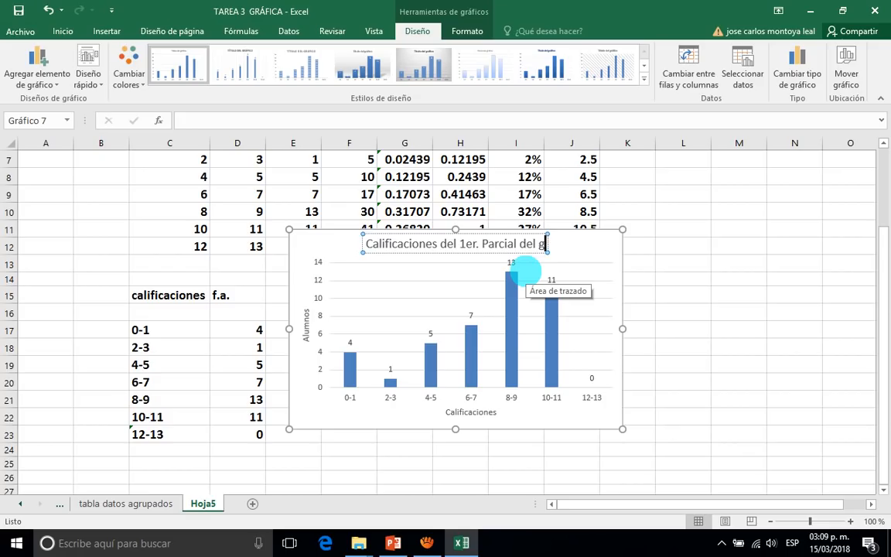
pyautogui.write('rupo 6')
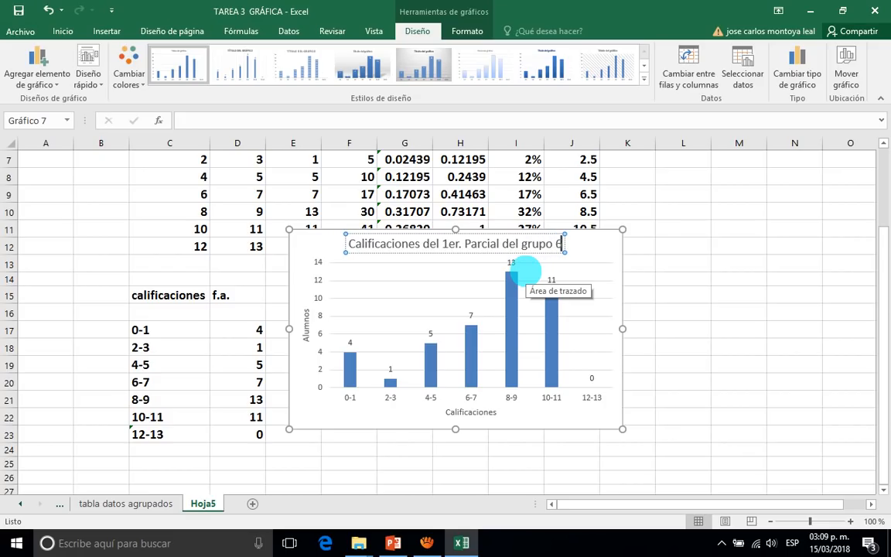
pyautogui.write('G')
pyautogui.press('Return')
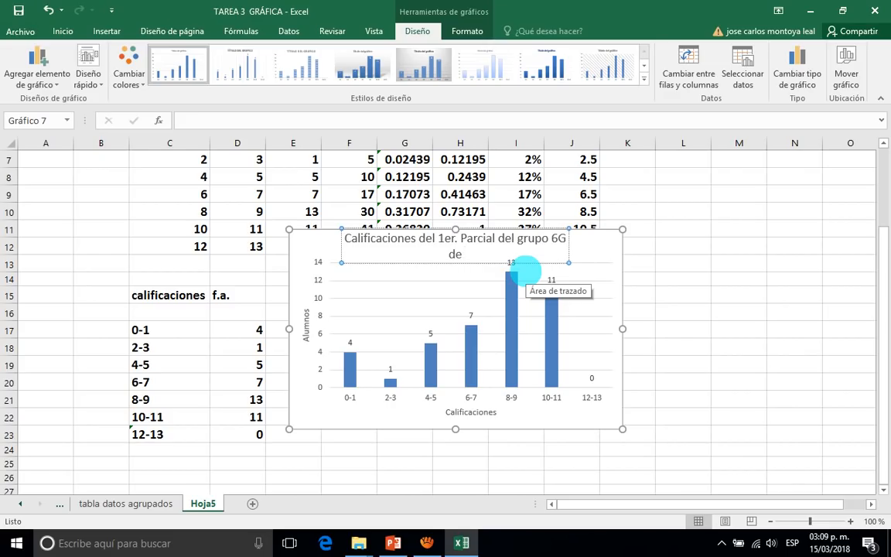
pyautogui.write('de la materis de')
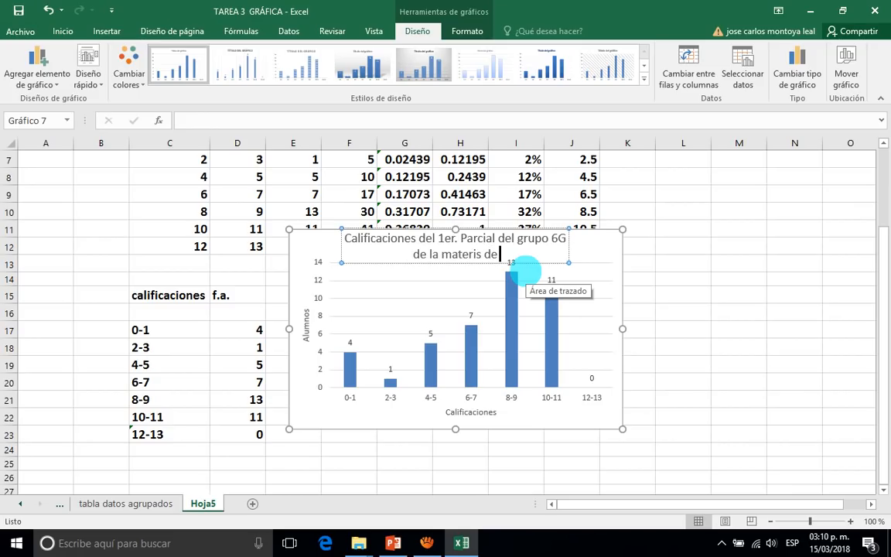
pyautogui.write(' Probabil')
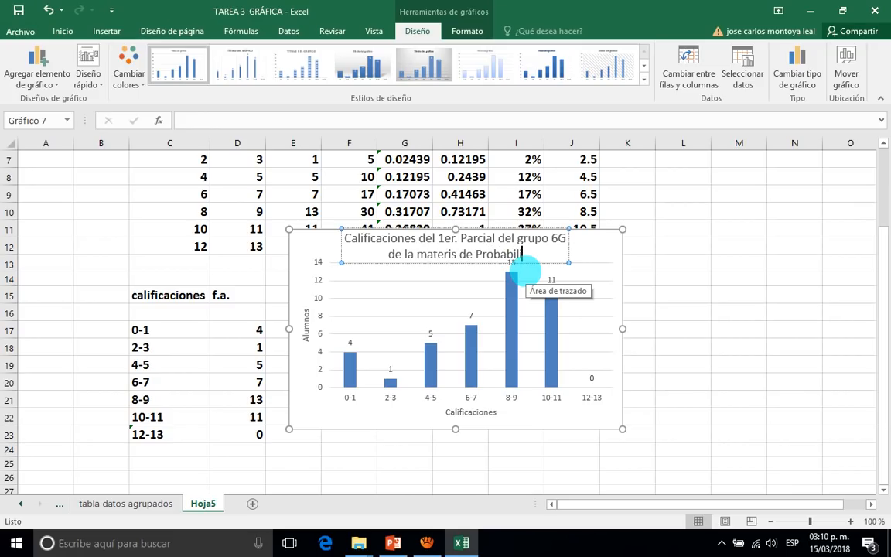
pyautogui.write('idad y')
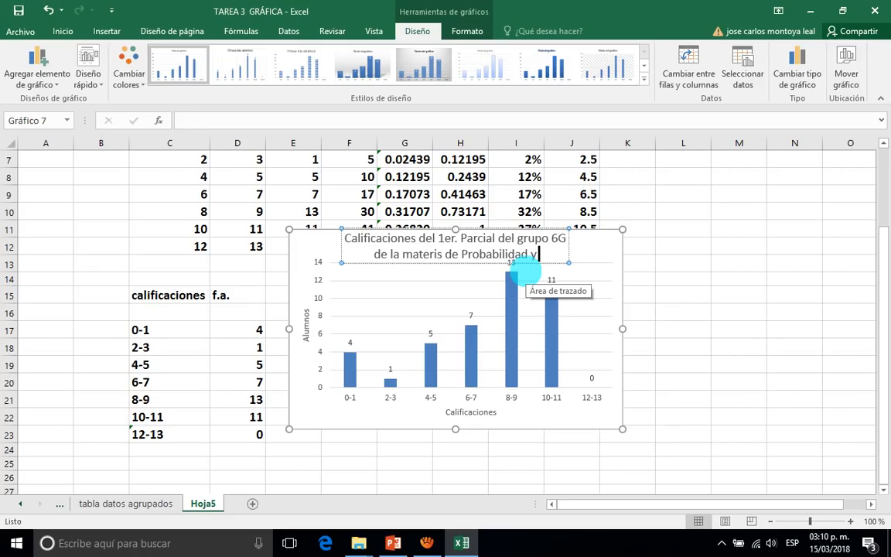
pyautogui.write(' Es')
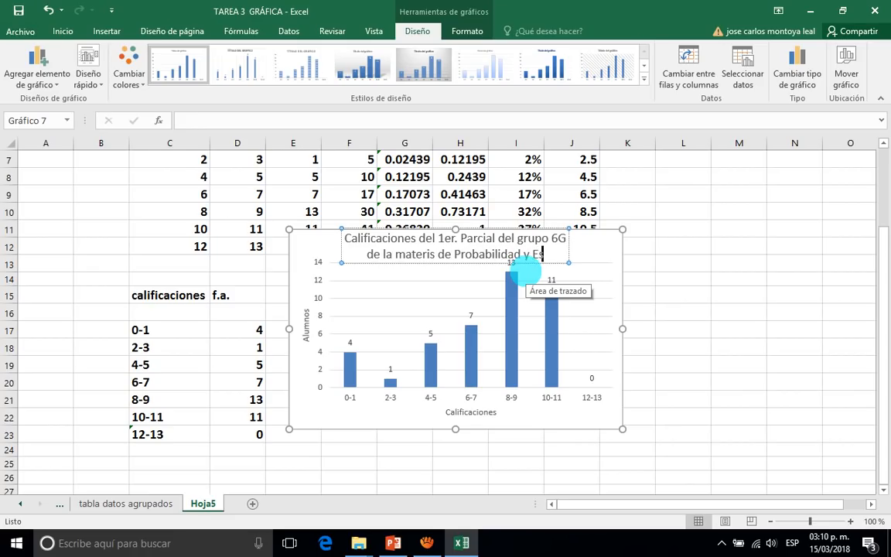
pyautogui.write('tadística')
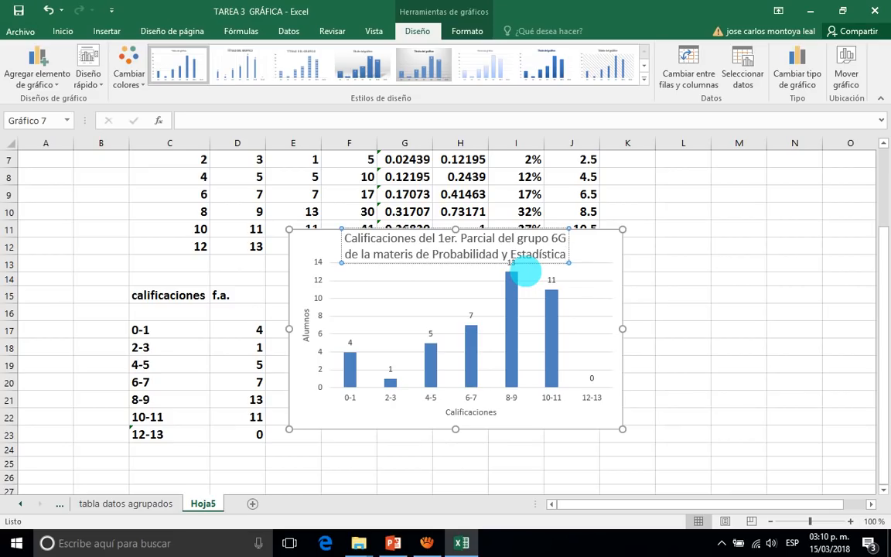
pyautogui.click(678, 328)
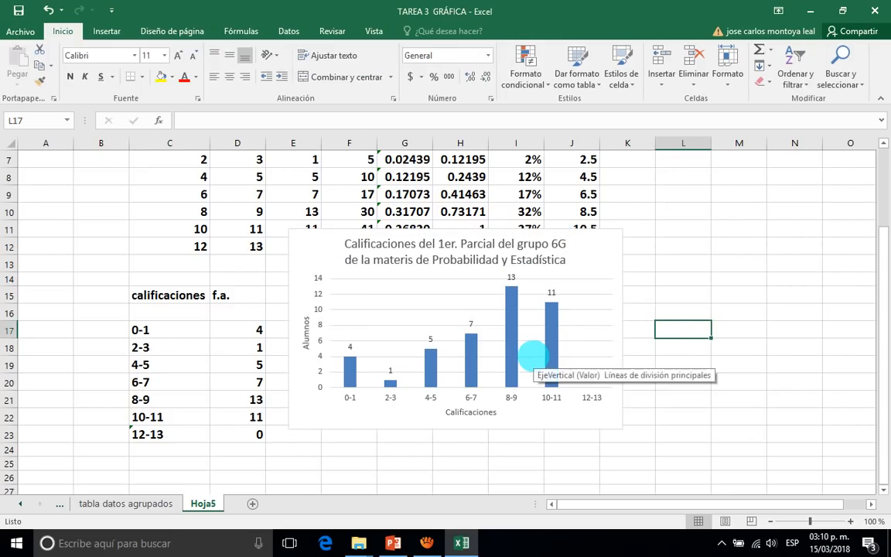
# Format the column data series with a gap width (Ancho del intervalo) of 0 % so the bars touch like a histogram.
pyautogui.moveTo(556, 355)
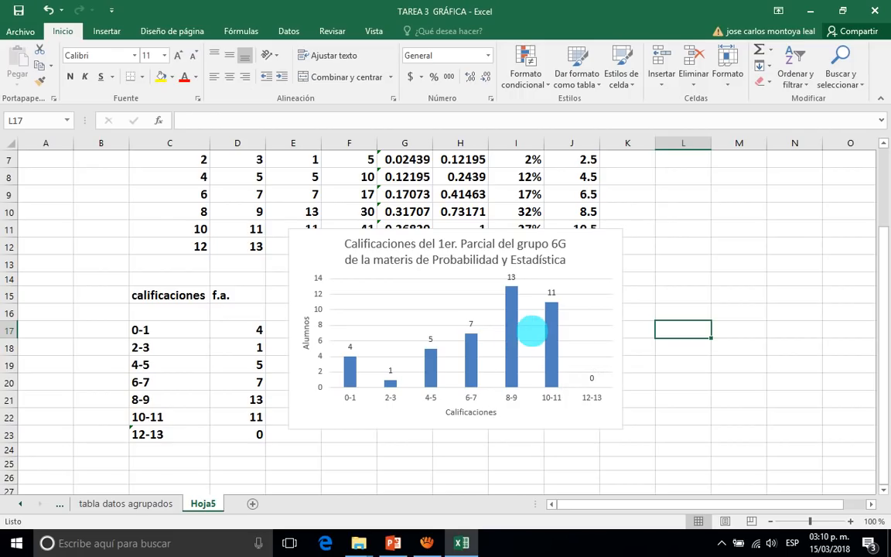
pyautogui.moveTo(547, 326)
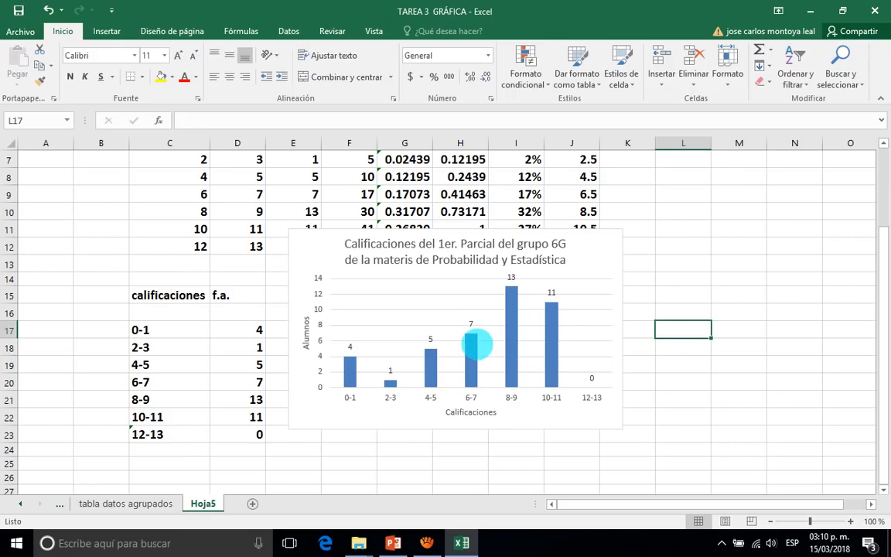
pyautogui.click(471, 346)
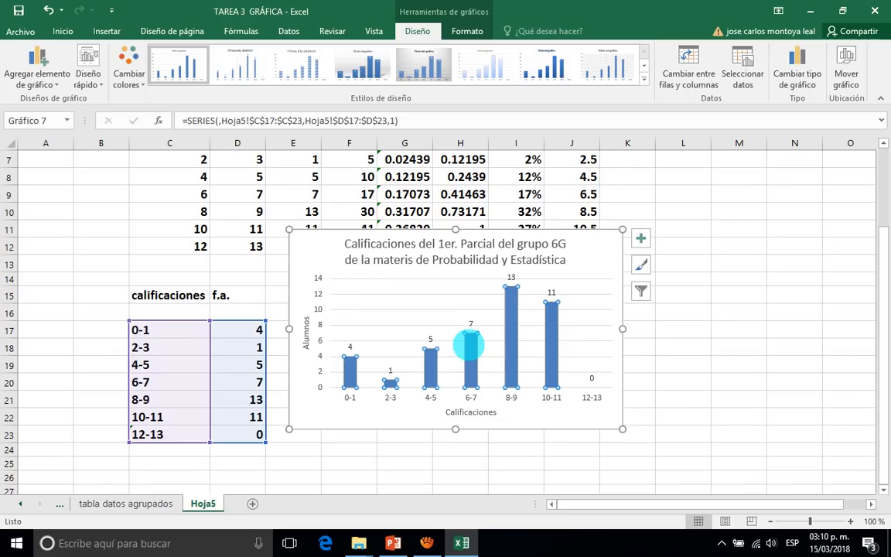
pyautogui.rightClick(471, 346)
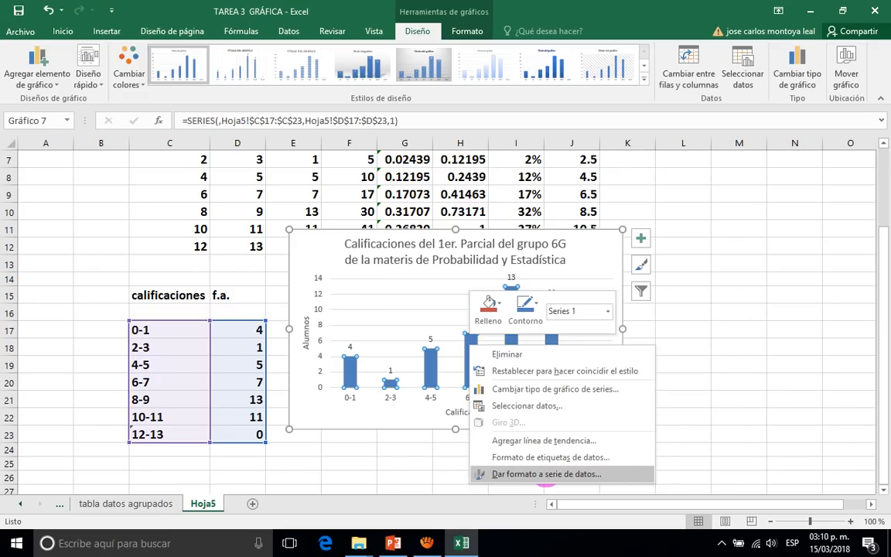
pyautogui.click(545, 473)
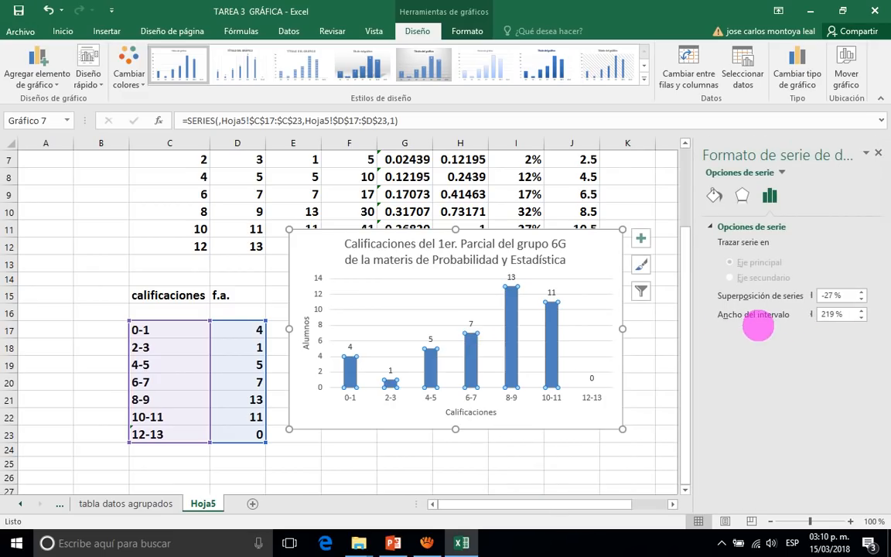
pyautogui.click(828, 313)
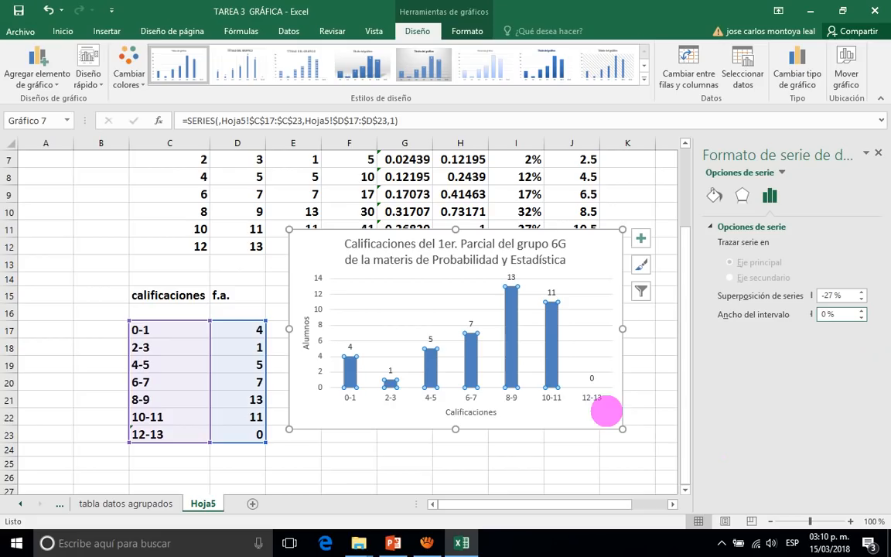
pyautogui.press('Return')
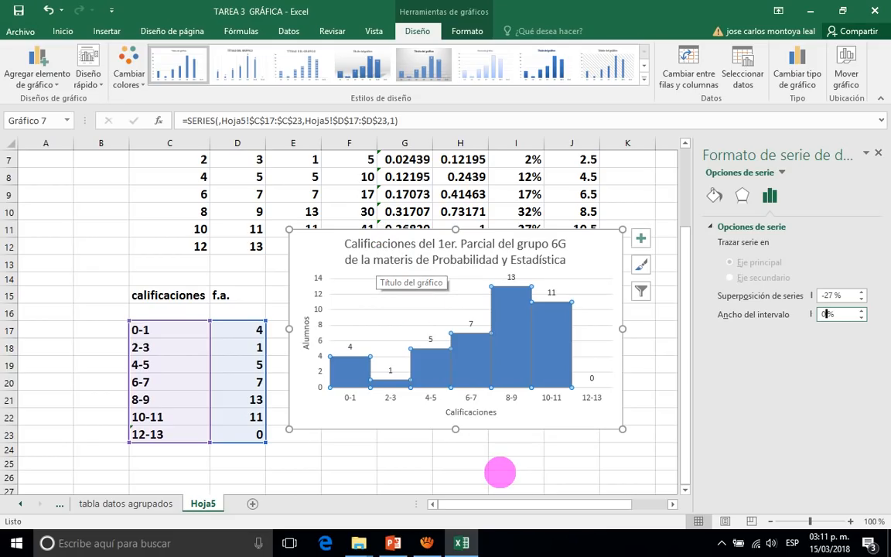
pyautogui.click(499, 475)
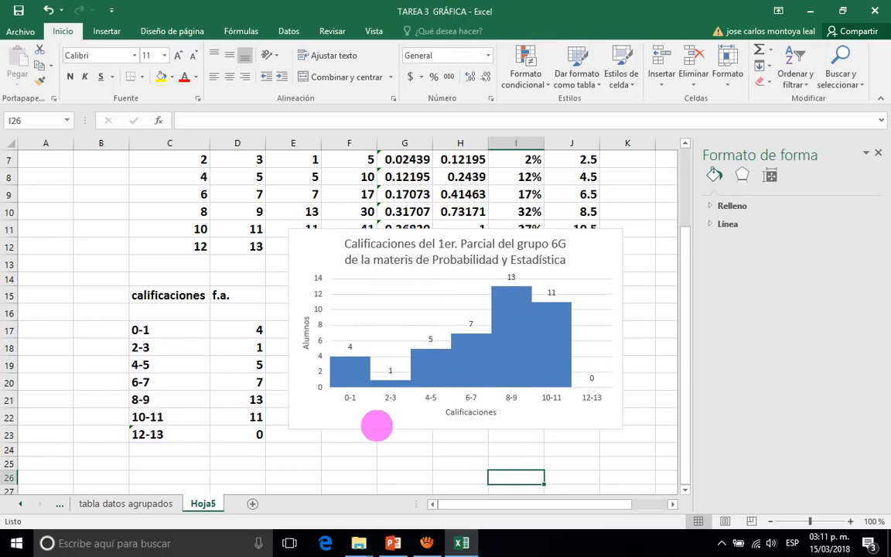
# Close the chart formatting pane and move the chart off the data tables into the empty cells across columns K to Q.
pyautogui.click(389, 412)
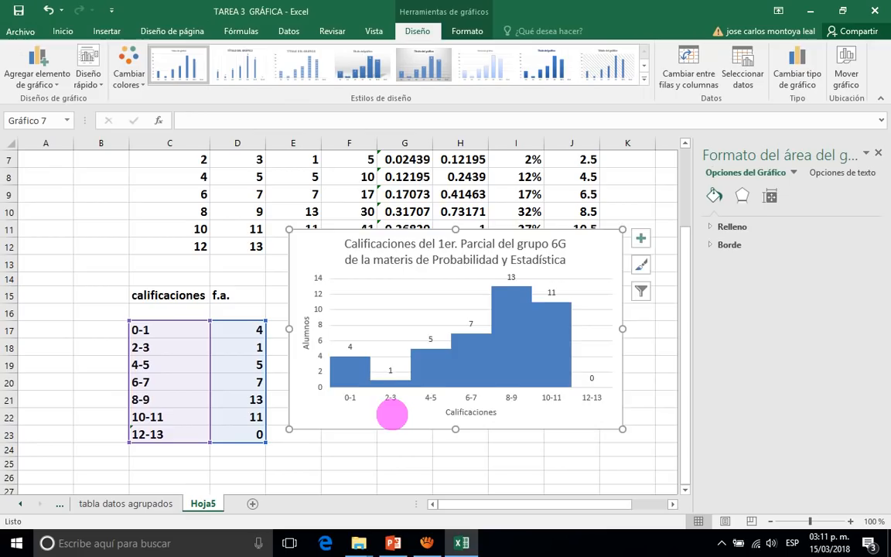
pyautogui.moveTo(390, 412); pyautogui.dragTo(438, 397)
pyautogui.moveTo(573, 261); pyautogui.dragTo(616, 219)
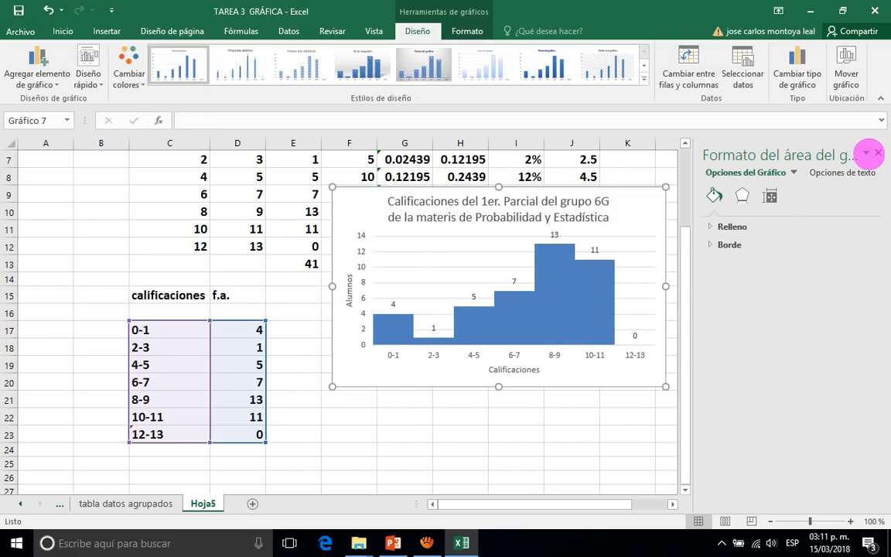
pyautogui.moveTo(783, 155); pyautogui.dragTo(877, 155)
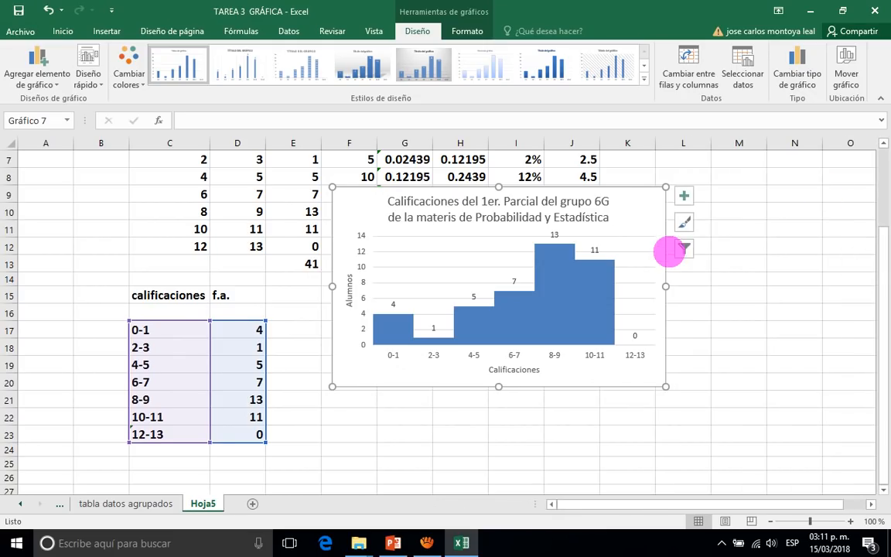
pyautogui.moveTo(632, 208); pyautogui.dragTo(752, 243)
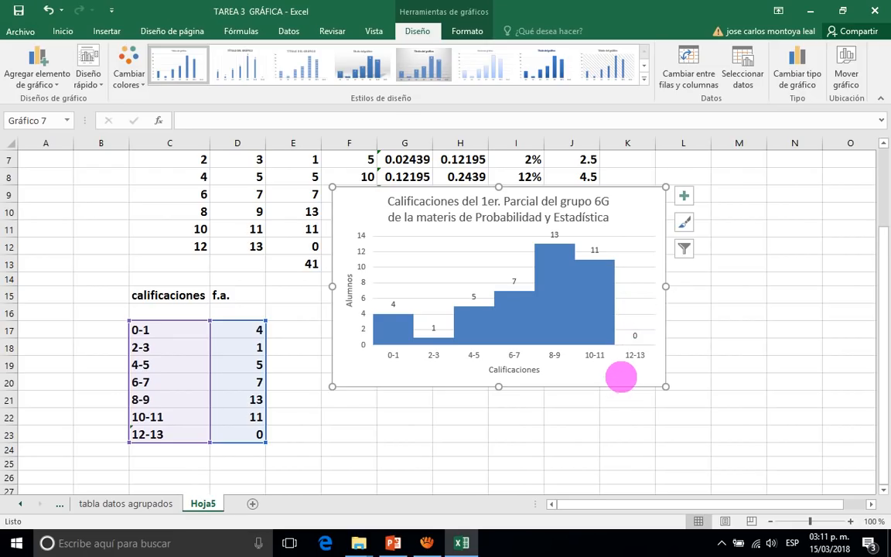
pyautogui.moveTo(623, 376); pyautogui.dragTo(878, 396)
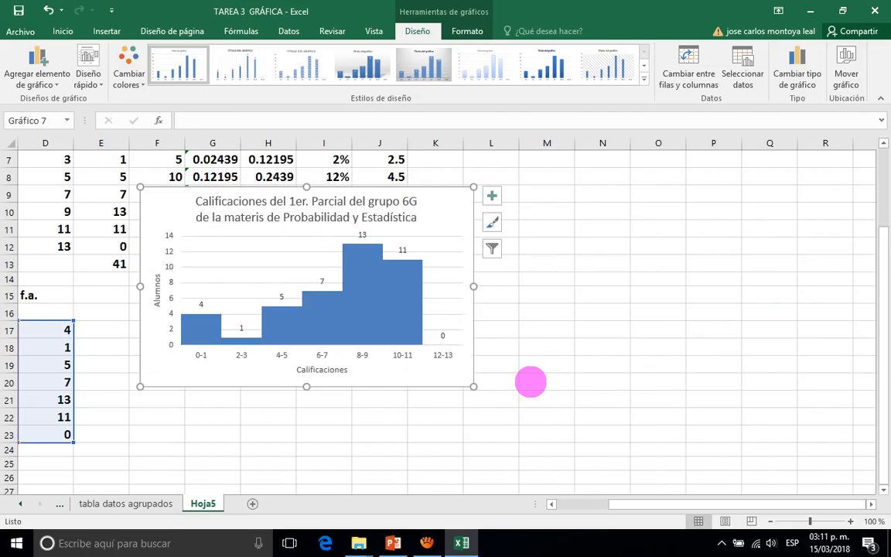
pyautogui.moveTo(584, 344); pyautogui.dragTo(692, 342)
pyautogui.click(248, 402)
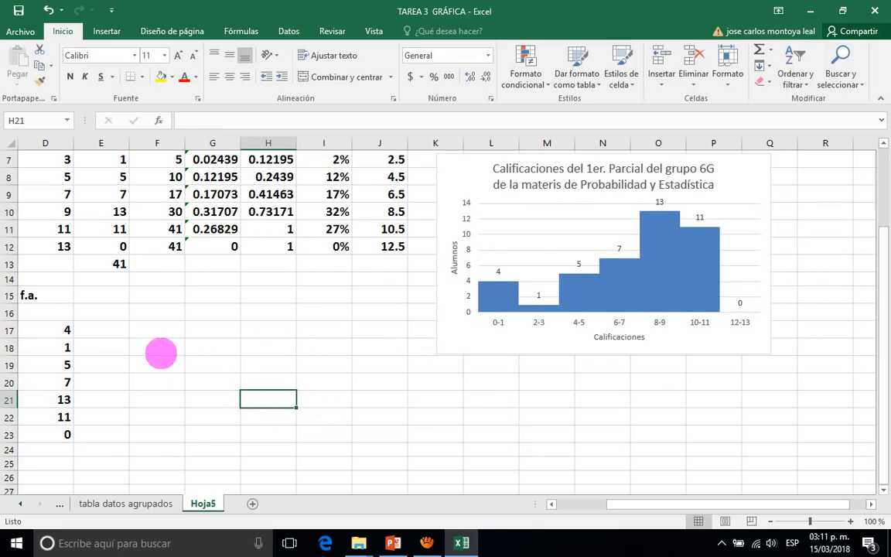
pyautogui.click(154, 335)
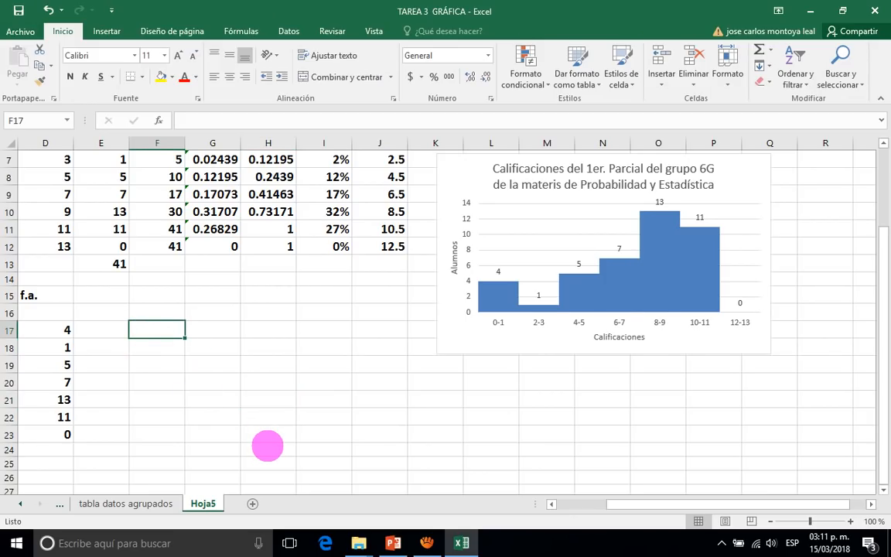
# Try plotting the intervals and frequencies in C17:D23 as a 2D line chart with markers (Línea con marcadores), and delete that chart.
pyautogui.hscroll(-3, 267, 446)
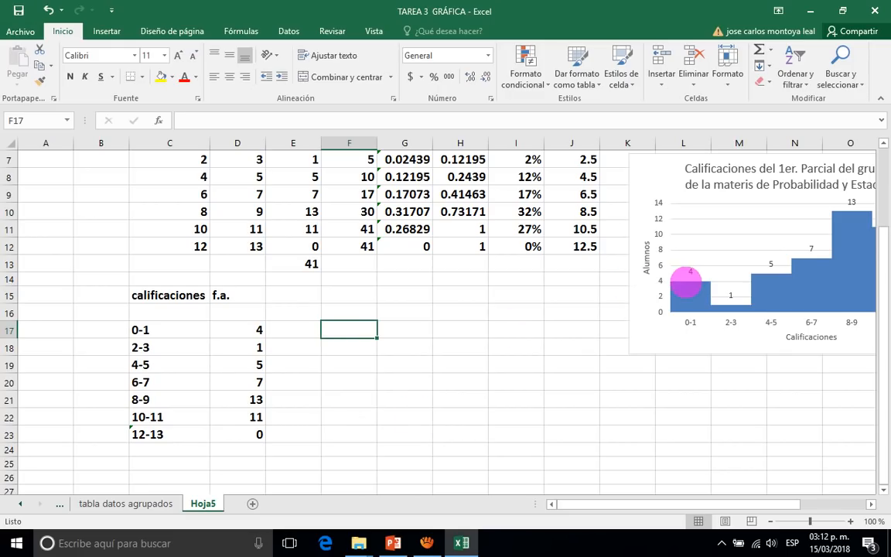
pyautogui.click(140, 330)
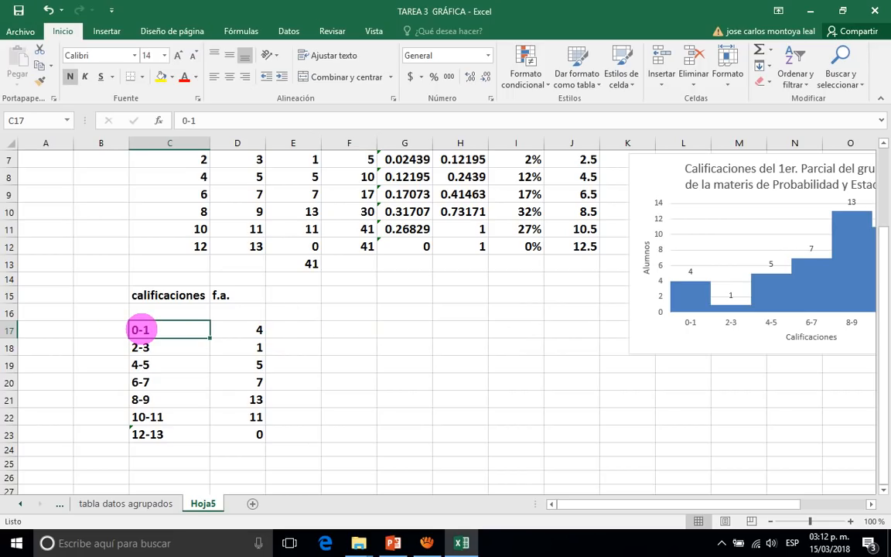
pyautogui.moveTo(140, 330); pyautogui.dragTo(239, 417)
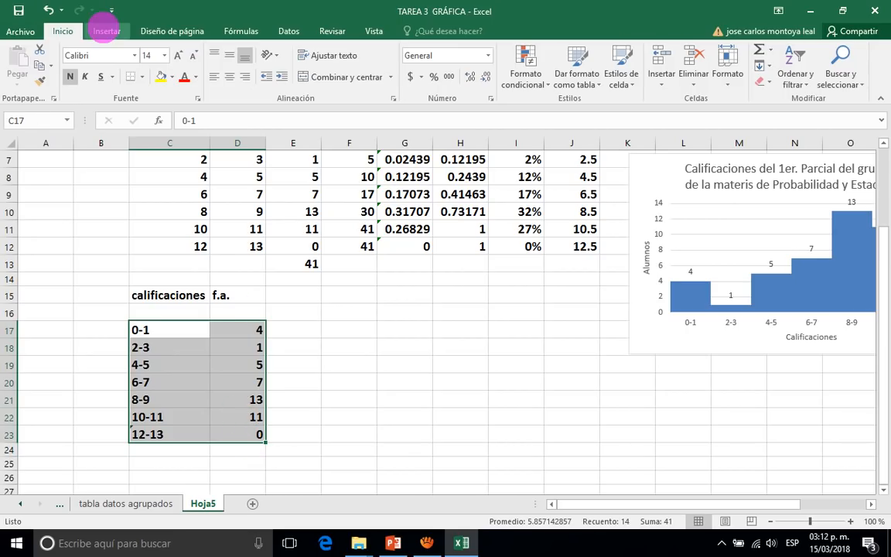
pyautogui.click(106, 31)
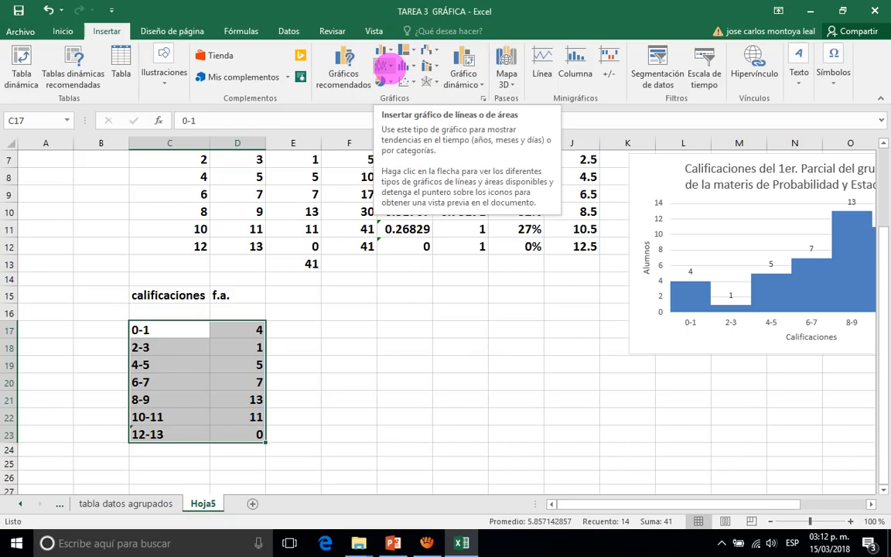
pyautogui.click(385, 66)
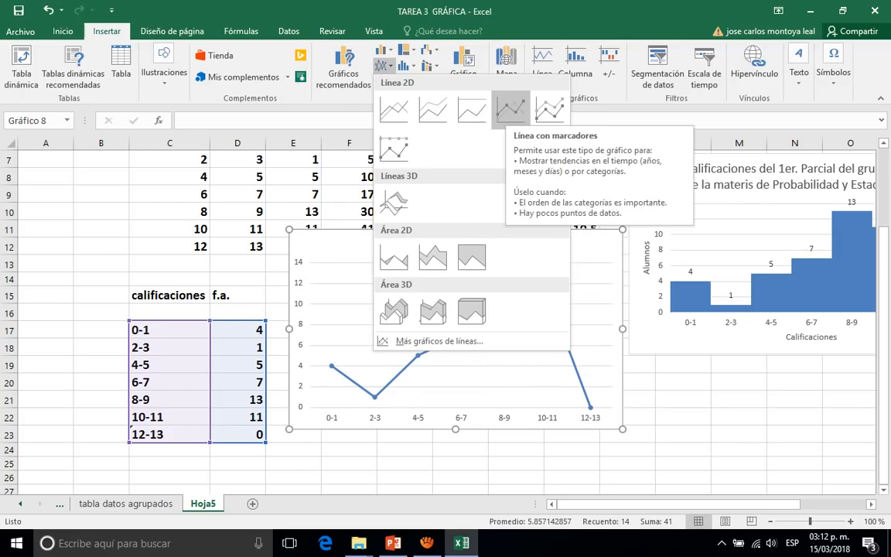
pyautogui.click(511, 110)
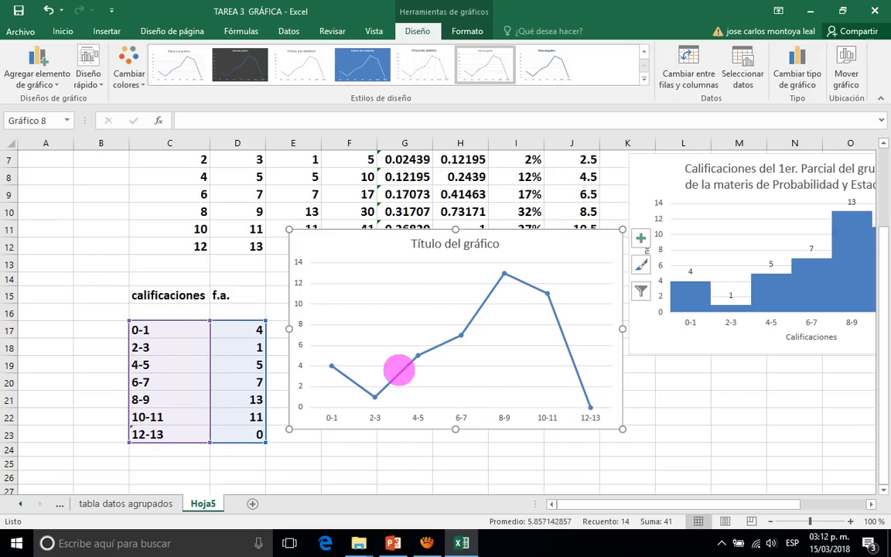
pyautogui.moveTo(331, 367)
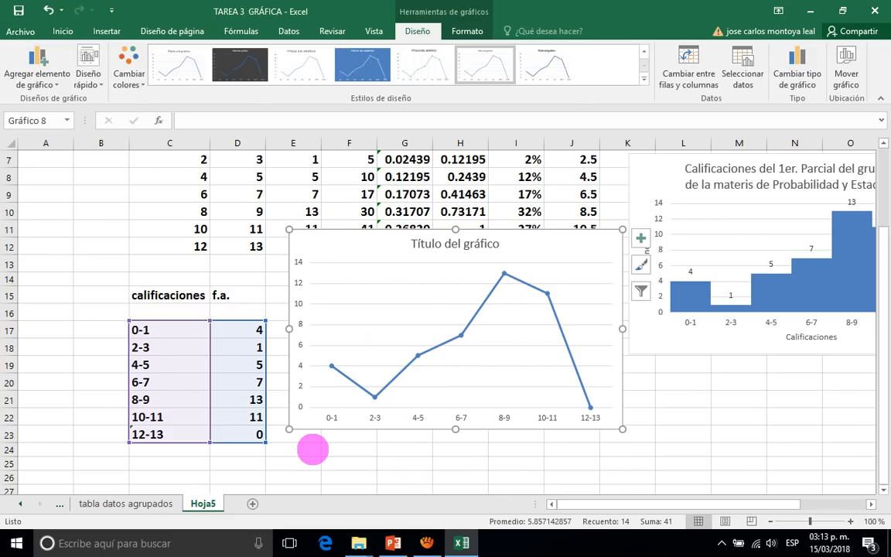
pyautogui.press('Delete')
pyautogui.click(294, 369)
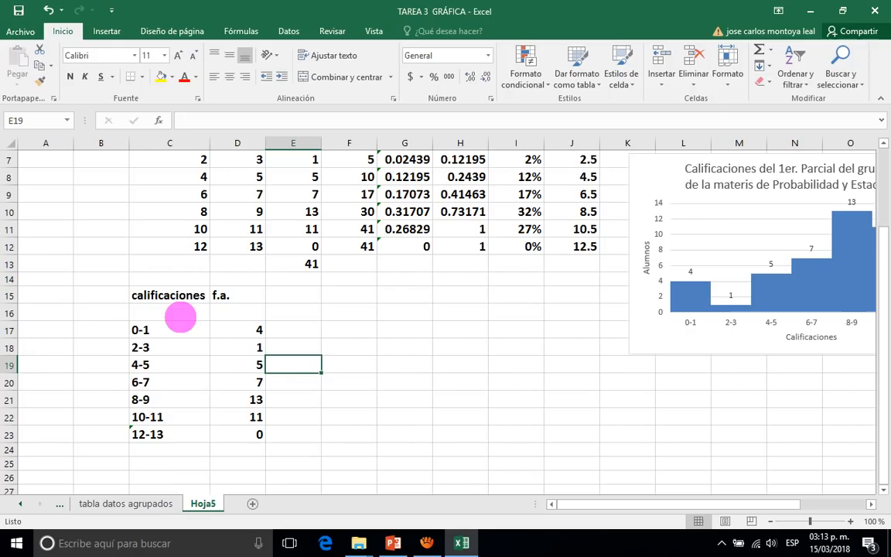
# Examine the empty cells directly above and below the calificaciones table and the entries of its first and last intervals.
pyautogui.click(179, 314)
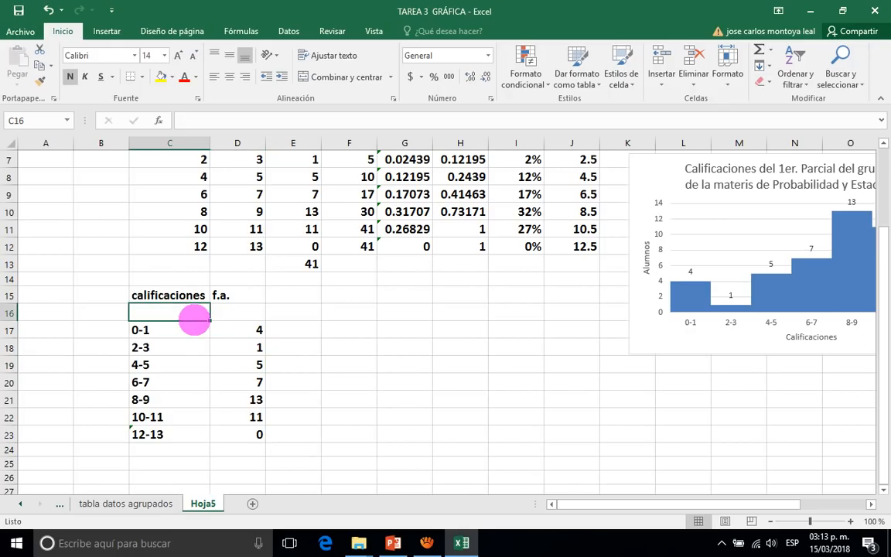
pyautogui.click(239, 311)
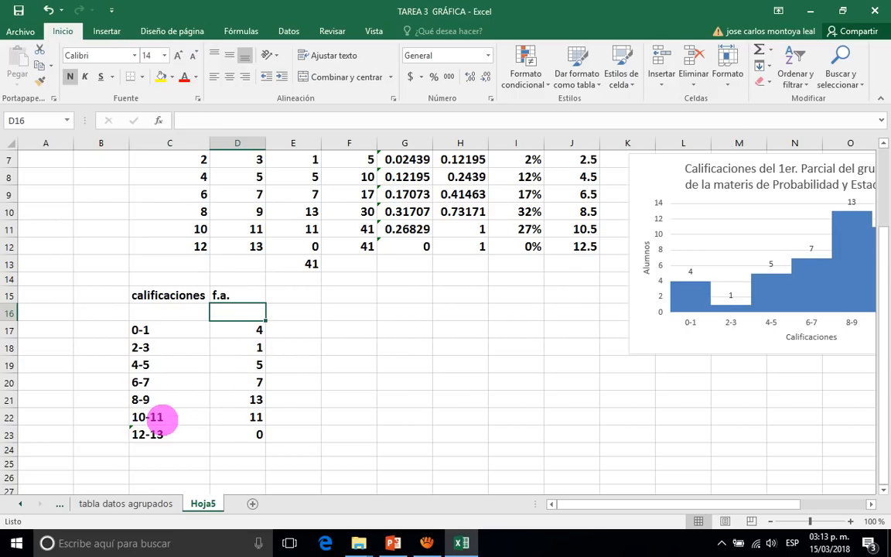
pyautogui.click(251, 435)
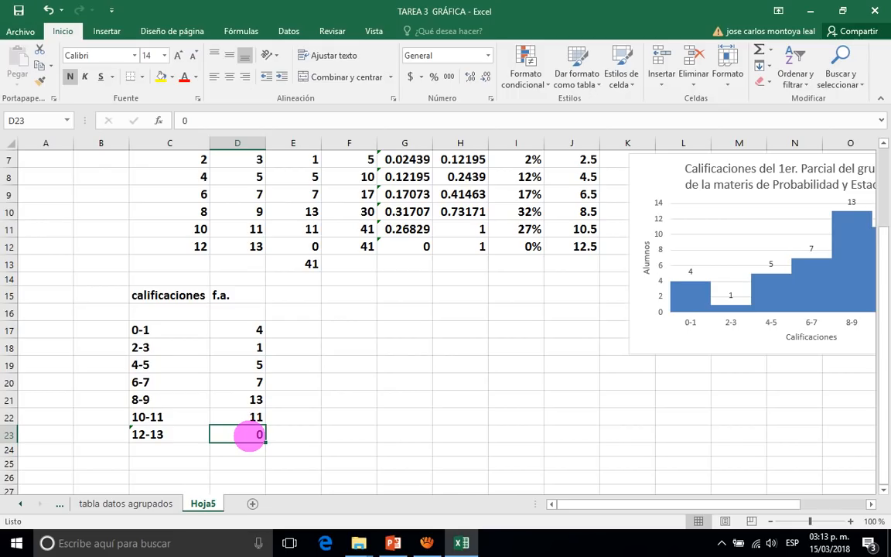
pyautogui.click(174, 448)
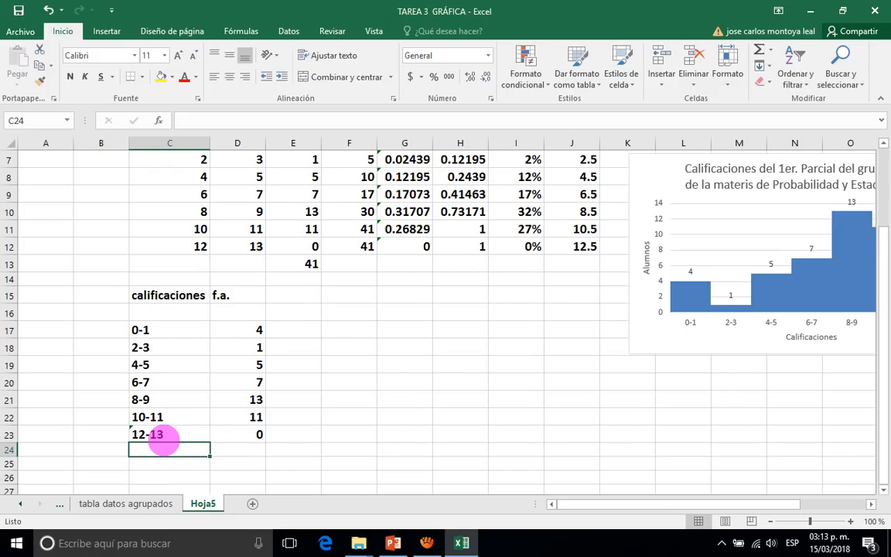
pyautogui.click(139, 437)
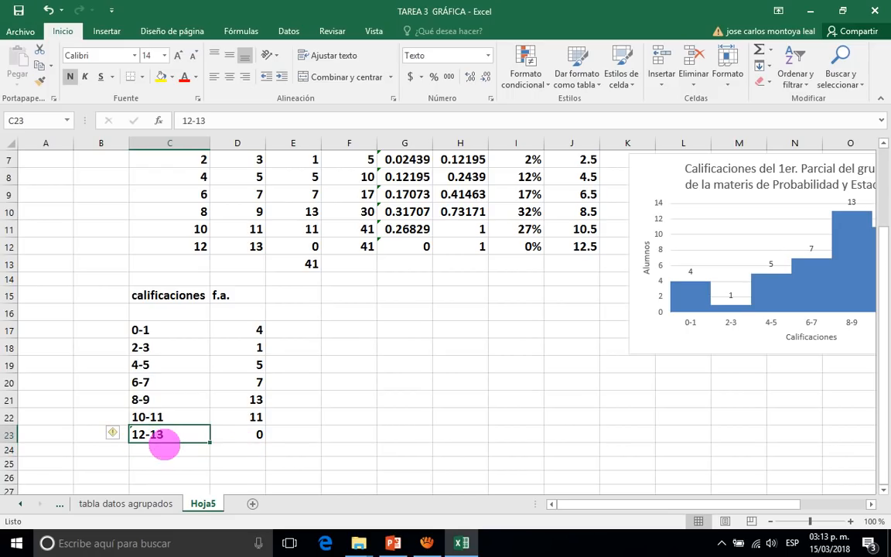
pyautogui.click(247, 434)
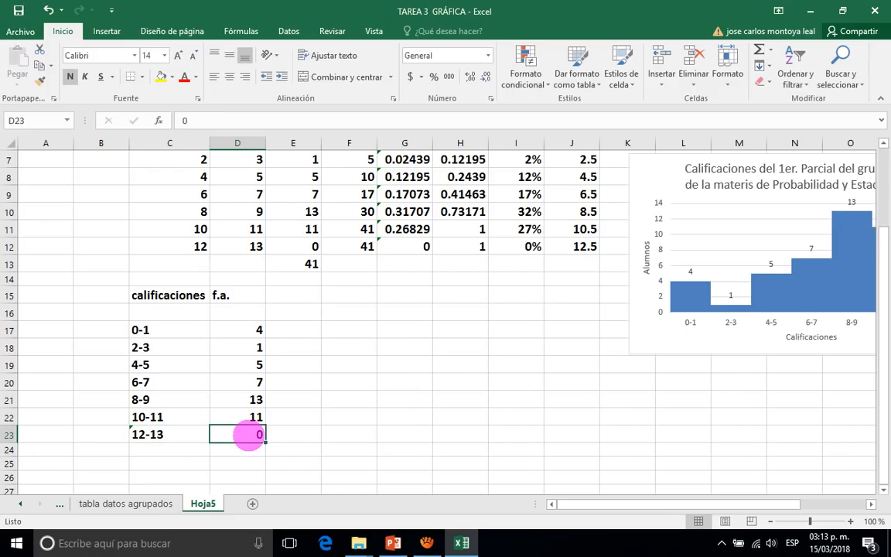
pyautogui.click(163, 311)
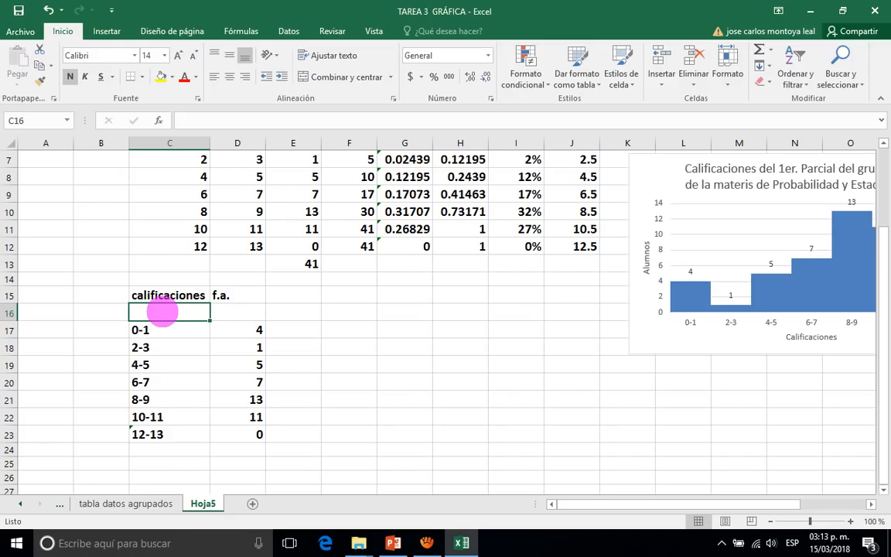
pyautogui.click(162, 329)
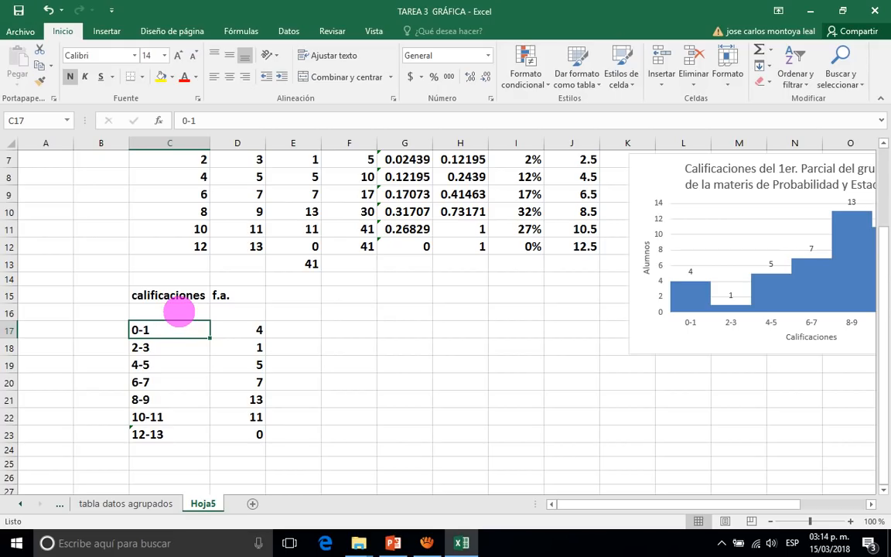
# Try to enter the interval -2-1 in cell C16, above the 0-1 interval, and compare it with the intervals below.
pyautogui.click(179, 313)
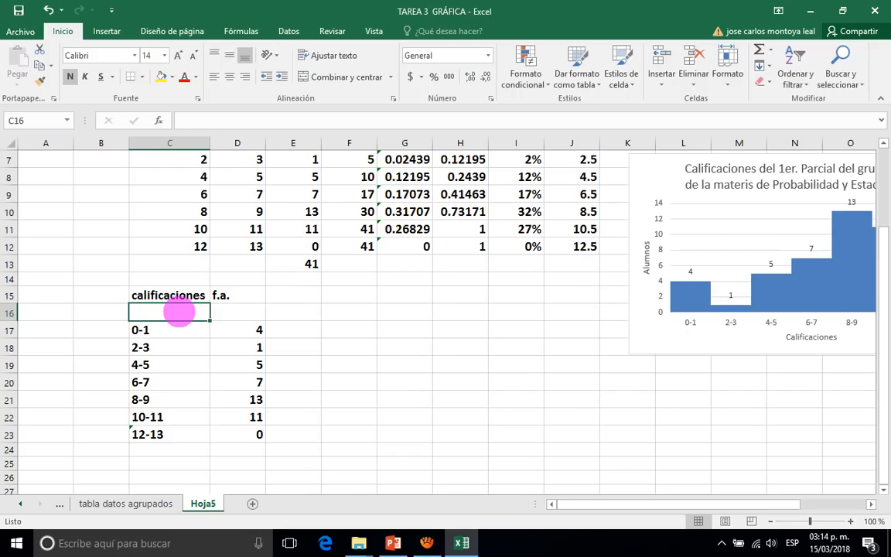
pyautogui.write('-2-')
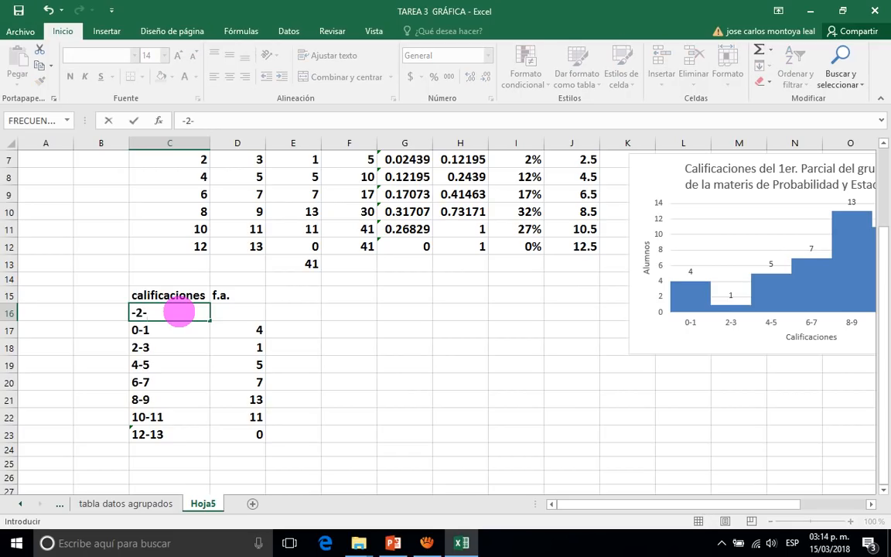
pyautogui.write('1')
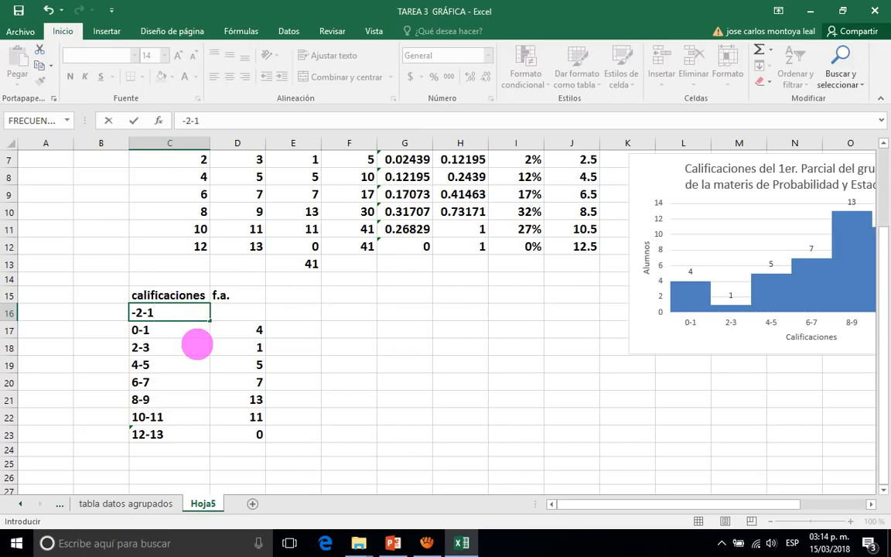
pyautogui.press('Return')
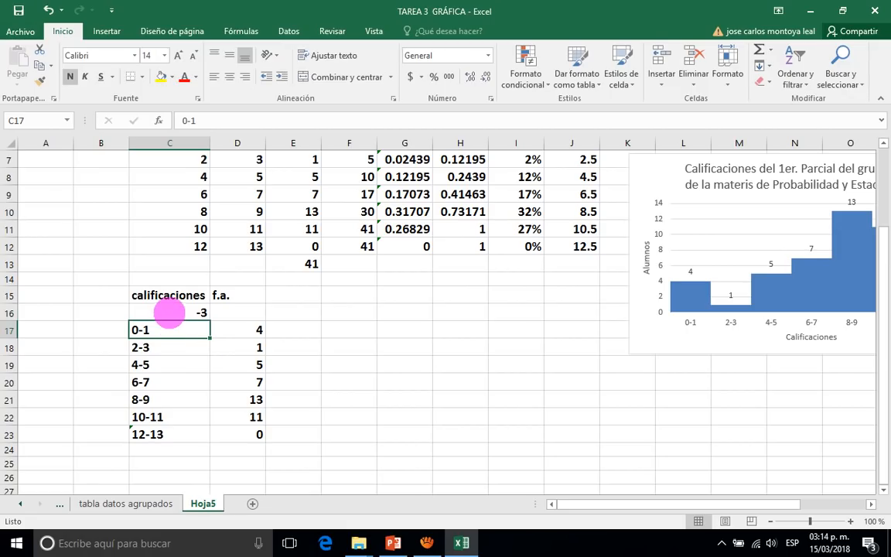
pyautogui.click(168, 309)
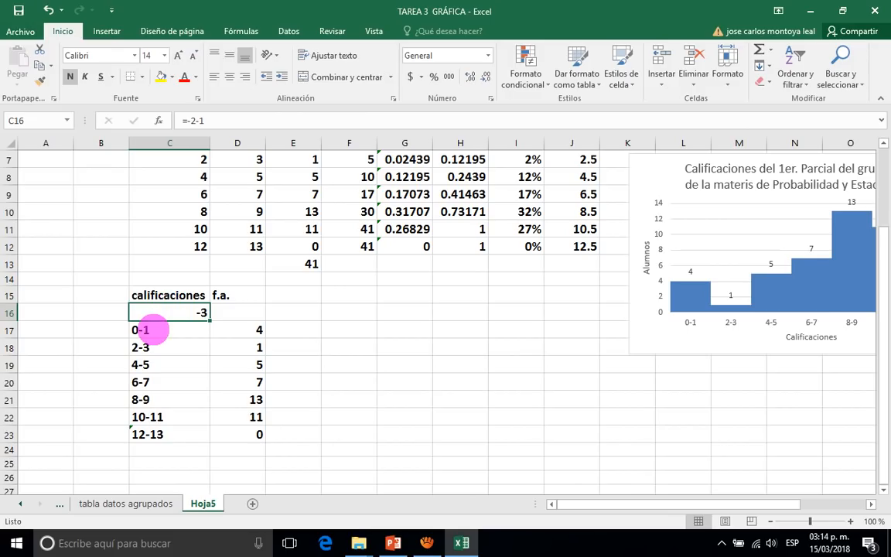
pyautogui.click(143, 330)
pyautogui.click(178, 349)
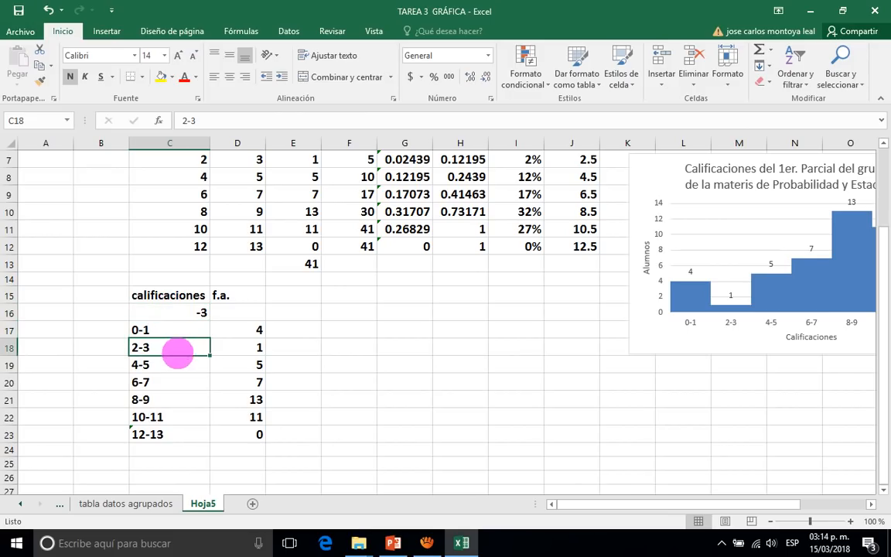
pyautogui.click(177, 360)
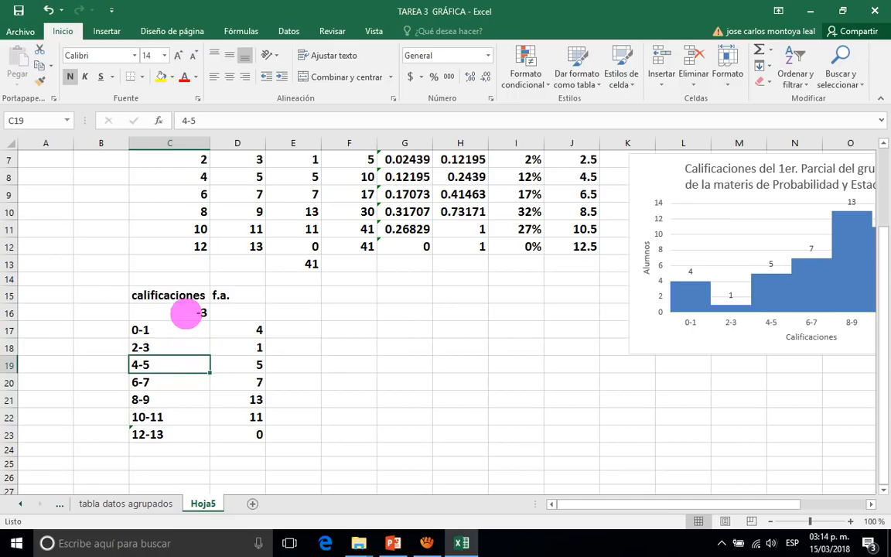
# Set the number format of cell C16 to text (Texto).
pyautogui.click(186, 313)
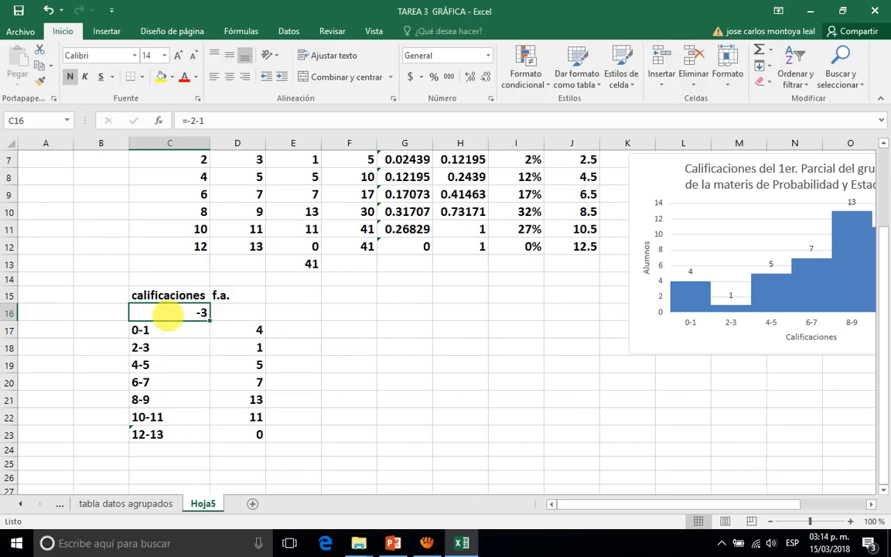
pyautogui.rightClick(167, 313)
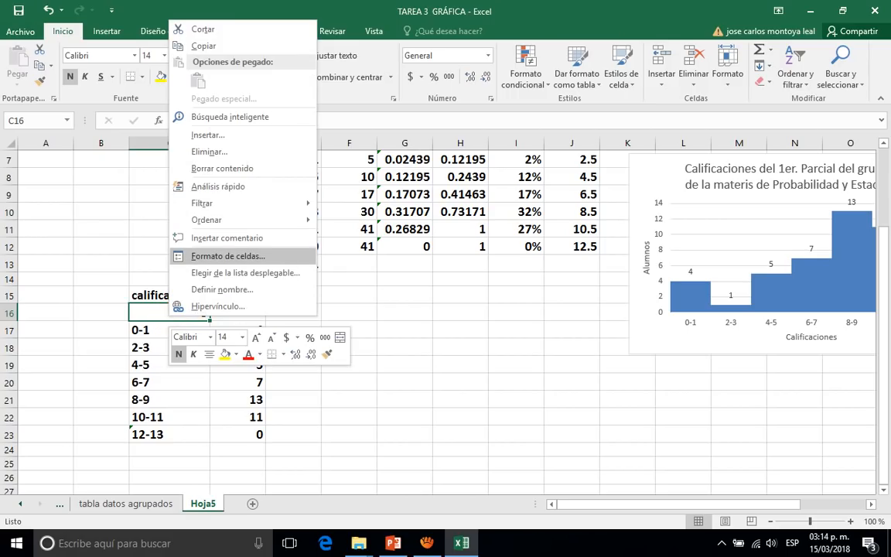
pyautogui.click(219, 256)
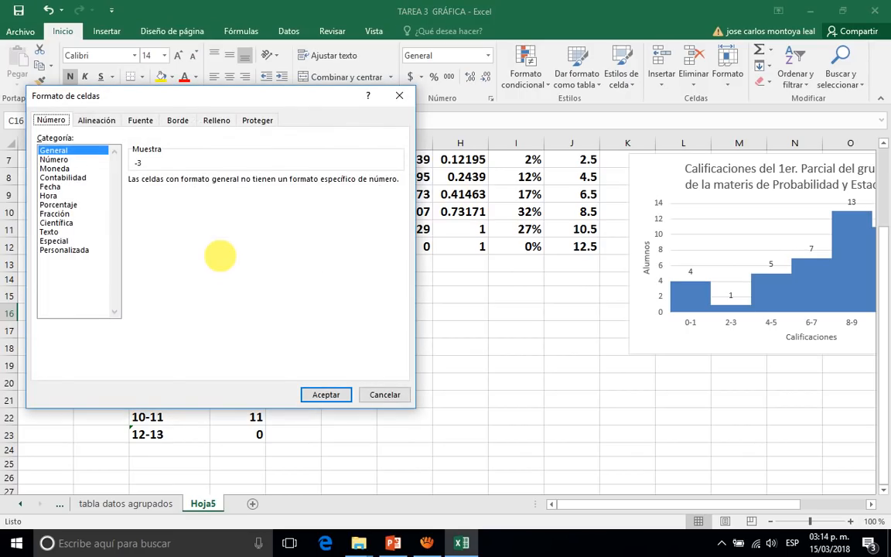
pyautogui.click(51, 232)
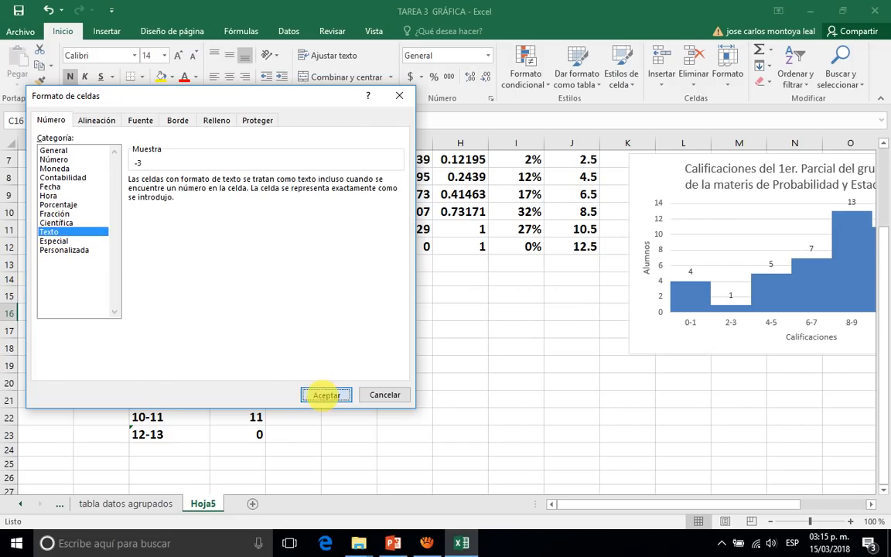
pyautogui.click(325, 394)
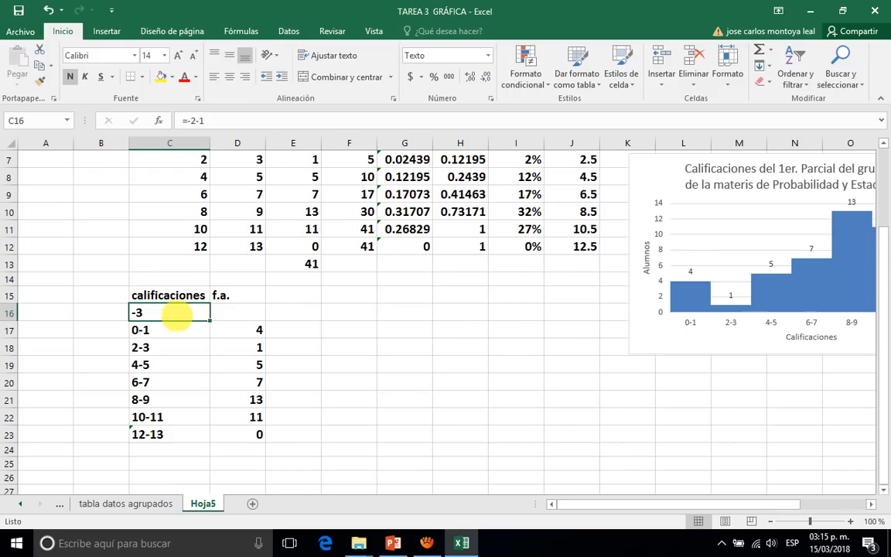
# Replace the content of cell C16 with the interval label -2-1, without an equals sign.
pyautogui.click(221, 119)
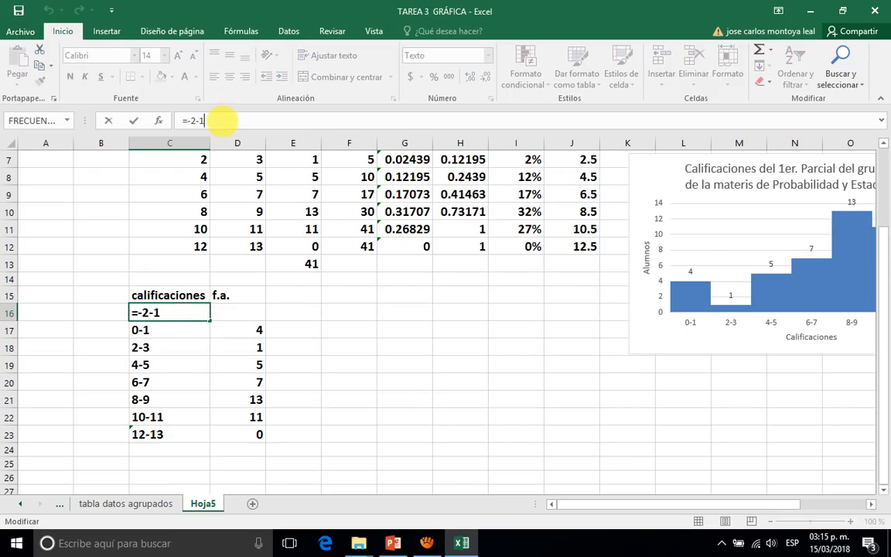
pyautogui.press('BackSpace')
pyautogui.press('BackSpace')
pyautogui.press('BackSpace')
pyautogui.press('BackSpace')
pyautogui.press('BackSpace')
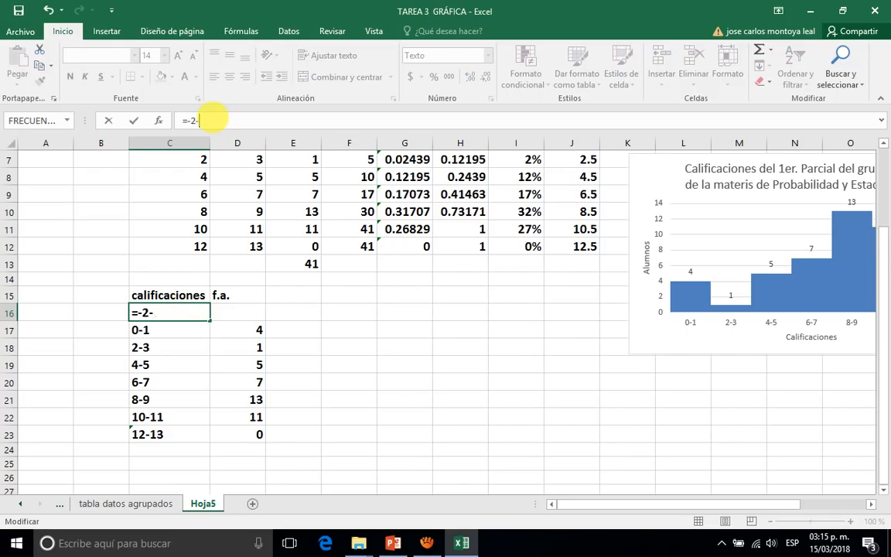
pyautogui.write('-2-1')
pyautogui.press('Return')
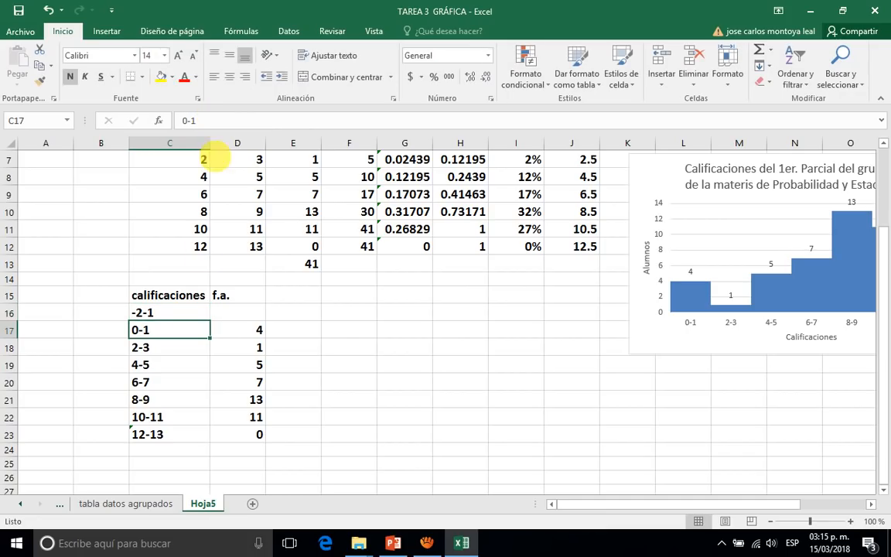
# Enter a frequency of 0 in cell D16 for the -2-1 interval.
pyautogui.click(239, 313)
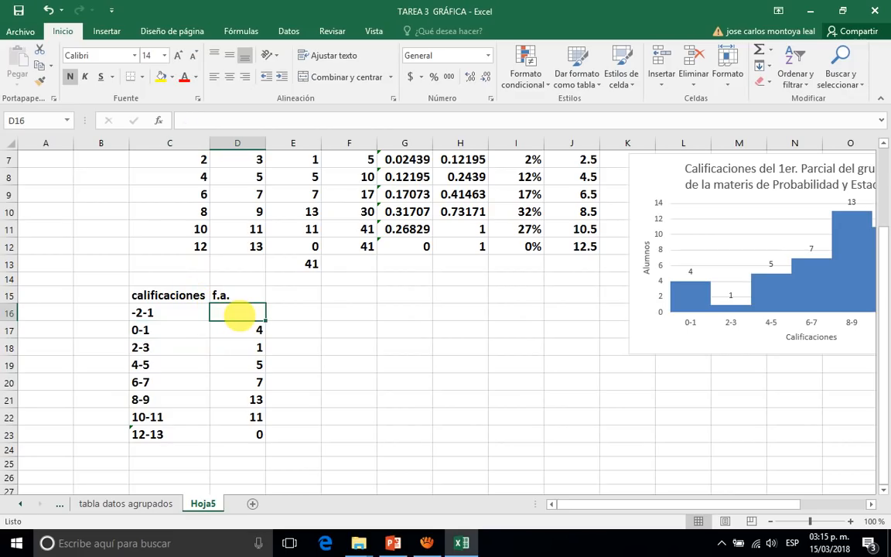
pyautogui.write('0')
pyautogui.press('Return')
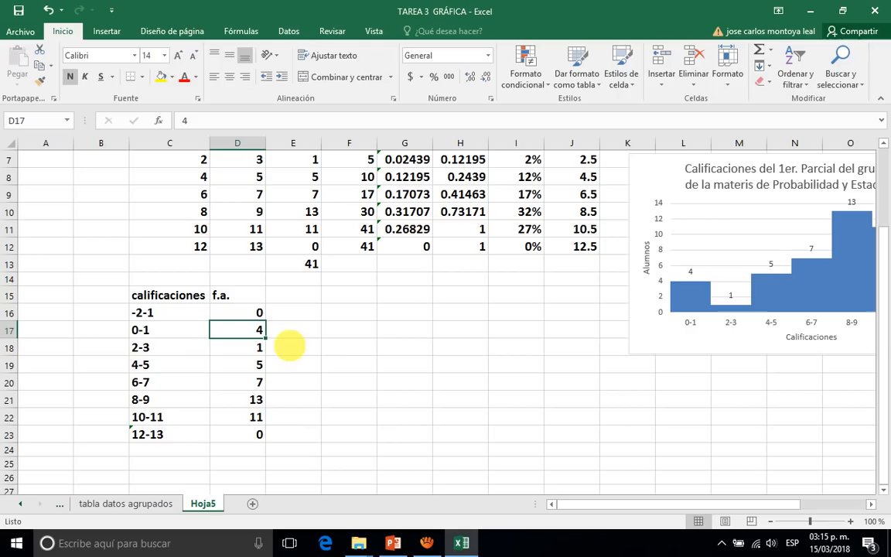
pyautogui.click(305, 315)
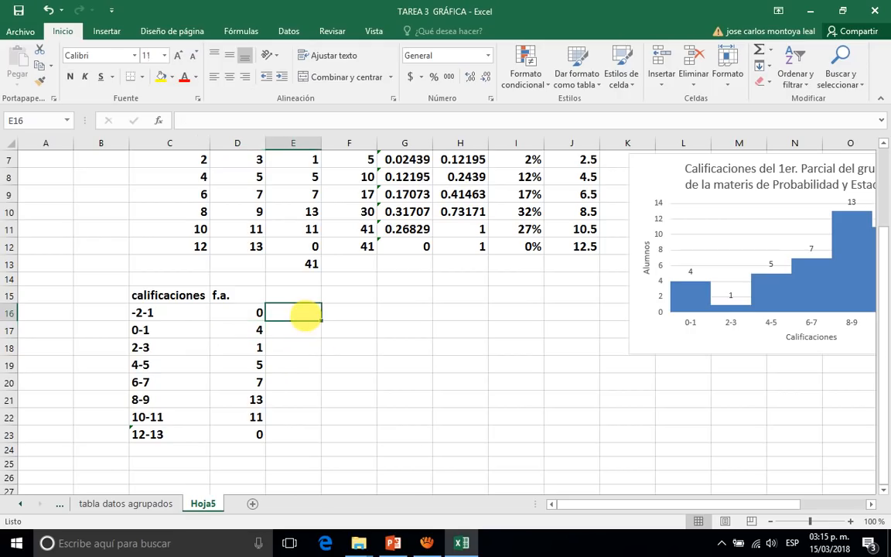
pyautogui.click(172, 313)
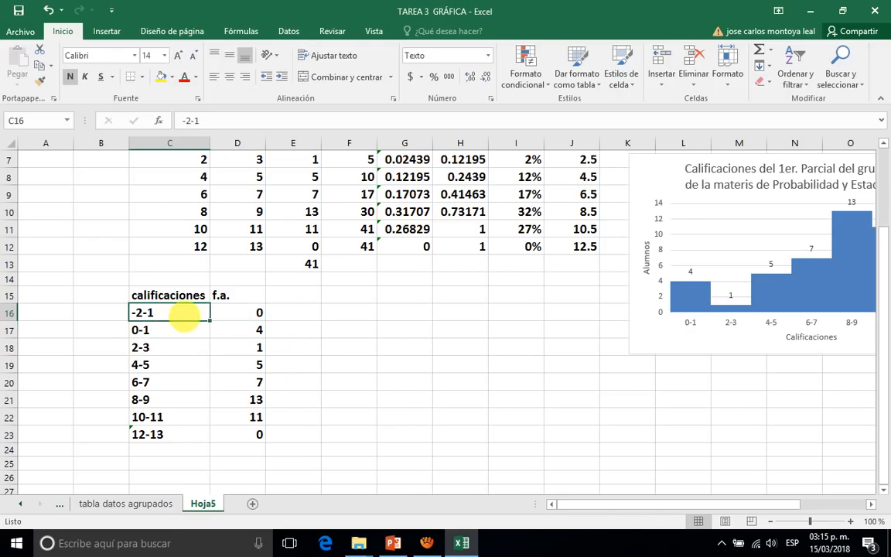
# Insert a 2D line chart with markers from the intervals and frequencies in C16:D23.
pyautogui.moveTo(179, 312); pyautogui.dragTo(258, 432)
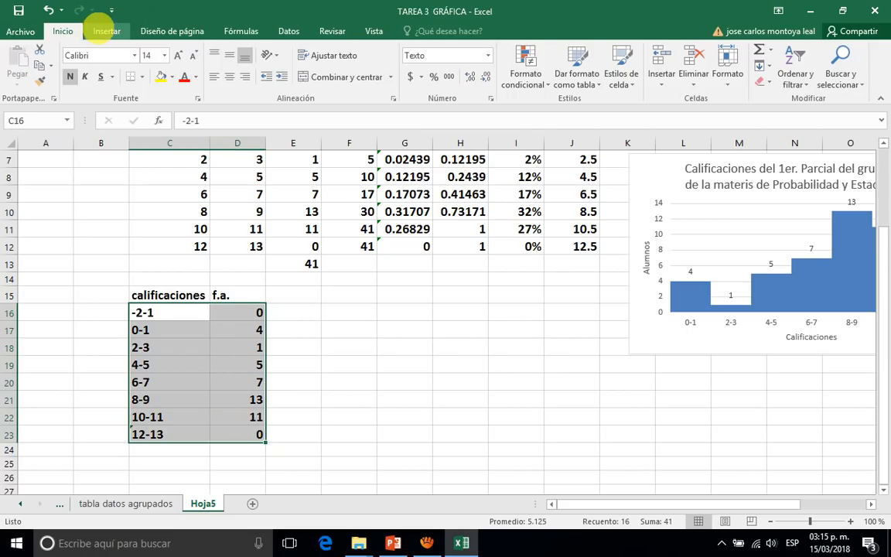
pyautogui.click(106, 31)
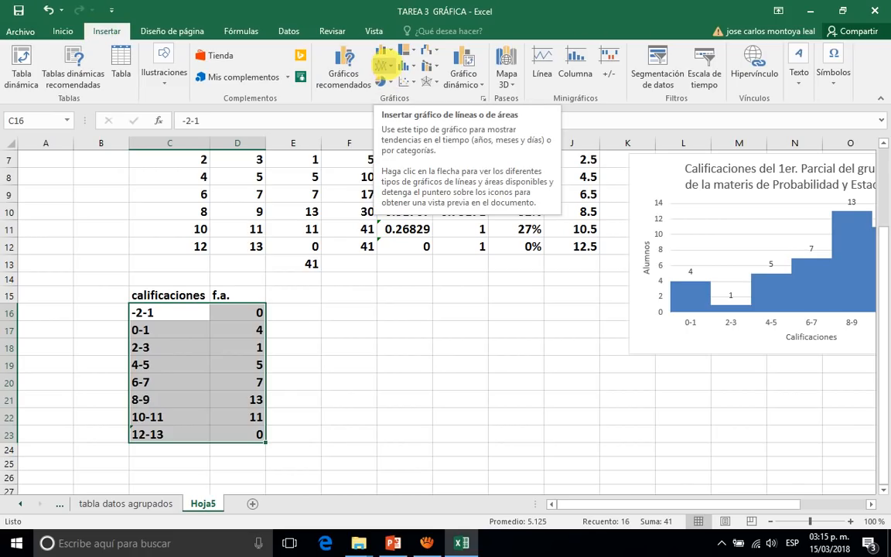
pyautogui.click(383, 65)
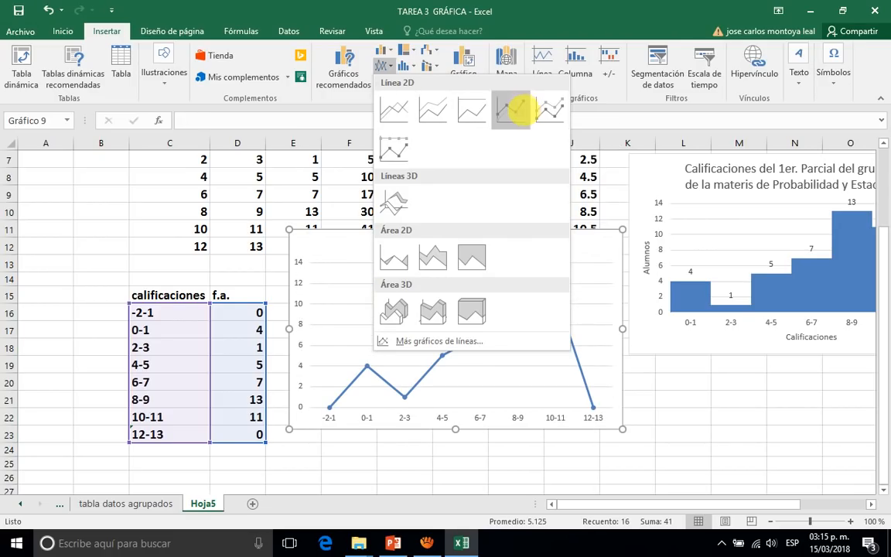
pyautogui.click(511, 111)
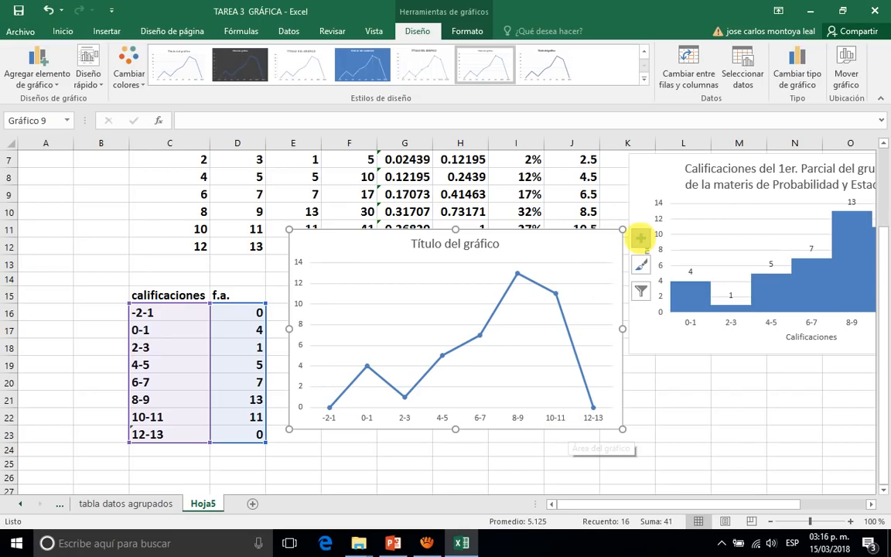
# Add axis titles and data labels to the new line chart.
pyautogui.click(640, 239)
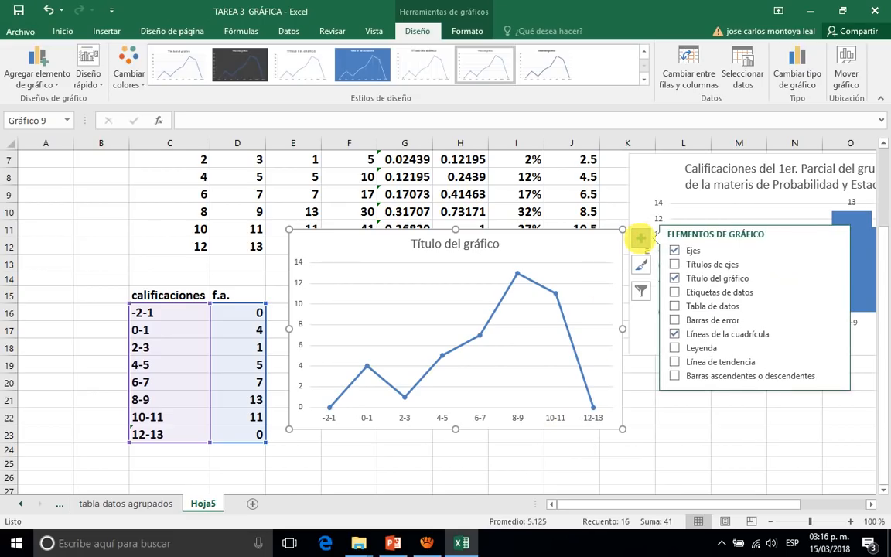
pyautogui.click(674, 264)
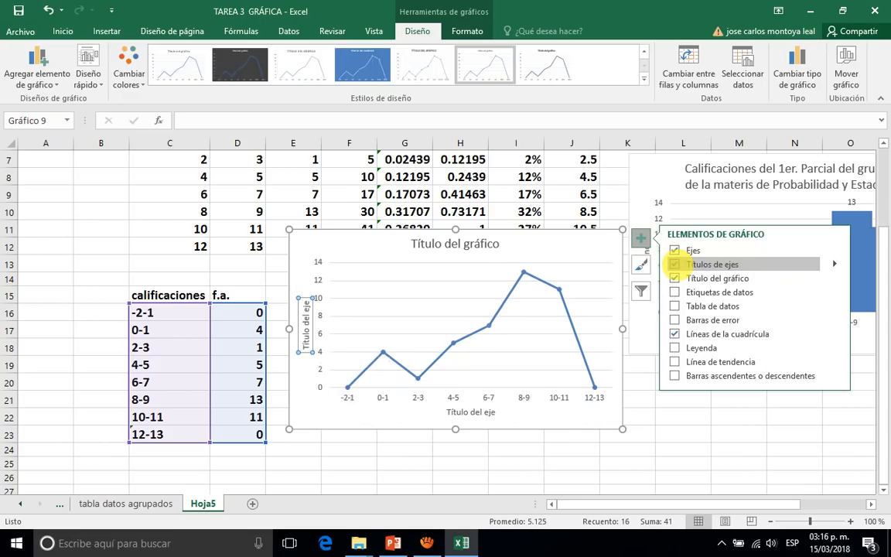
pyautogui.click(674, 292)
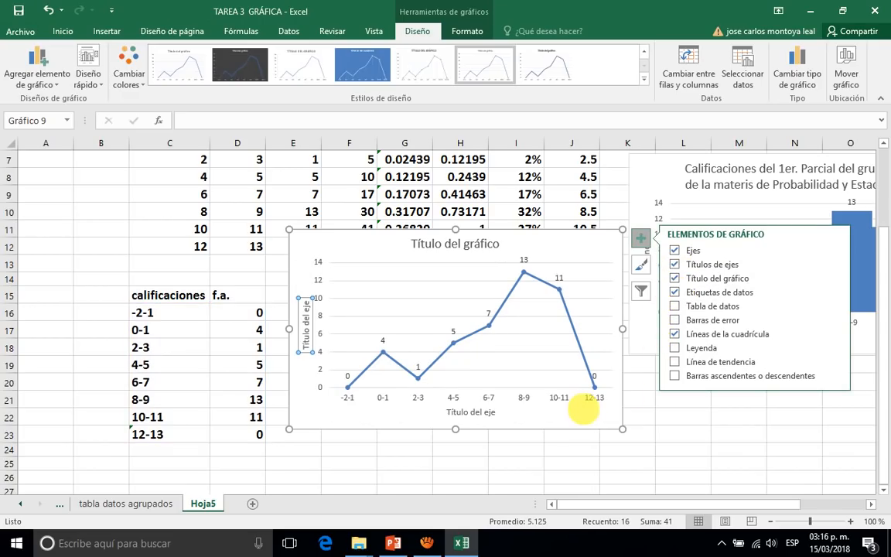
pyautogui.click(579, 418)
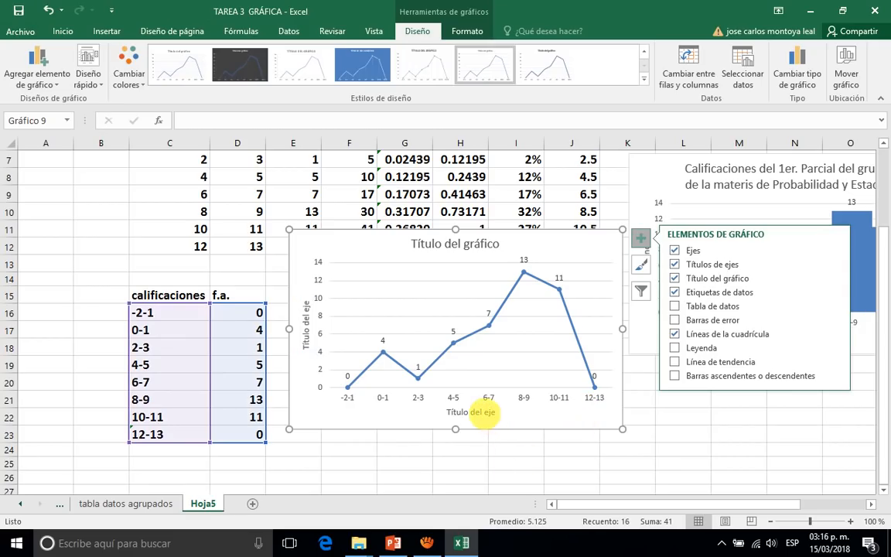
# Replace the line chart's horizontal axis title with "Calificaciones".
pyautogui.click(484, 413)
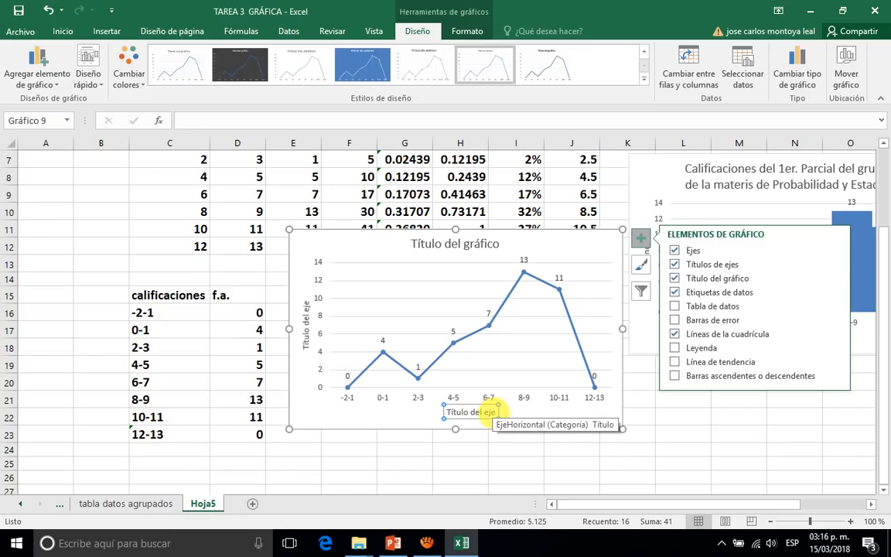
pyautogui.click(489, 409)
pyautogui.press('BackSpace')
pyautogui.press('BackSpace')
pyautogui.press('BackSpace')
pyautogui.press('BackSpace')
pyautogui.press('BackSpace')
pyautogui.press('BackSpace')
pyautogui.press('BackSpace')
pyautogui.press('BackSpace')
pyautogui.press('BackSpace')
pyautogui.press('BackSpace')
pyautogui.press('BackSpace')
pyautogui.press('BackSpace')
pyautogui.press('BackSpace')
pyautogui.press('BackSpace')
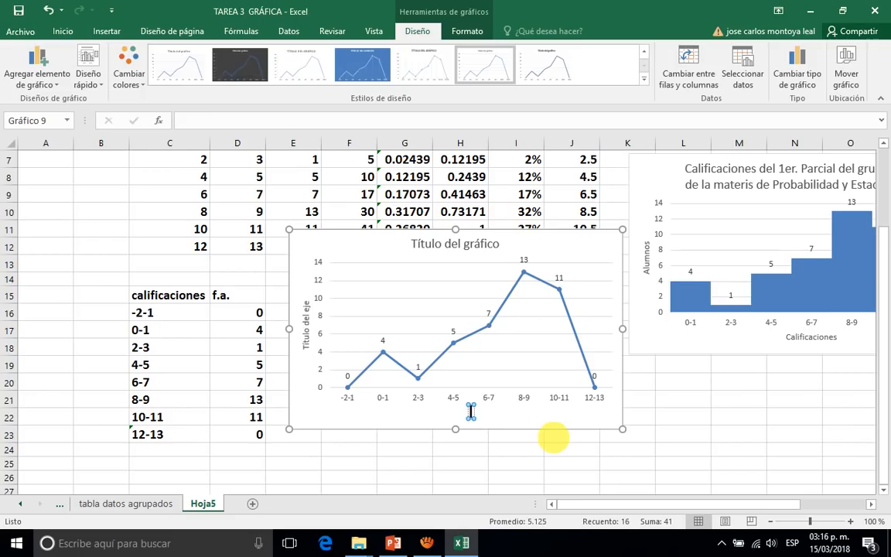
pyautogui.write('Calificaciones')
# Replace the line chart's vertical axis title with "Alumnos".
pyautogui.click(303, 342)
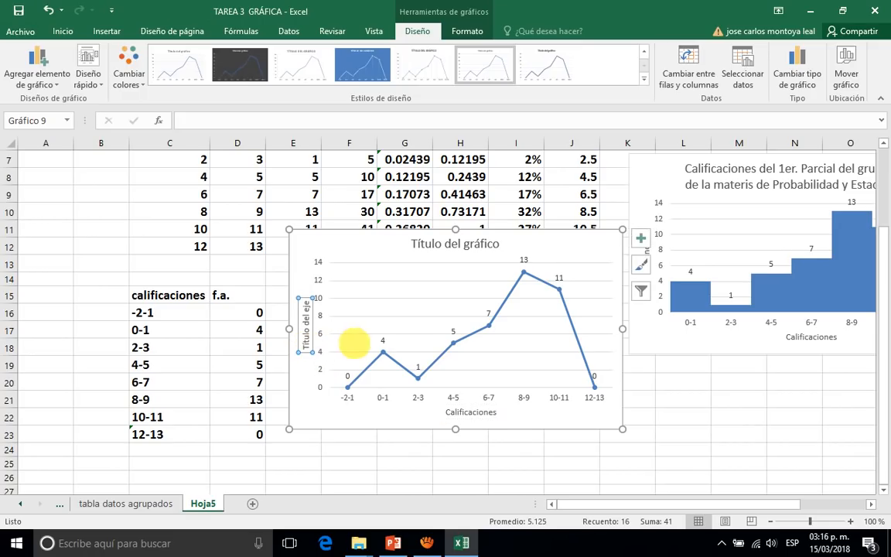
pyautogui.click(304, 346)
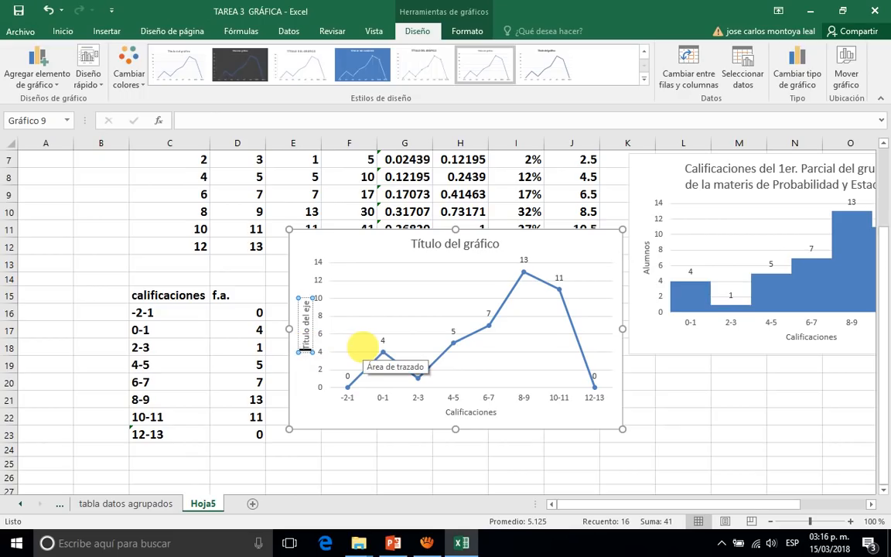
pyautogui.press('Delete')
pyautogui.press('Delete')
pyautogui.press('Delete')
pyautogui.press('Delete')
pyautogui.press('Delete')
pyautogui.press('Delete')
pyautogui.press('Delete')
pyautogui.press('Delete')
pyautogui.press('Delete')
pyautogui.press('Delete')
pyautogui.press('Delete')
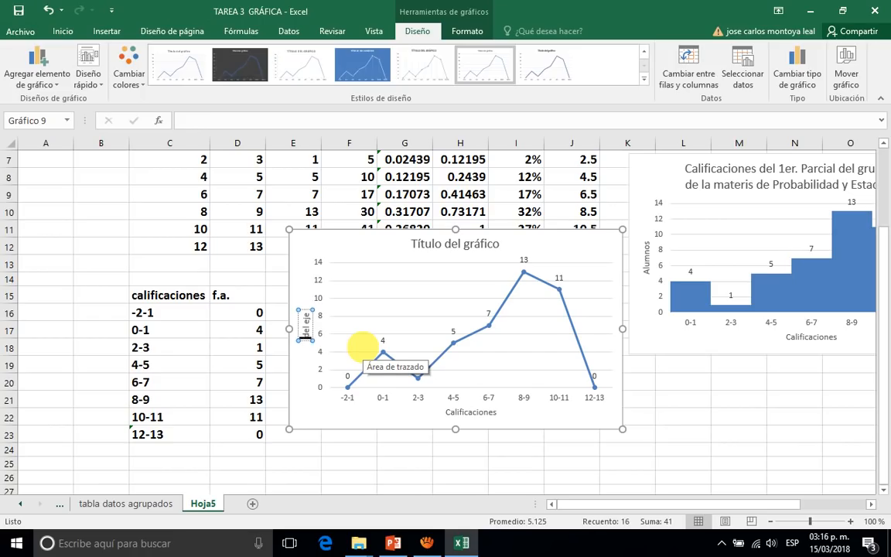
pyautogui.press('Delete')
pyautogui.press('Delete')
pyautogui.press('Delete')
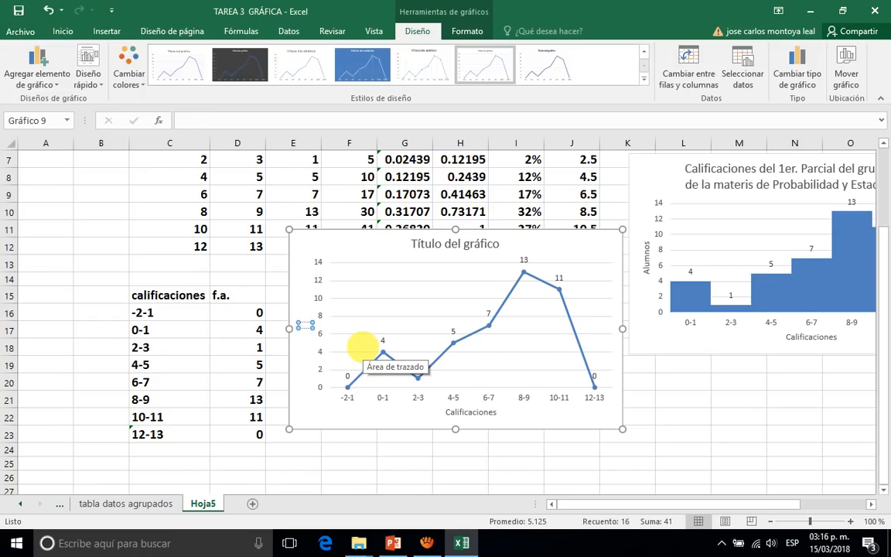
pyautogui.write('Alumnos')
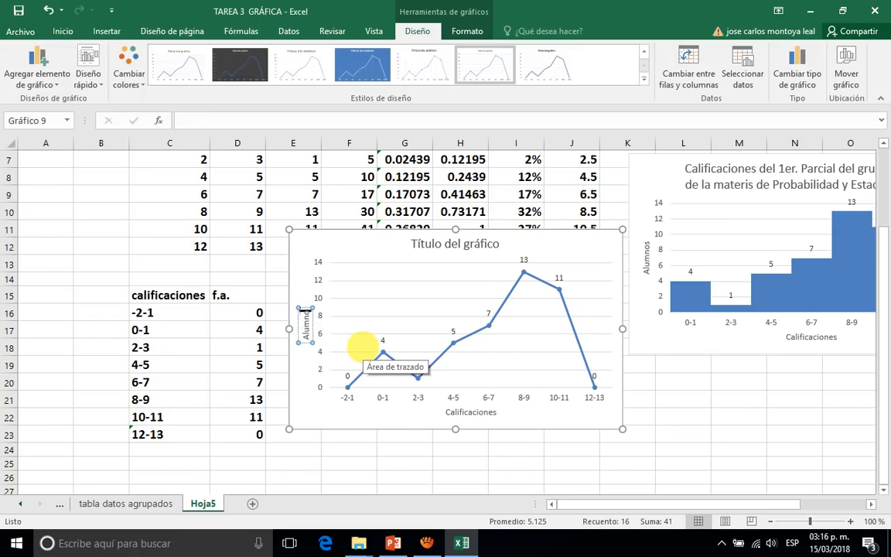
# Replace the line chart's title with "Calificaciones del 1er. Parciar del grupo 6G".
pyautogui.click(478, 244)
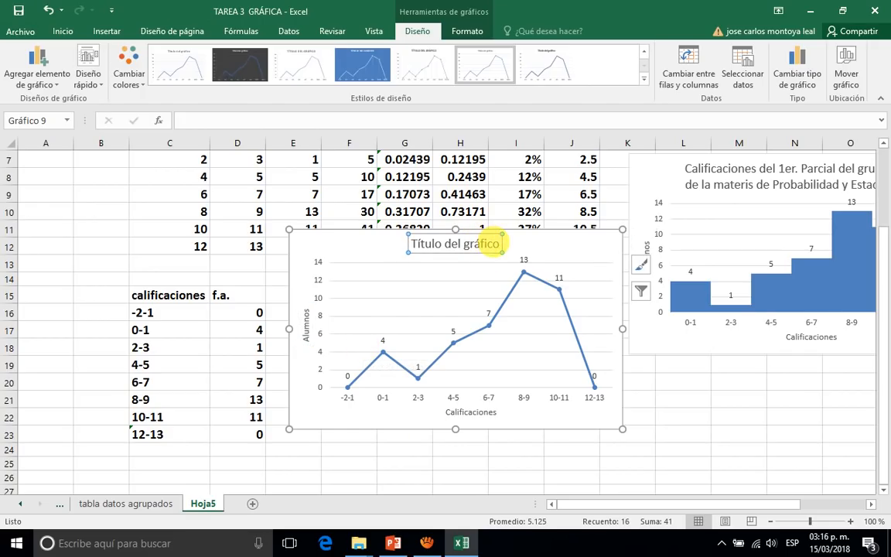
pyautogui.click(493, 244)
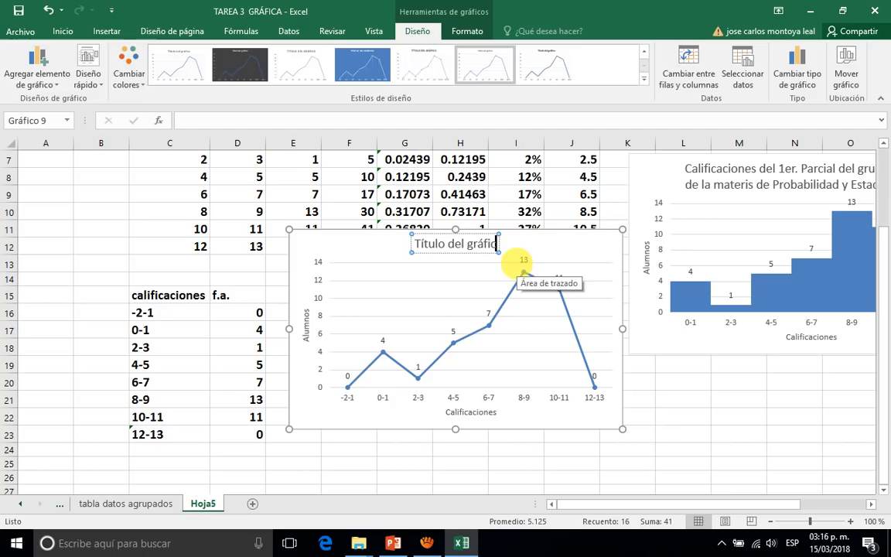
pyautogui.press('BackSpace')
pyautogui.press('BackSpace')
pyautogui.press('BackSpace')
pyautogui.press('BackSpace')
pyautogui.press('BackSpace')
pyautogui.press('BackSpace')
pyautogui.press('BackSpace')
pyautogui.press('BackSpace')
pyautogui.press('BackSpace')
pyautogui.press('BackSpace')
pyautogui.press('BackSpace')
pyautogui.press('BackSpace')
pyautogui.press('BackSpace')
pyautogui.press('BackSpace')
pyautogui.press('BackSpace')
pyautogui.press('BackSpace')
pyautogui.press('BackSpace')
pyautogui.press('BackSpace')
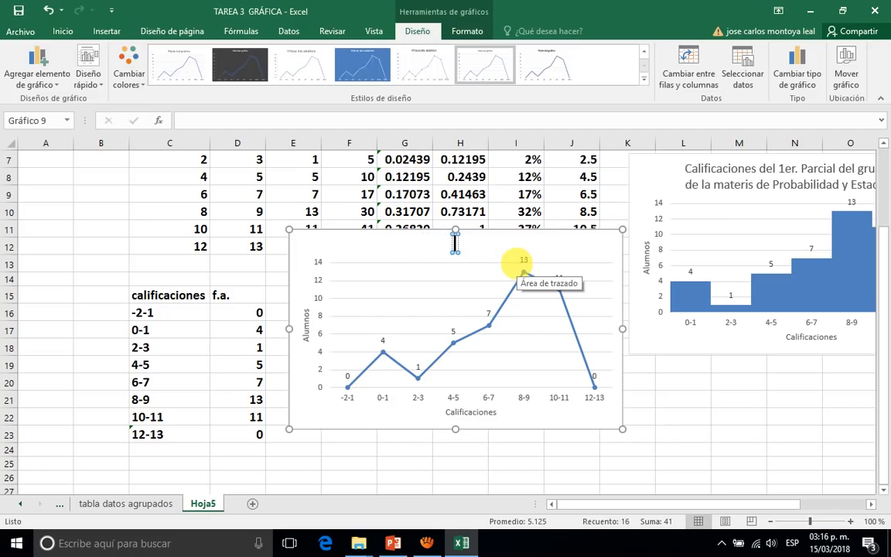
pyautogui.write('Calificaciones del')
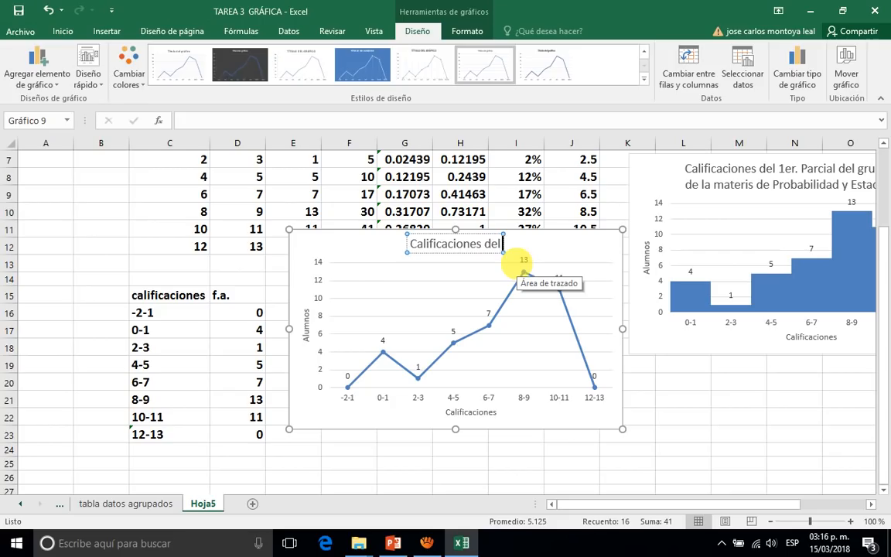
pyautogui.write(' 1er.')
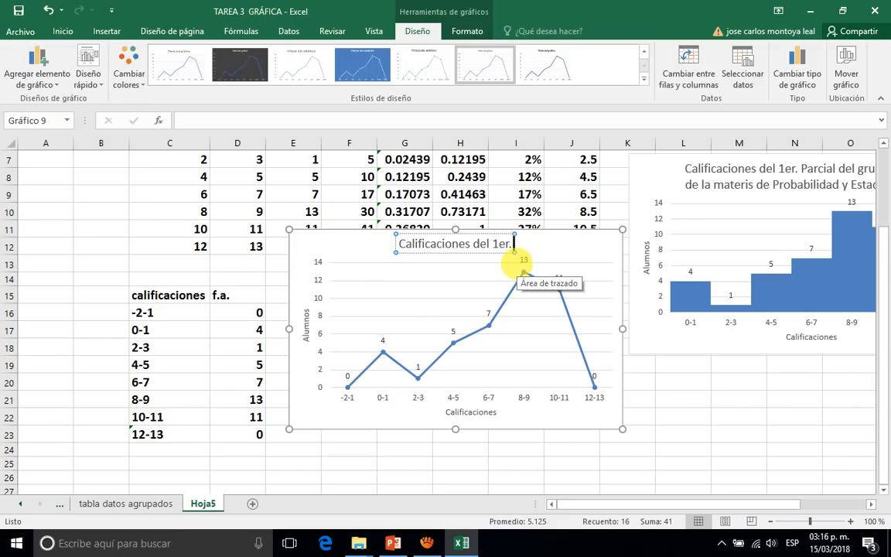
pyautogui.write(' Parciar')
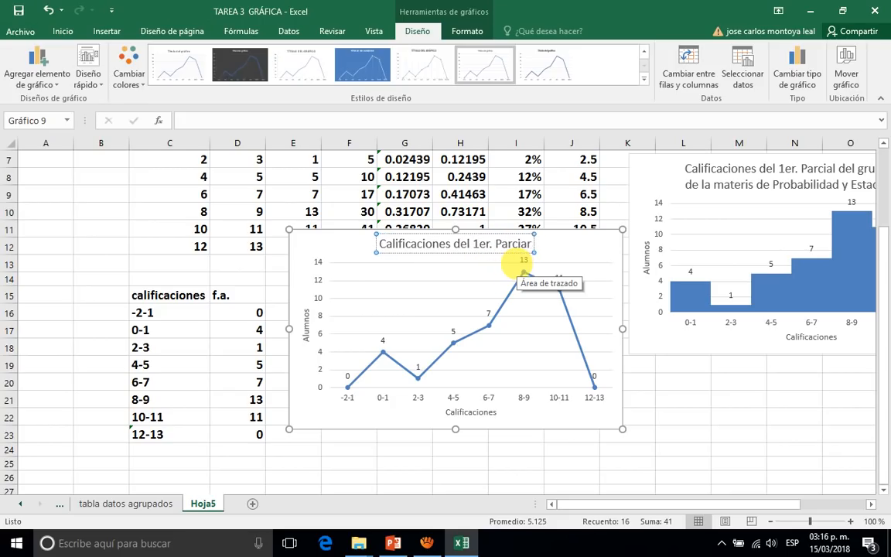
pyautogui.write(' del gru')
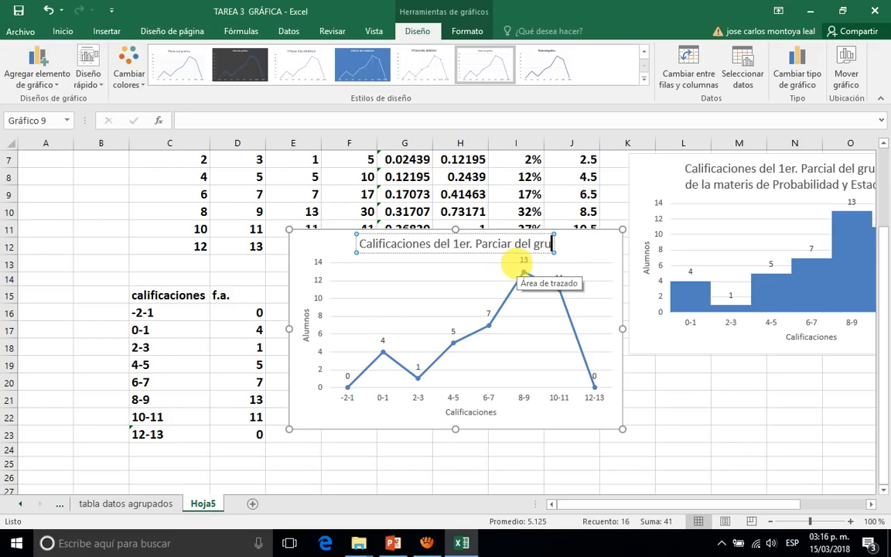
pyautogui.write('po 6')
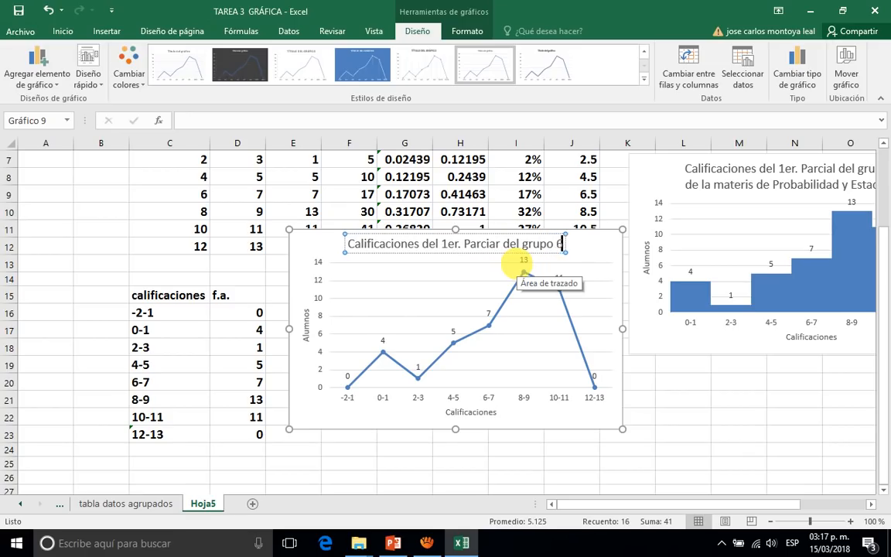
pyautogui.write('G')
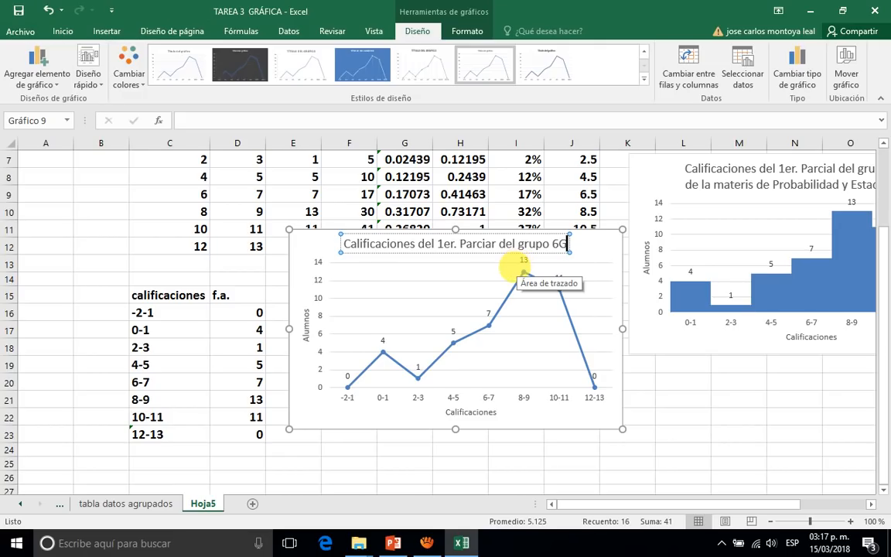
pyautogui.click(469, 281)
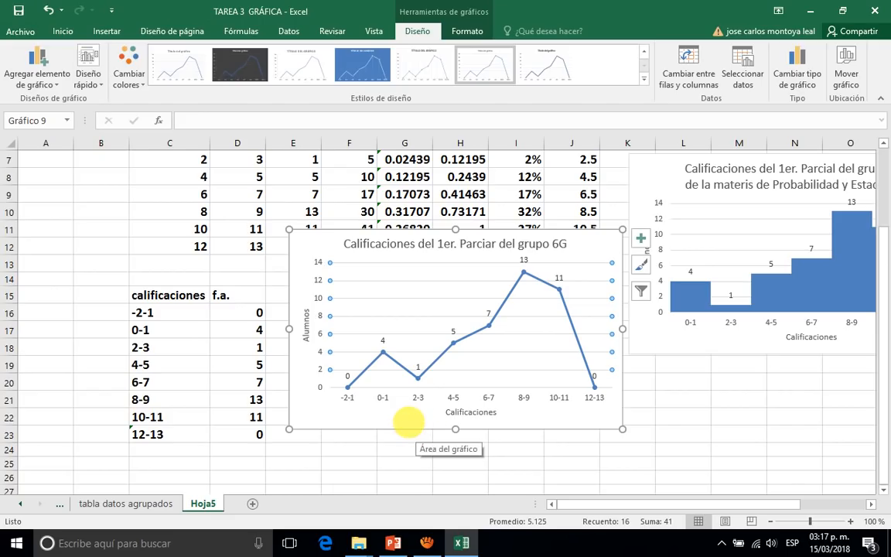
# Move the line chart directly below the histogram and deselect it.
pyautogui.moveTo(408, 422); pyautogui.dragTo(746, 377)
pyautogui.click(497, 323)
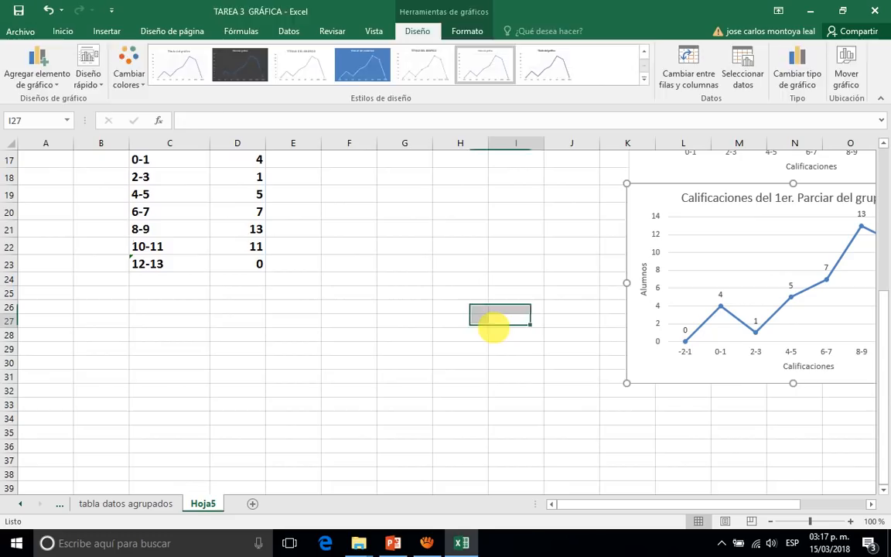
# Insert a 2D line chart with markers from the cumulative relative frequencies (f.r. acum.) in H6:H11.
pyautogui.scroll(1, 478, 301)
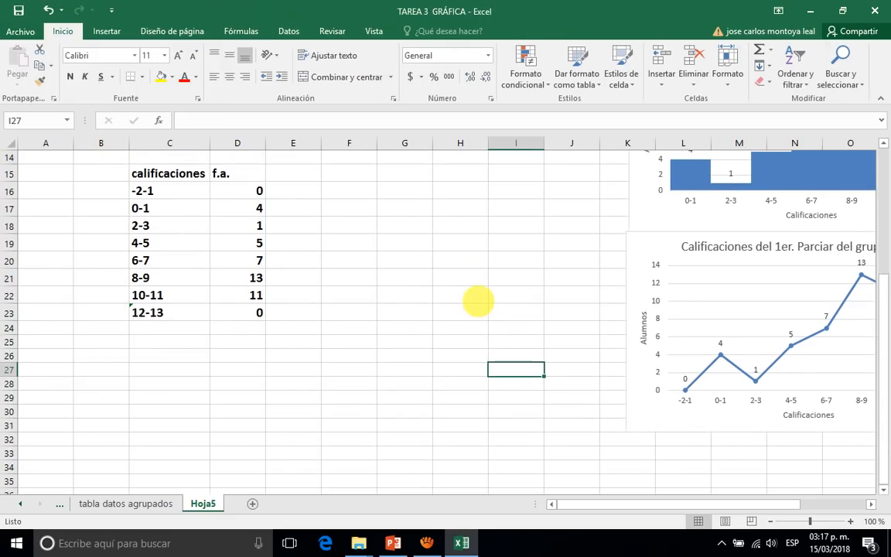
pyautogui.scroll(1, 478, 301)
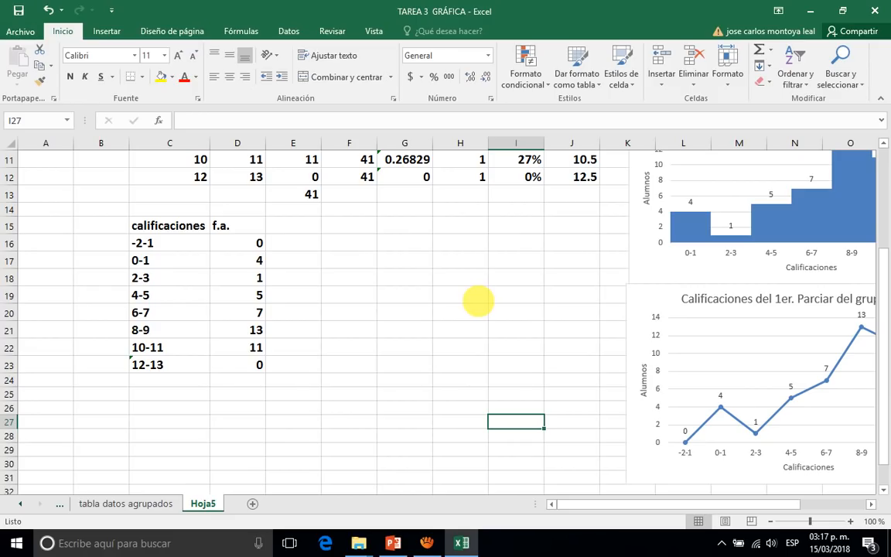
pyautogui.scroll(1, 478, 301)
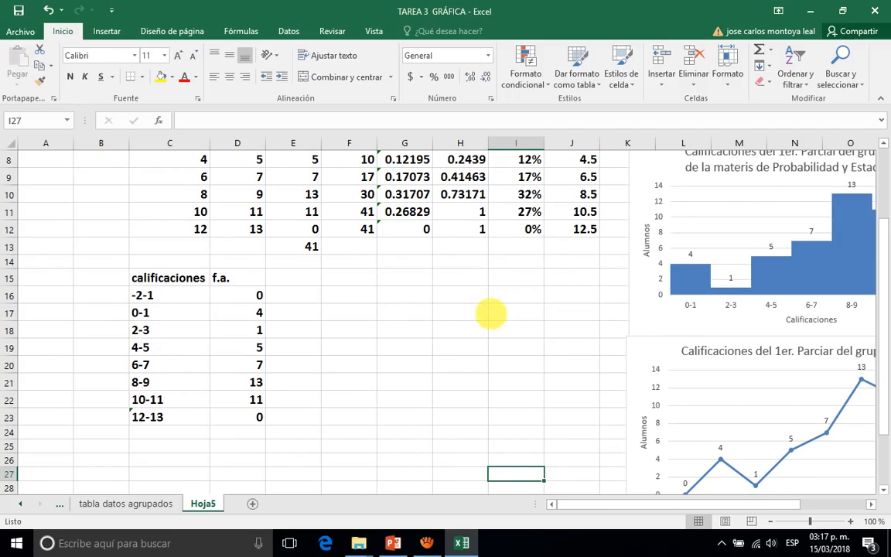
pyautogui.scroll(1, 224, 365)
pyautogui.scroll(2, 224, 366)
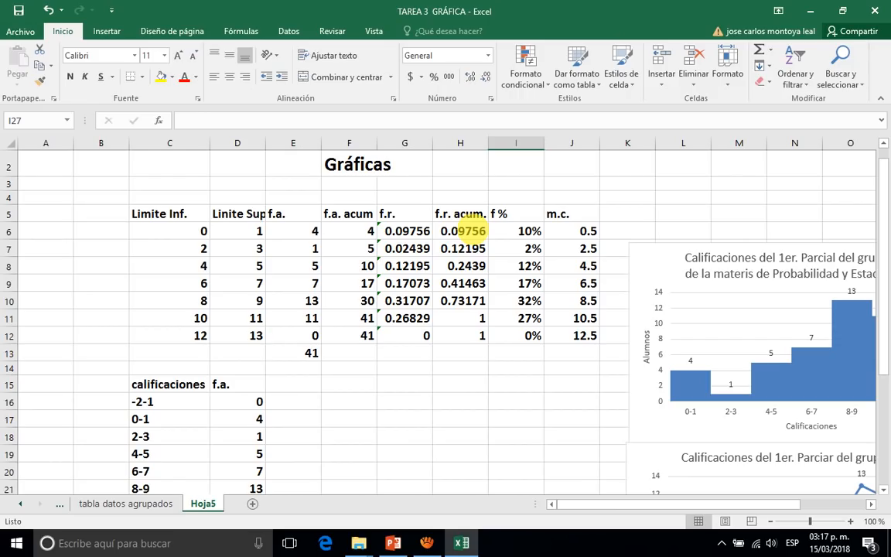
pyautogui.click(474, 231)
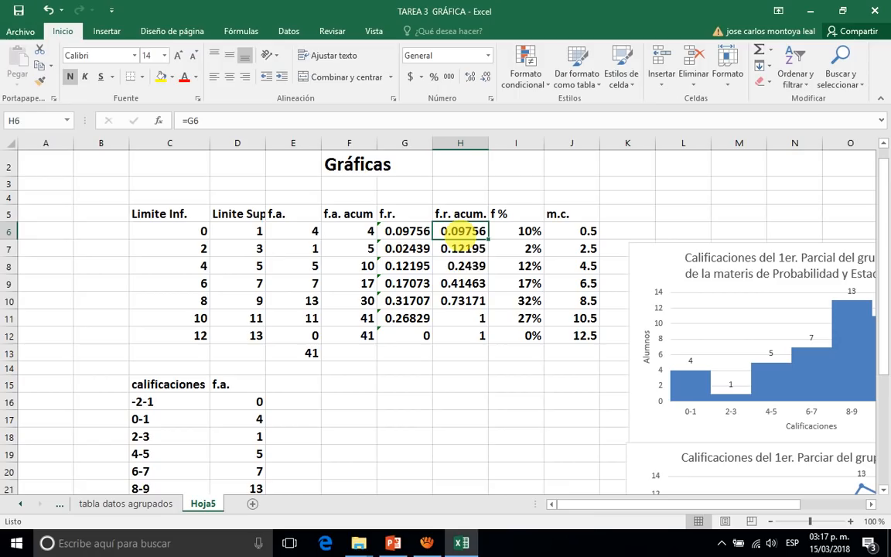
pyautogui.moveTo(463, 231); pyautogui.dragTo(462, 323)
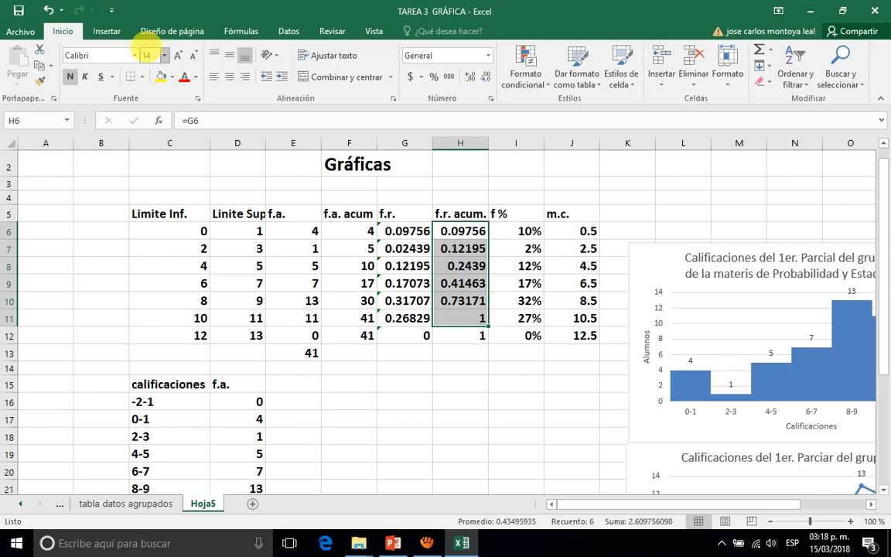
pyautogui.click(107, 31)
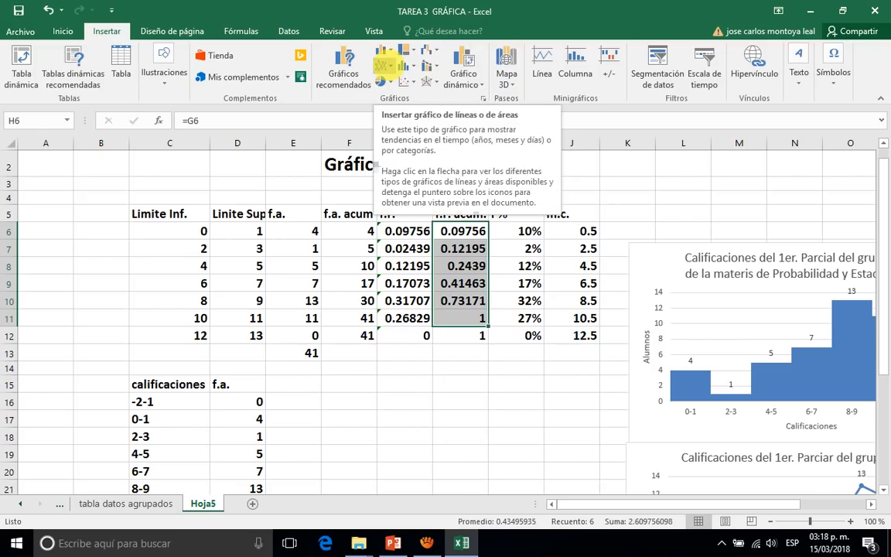
pyautogui.click(383, 65)
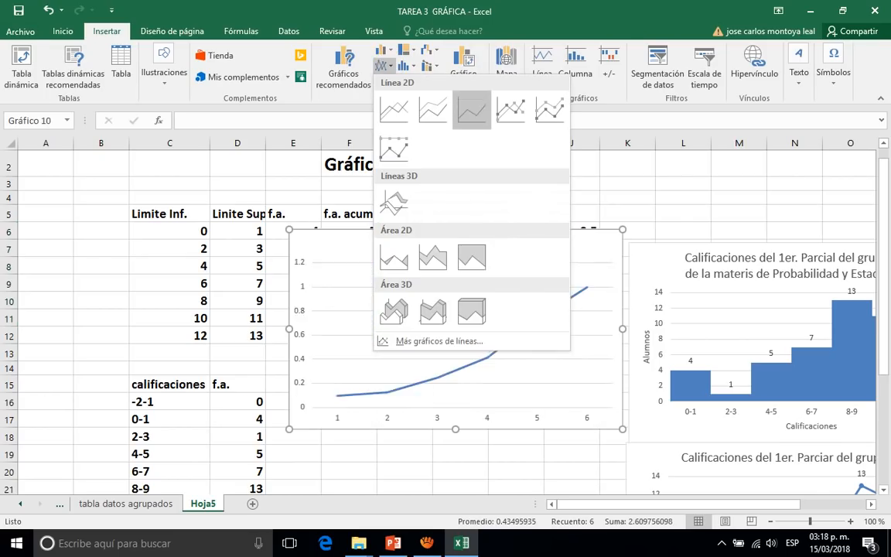
pyautogui.click(511, 109)
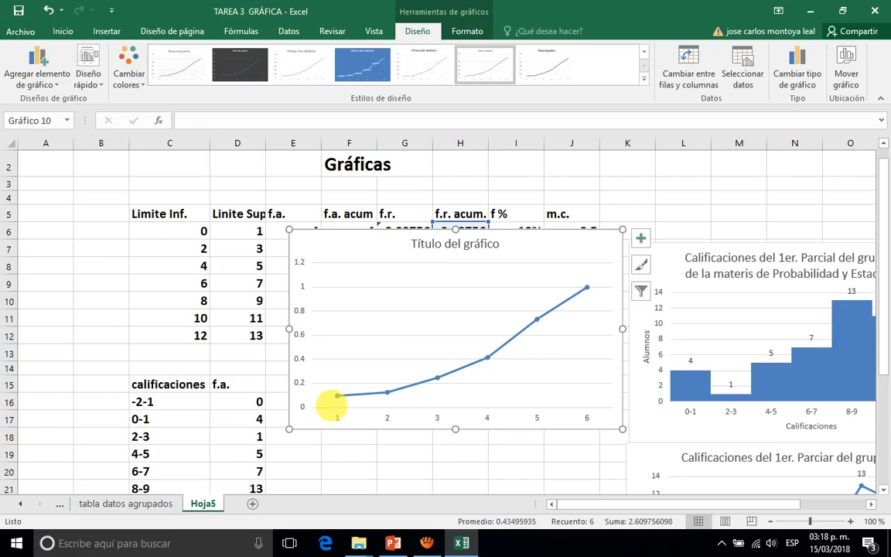
# Set the new line chart's horizontal axis labels to the grade ranges 0-1 through 10-11 in C17:C22.
pyautogui.click(336, 417)
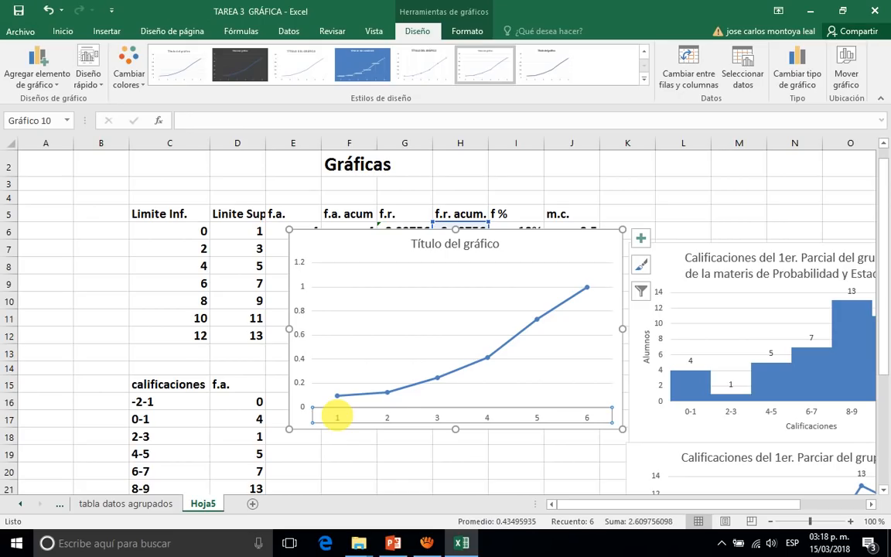
pyautogui.rightClick(337, 416)
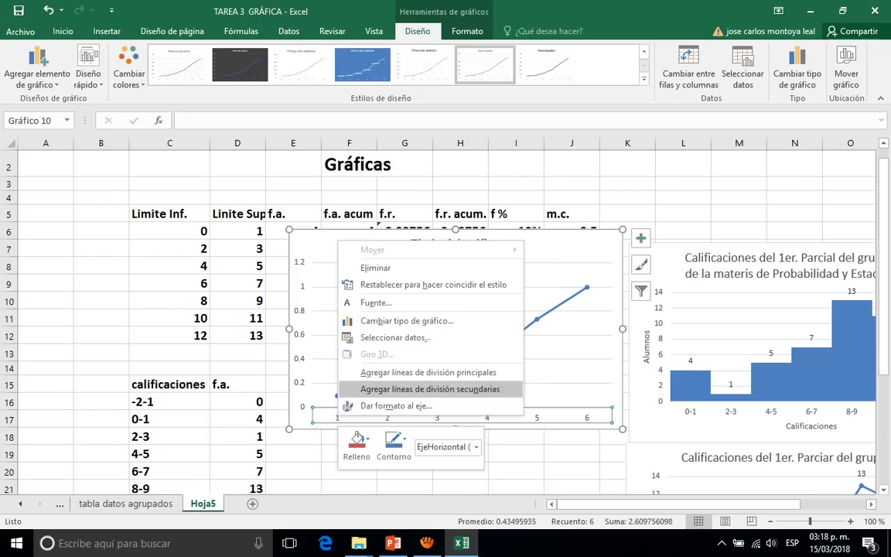
pyautogui.click(396, 337)
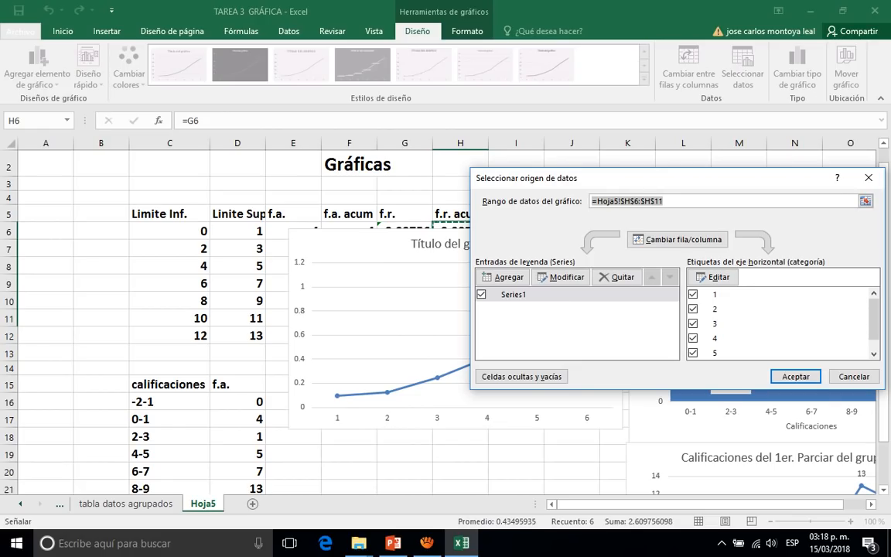
pyautogui.click(714, 277)
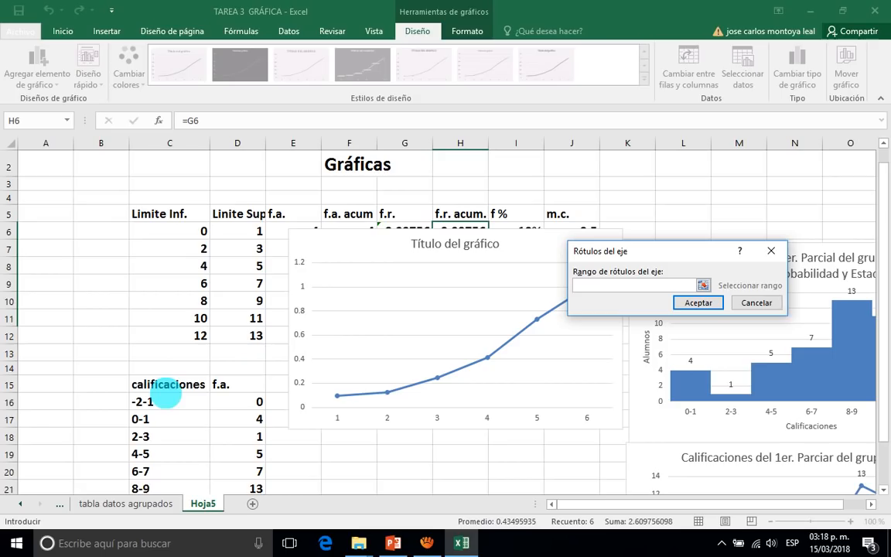
pyautogui.scroll(-1, 166, 396)
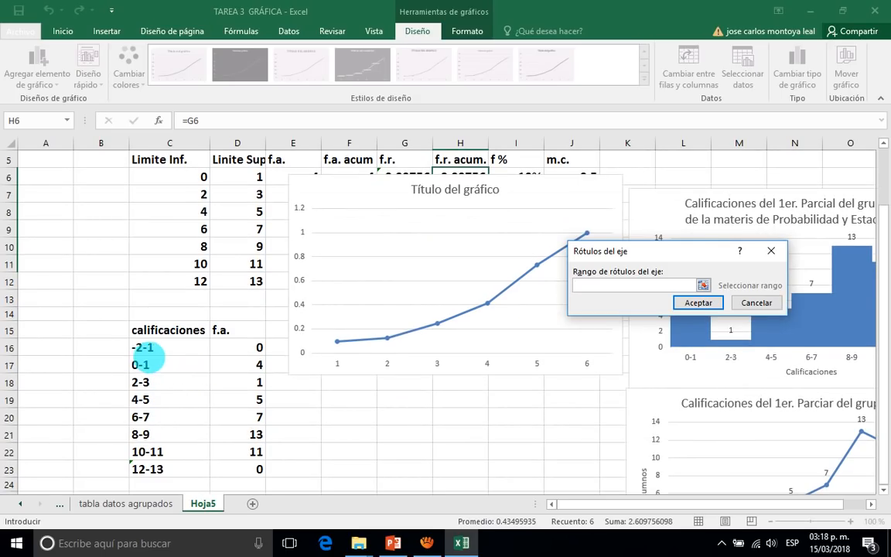
pyautogui.moveTo(146, 365); pyautogui.dragTo(167, 444)
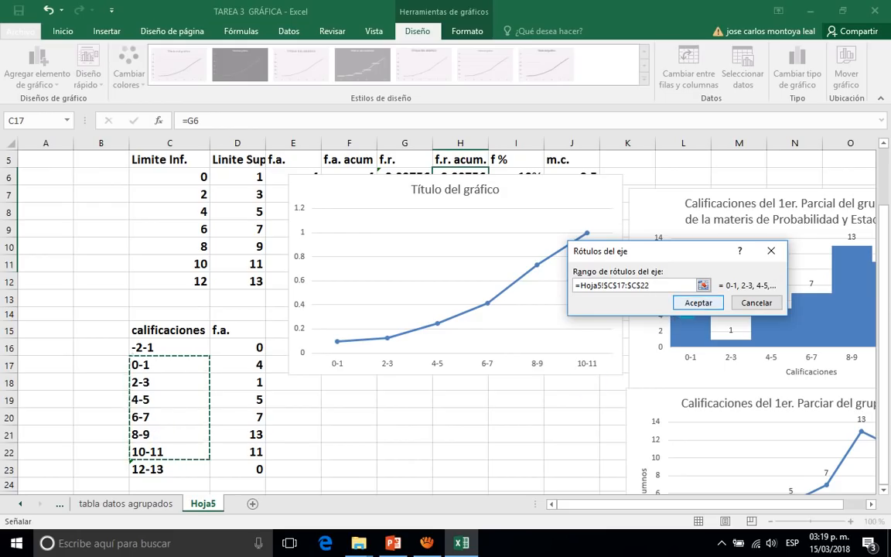
pyautogui.click(696, 303)
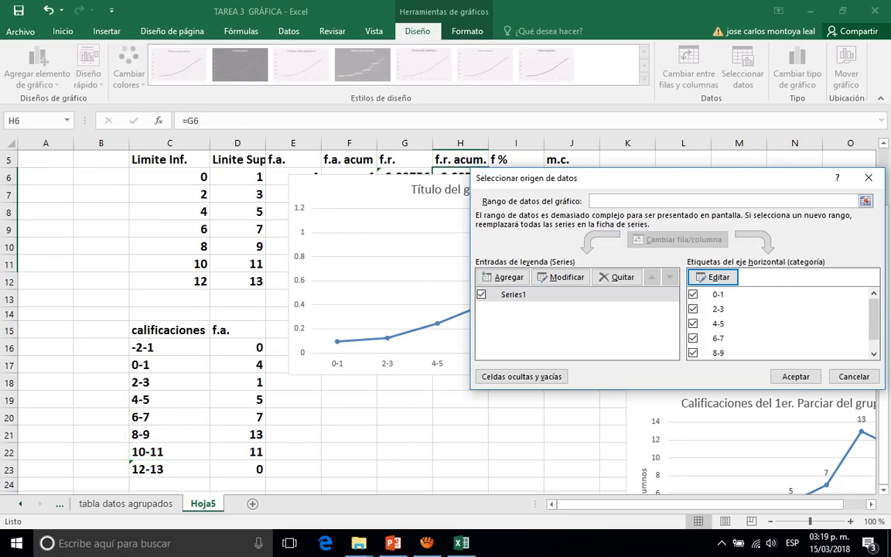
pyautogui.click(795, 376)
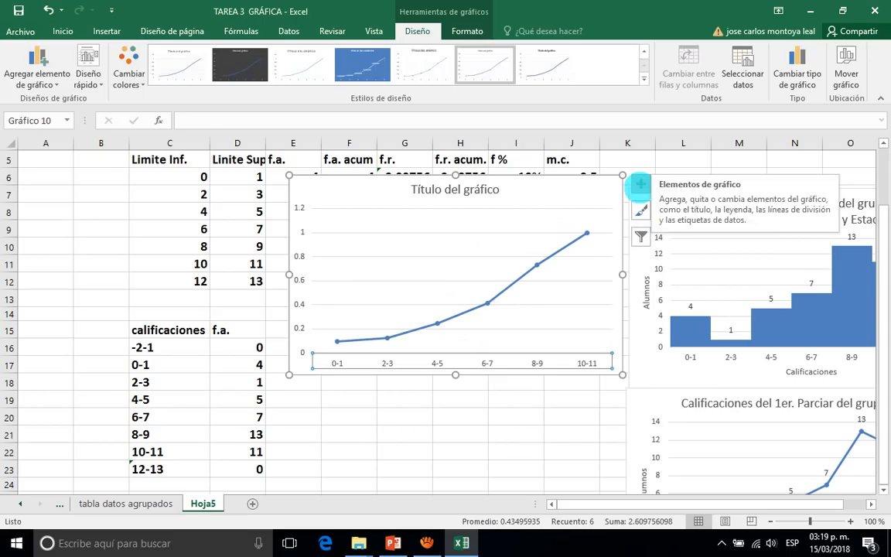
# Add axis titles and data labels to the cumulative relative frequency chart and deselect it.
pyautogui.click(640, 184)
pyautogui.click(688, 210)
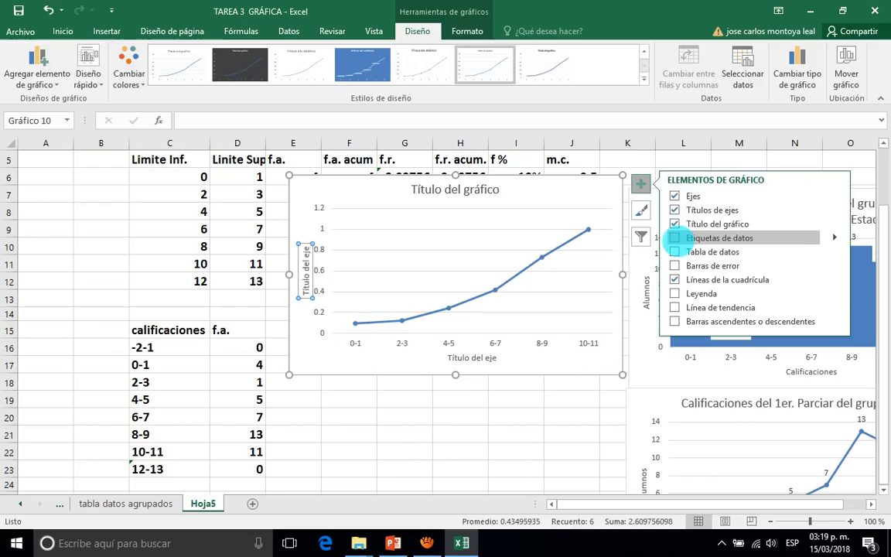
pyautogui.click(672, 239)
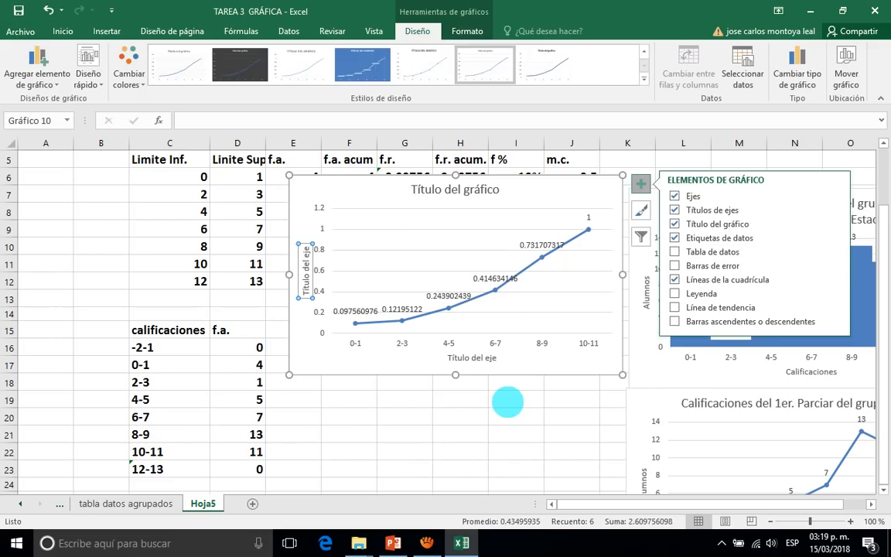
pyautogui.click(508, 401)
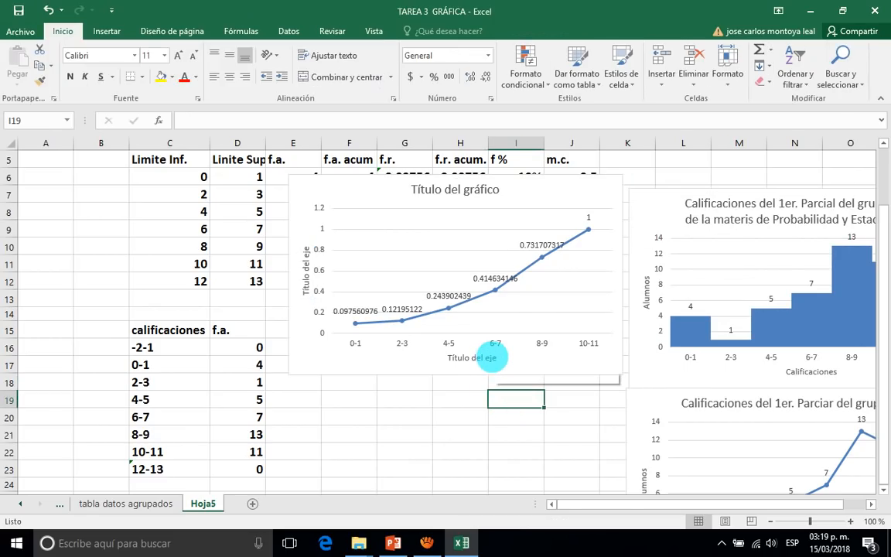
# Replace the cumulative chart's horizontal axis title with "Calificaciones".
pyautogui.click(493, 357)
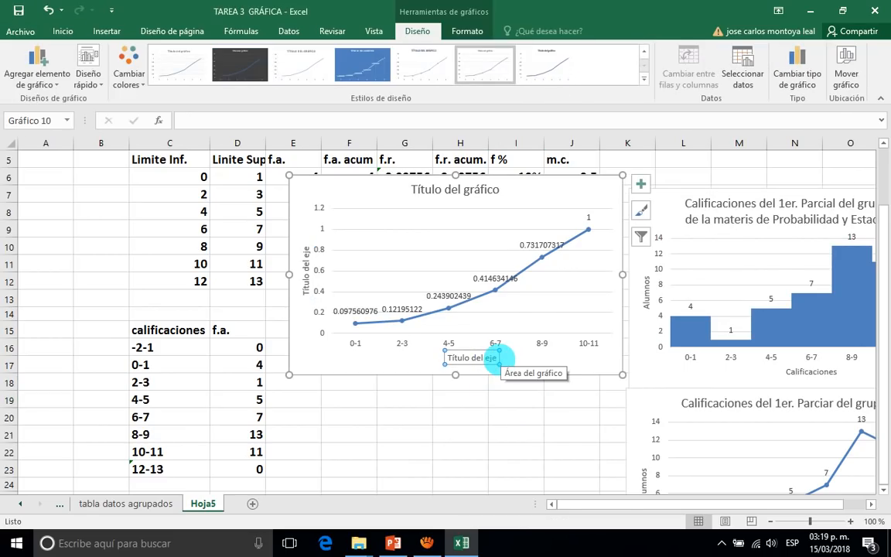
pyautogui.click(492, 358)
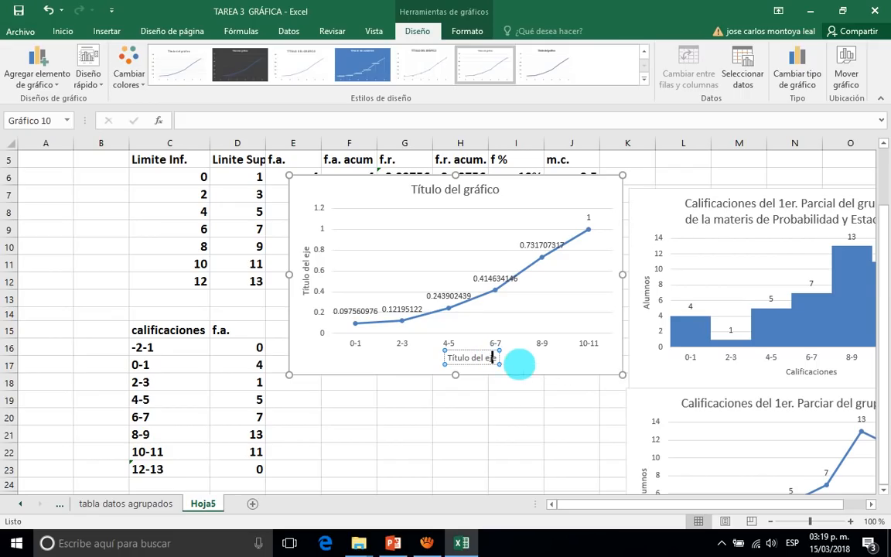
pyautogui.press('BackSpace')
pyautogui.press('BackSpace')
pyautogui.press('BackSpace')
pyautogui.press('BackSpace')
pyautogui.press('BackSpace')
pyautogui.press('BackSpace')
pyautogui.press('BackSpace')
pyautogui.press('BackSpace')
pyautogui.press('BackSpace')
pyautogui.press('BackSpace')
pyautogui.press('BackSpace')
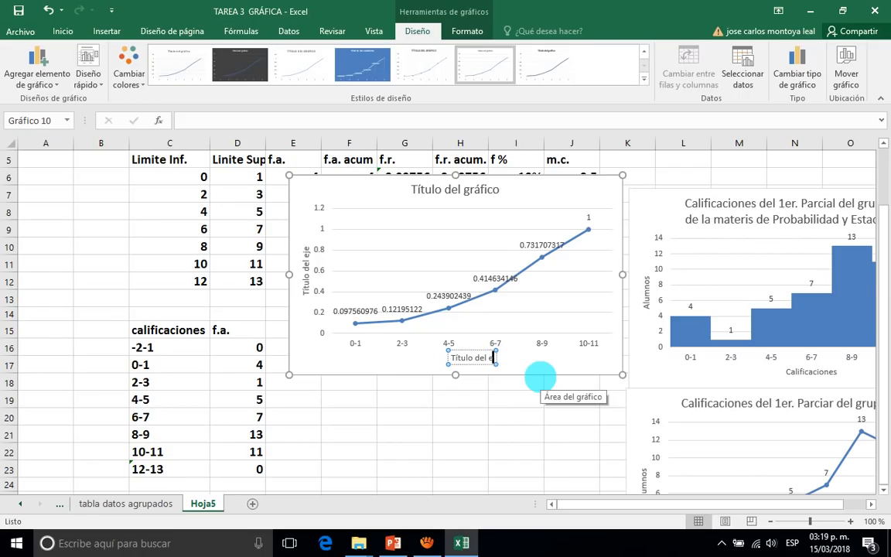
pyautogui.press('BackSpace')
pyautogui.press('BackSpace')
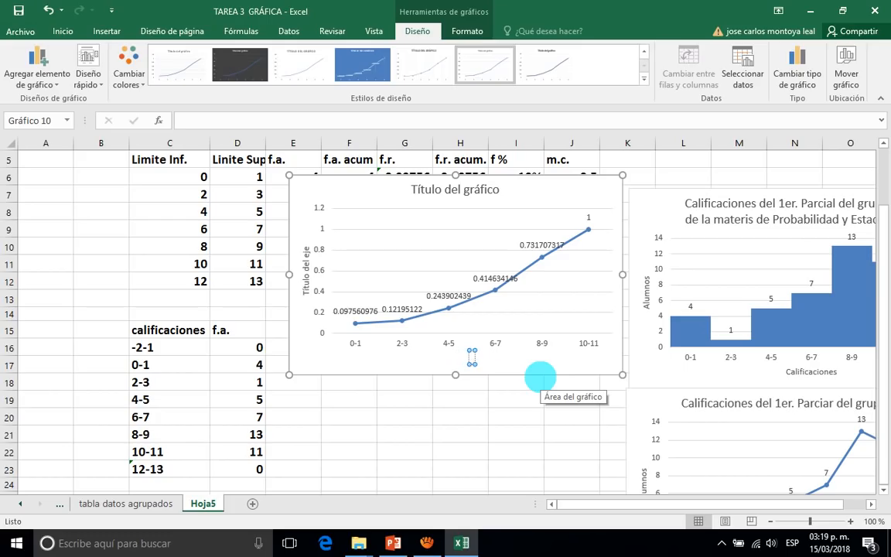
pyautogui.write('Calificaciones')
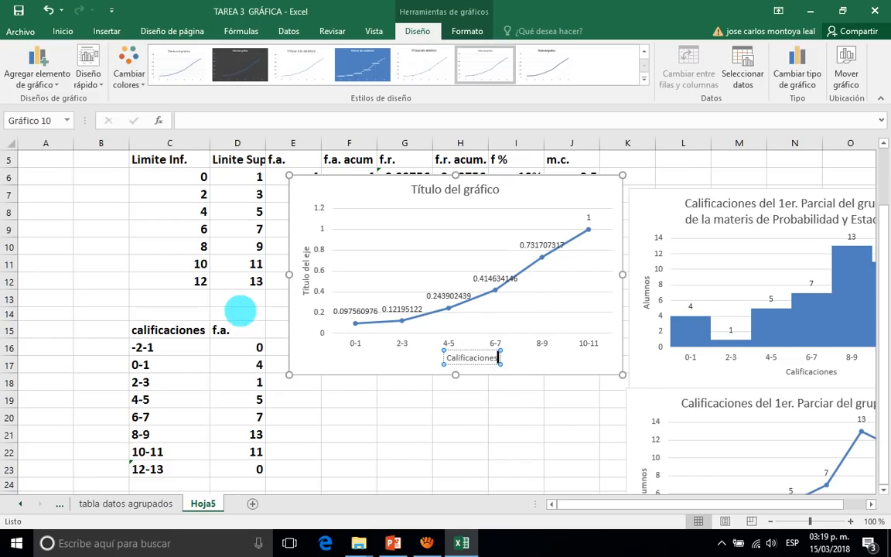
# Shift the cumulative chart slightly down and to the right, and replace its vertical axis title with "Frec Relatica acumulada".
pyautogui.click(305, 289)
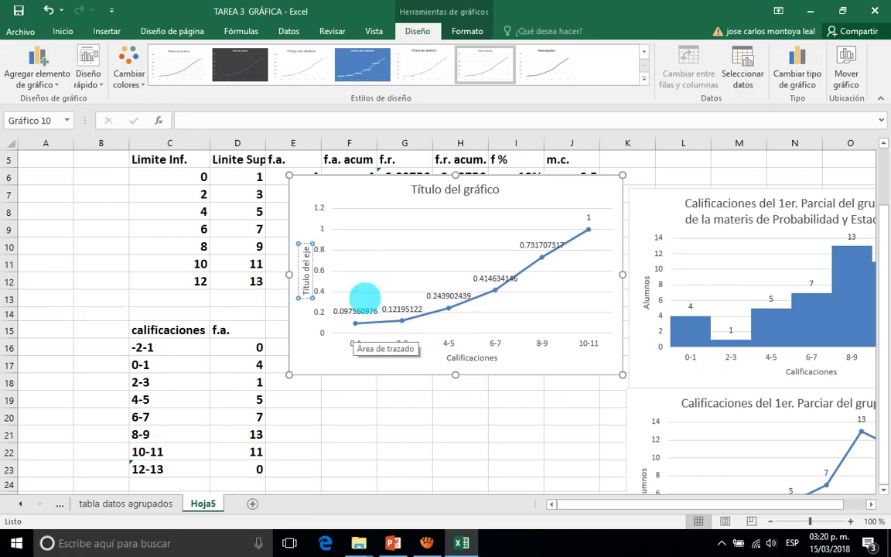
pyautogui.moveTo(372, 193); pyautogui.dragTo(394, 209)
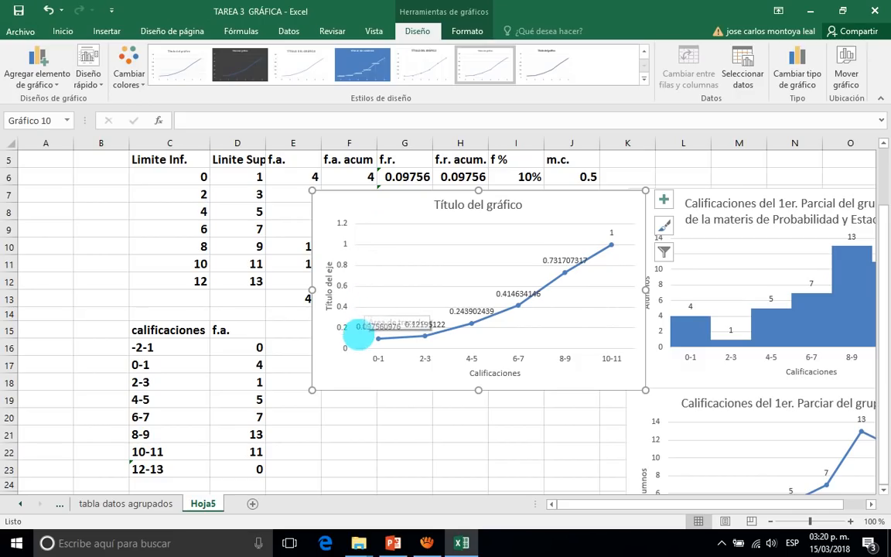
pyautogui.click(325, 305)
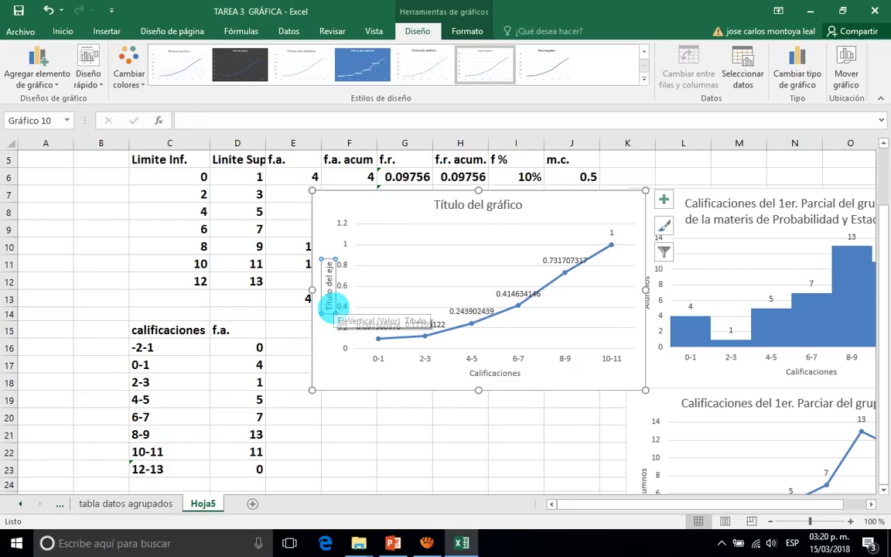
pyautogui.click(328, 305)
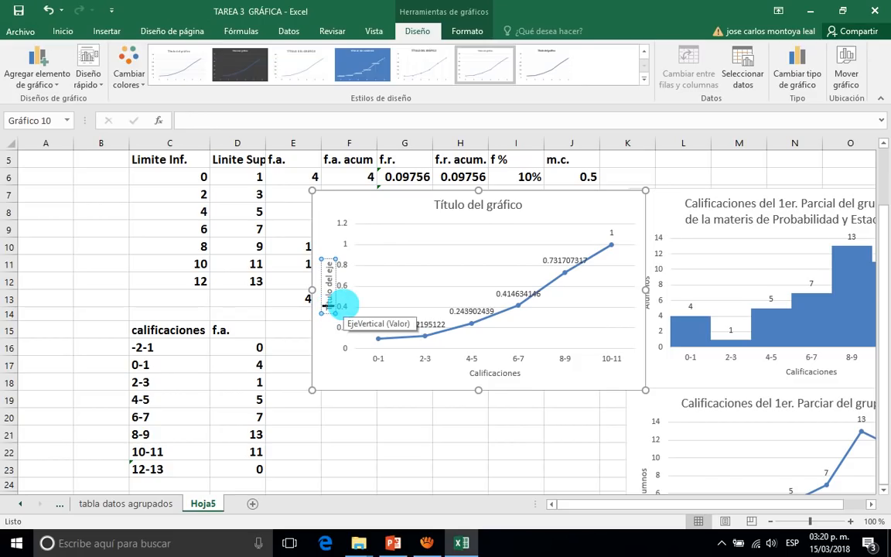
pyautogui.press('BackSpace')
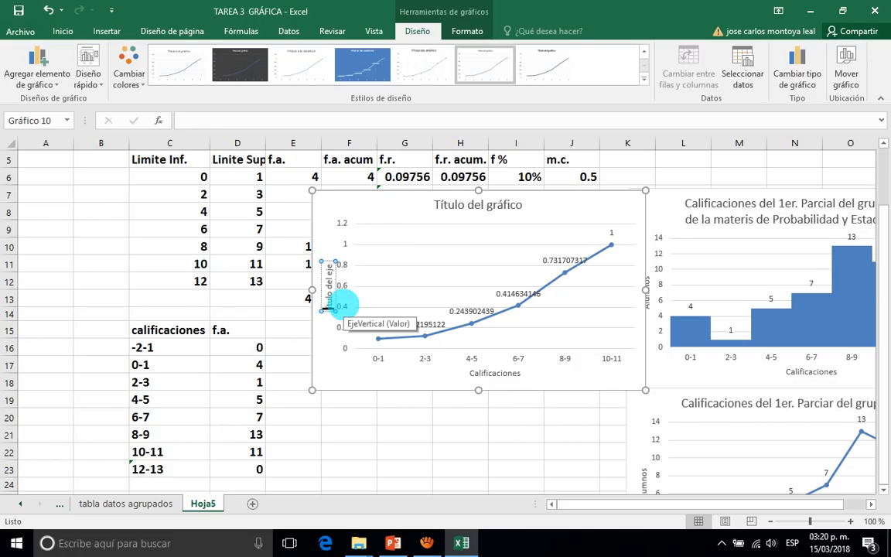
pyautogui.press('Delete')
pyautogui.press('Delete')
pyautogui.press('Delete')
pyautogui.press('Delete')
pyautogui.press('Delete')
pyautogui.press('Delete')
pyautogui.press('Delete')
pyautogui.press('Delete')
pyautogui.press('Delete')
pyautogui.press('Delete')
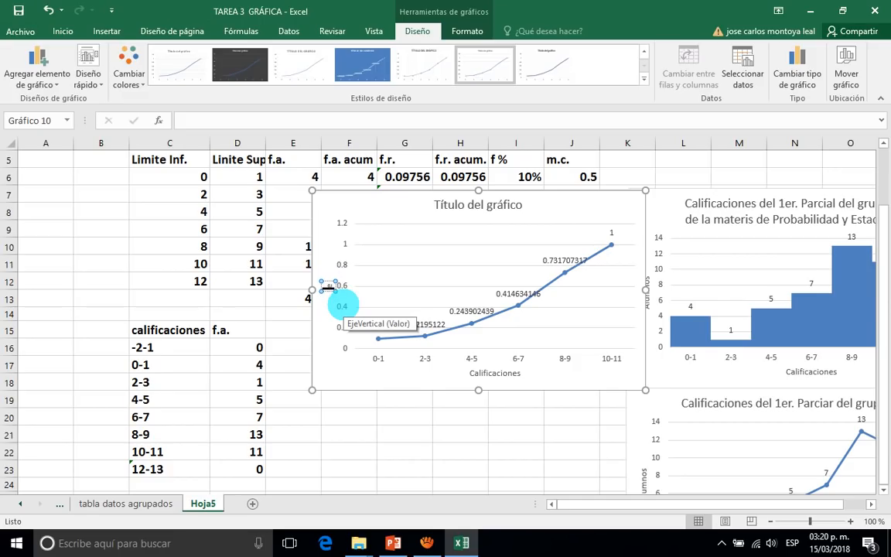
pyautogui.write('Frec Re')
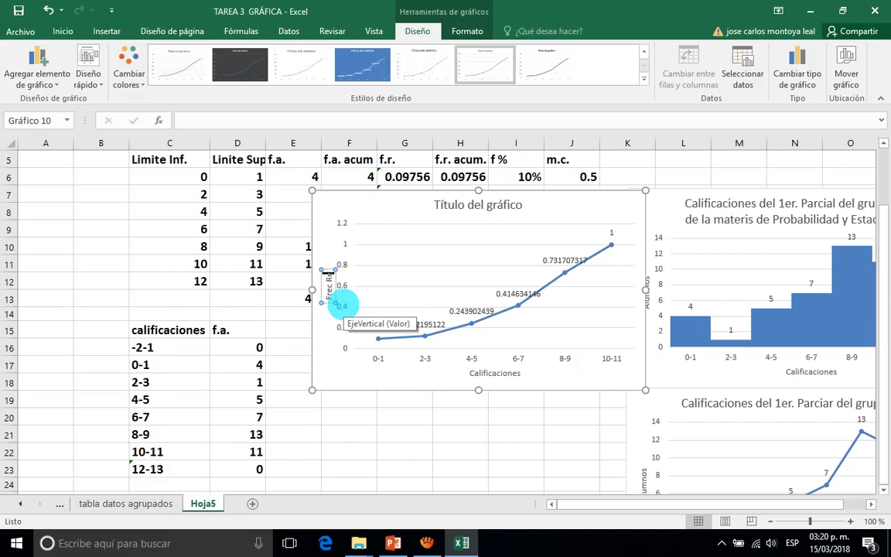
pyautogui.write('lativa')
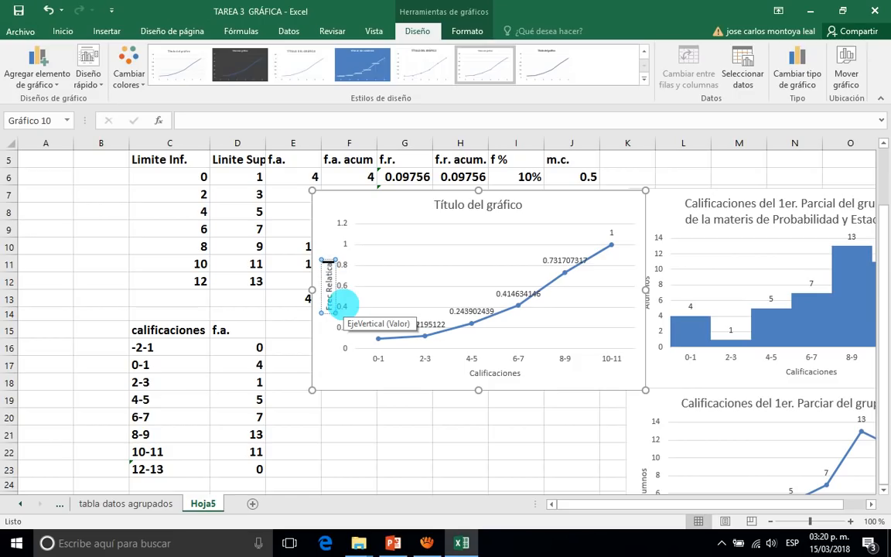
pyautogui.write(' acumu')
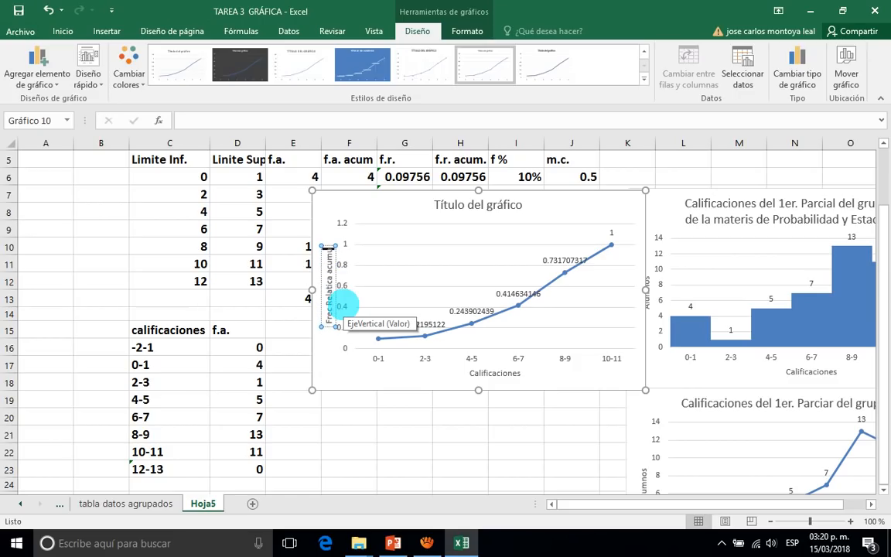
pyautogui.write('lad')
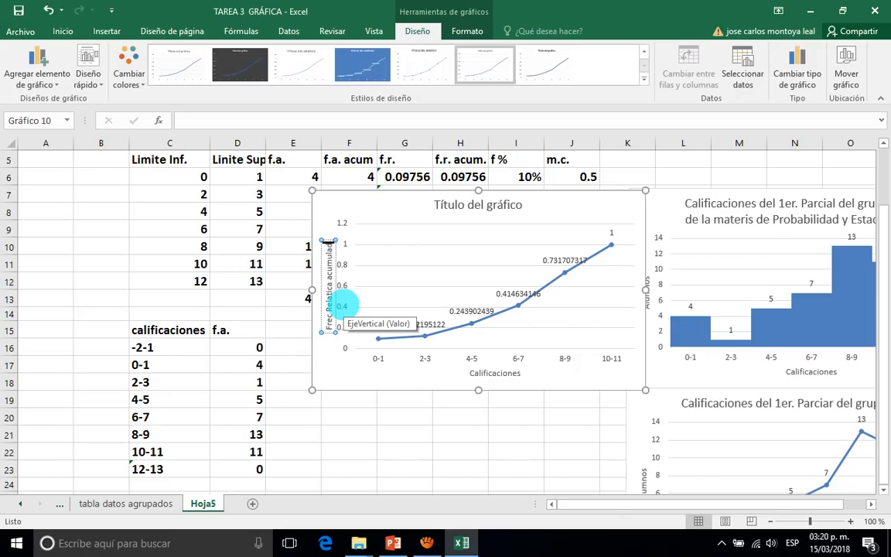
pyautogui.write('a')
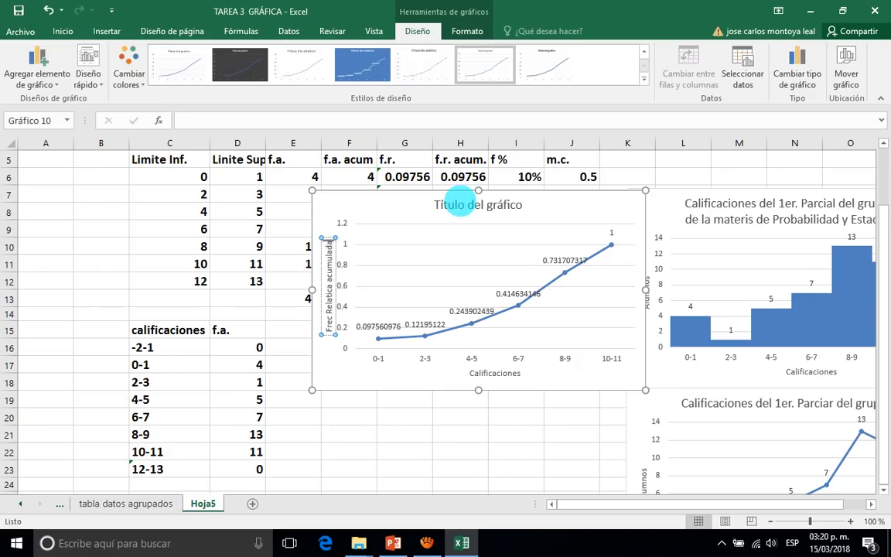
# Replace the cumulative chart's title with "Ojiva de frecuencias acumuladas del grupo 6G" and deselect the chart.
pyautogui.click(462, 203)
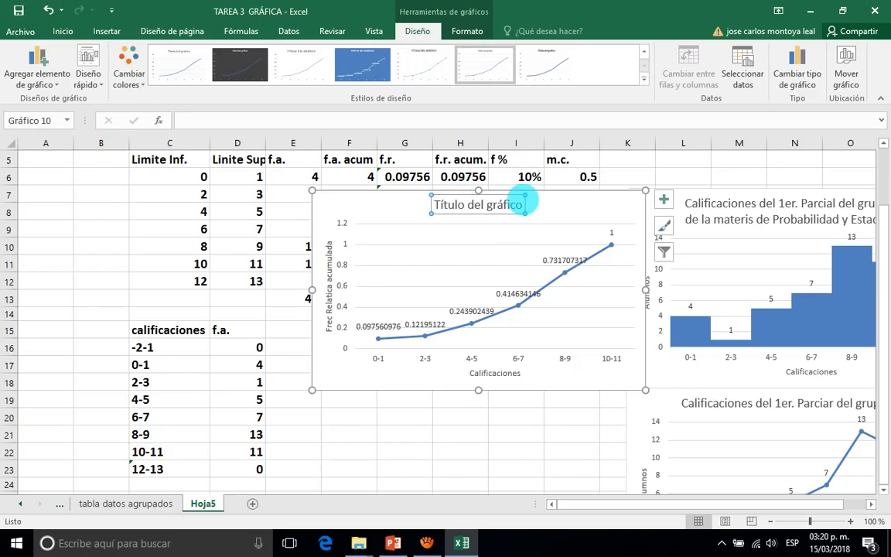
pyautogui.click(524, 205)
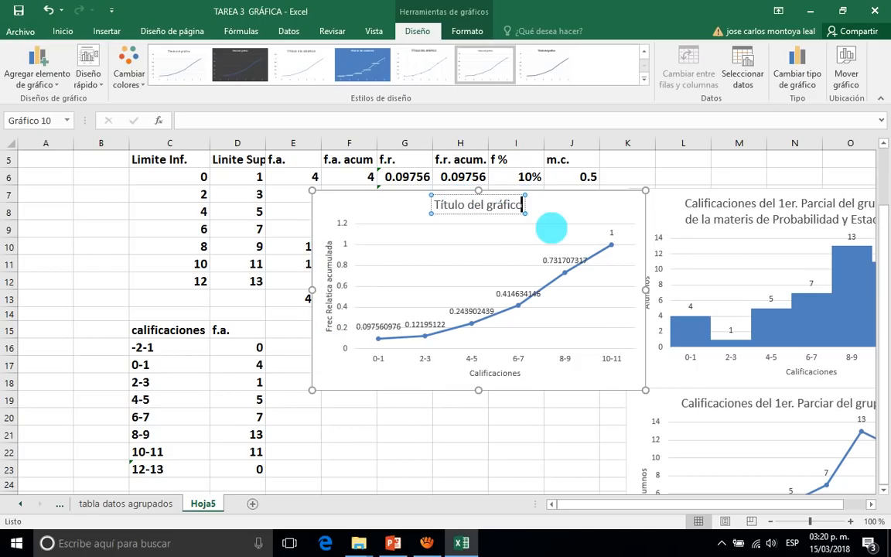
pyautogui.press('BackSpace')
pyautogui.press('BackSpace')
pyautogui.press('BackSpace')
pyautogui.press('BackSpace')
pyautogui.press('BackSpace')
pyautogui.press('BackSpace')
pyautogui.press('BackSpace')
pyautogui.press('BackSpace')
pyautogui.press('BackSpace')
pyautogui.press('BackSpace')
pyautogui.press('BackSpace')
pyautogui.press('BackSpace')
pyautogui.press('BackSpace')
pyautogui.press('BackSpace')
pyautogui.press('BackSpace')
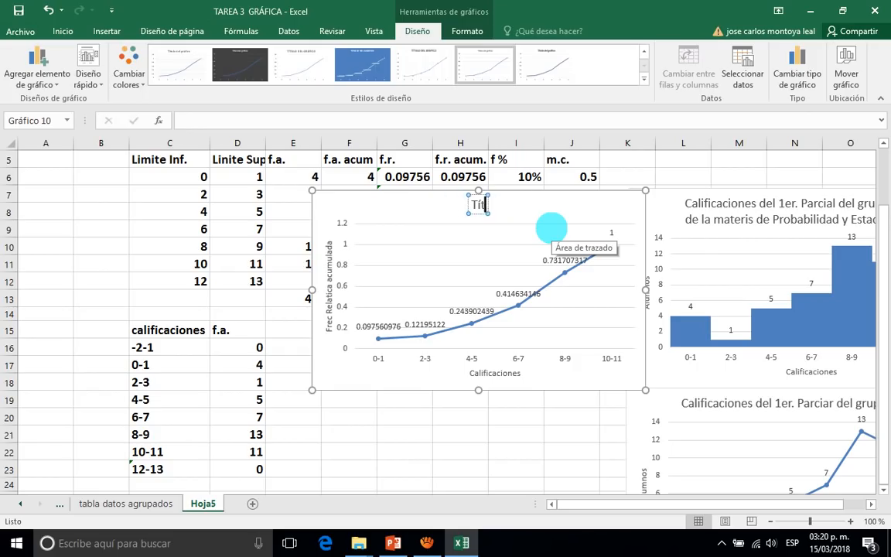
pyautogui.press('BackSpace')
pyautogui.press('BackSpace')
pyautogui.write('Ojiva de f')
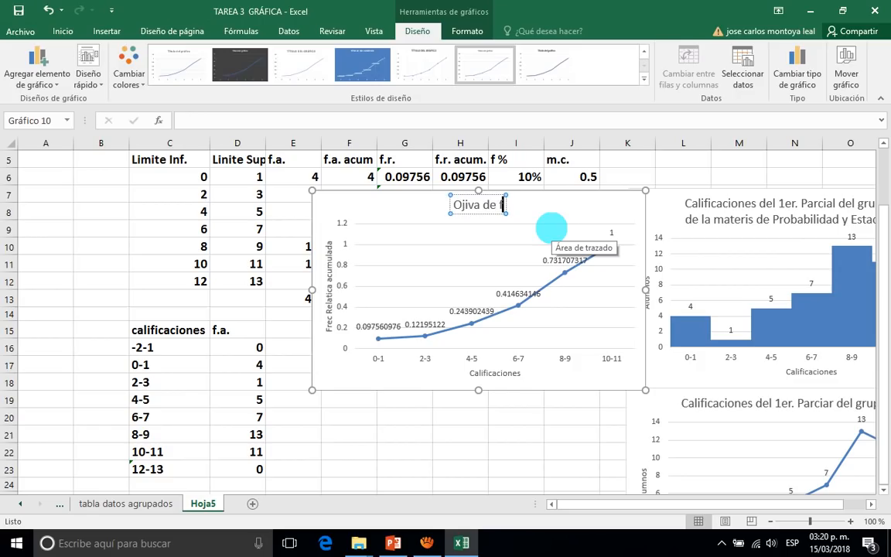
pyautogui.write('recuencia')
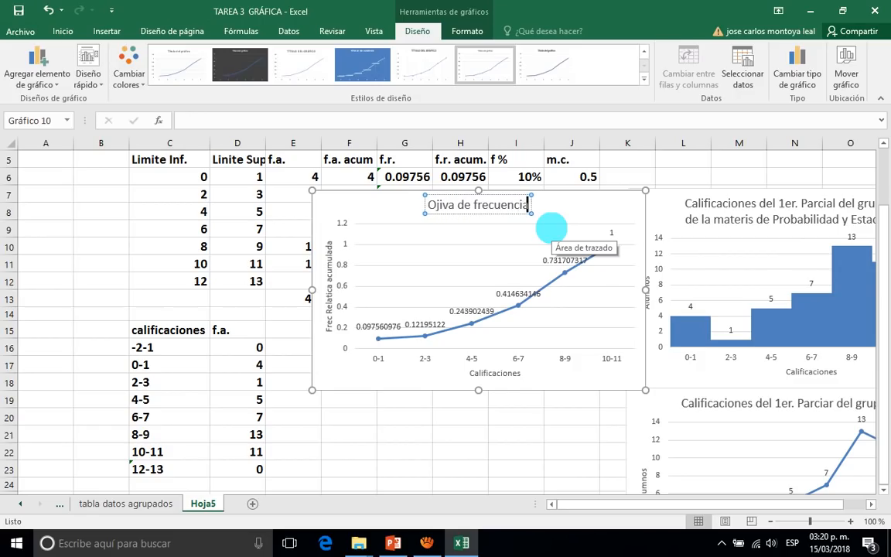
pyautogui.write('s acumu')
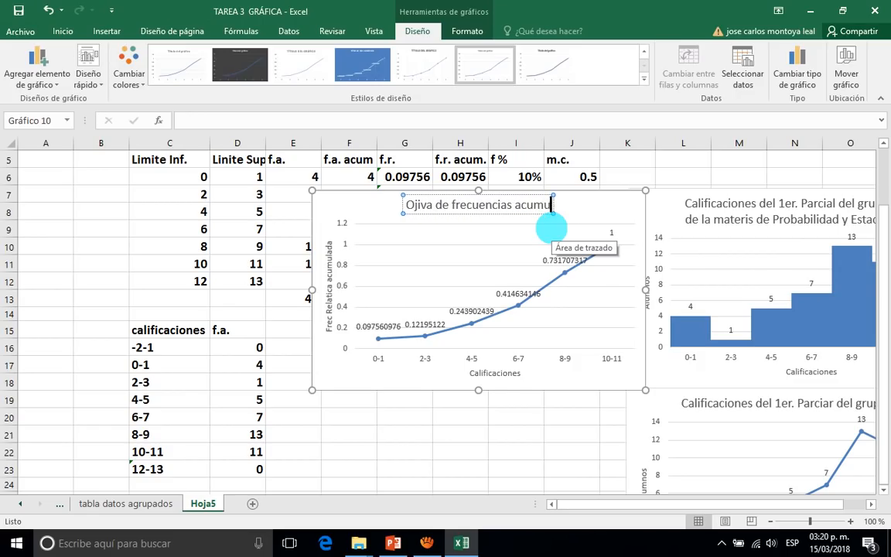
pyautogui.write('ladas del')
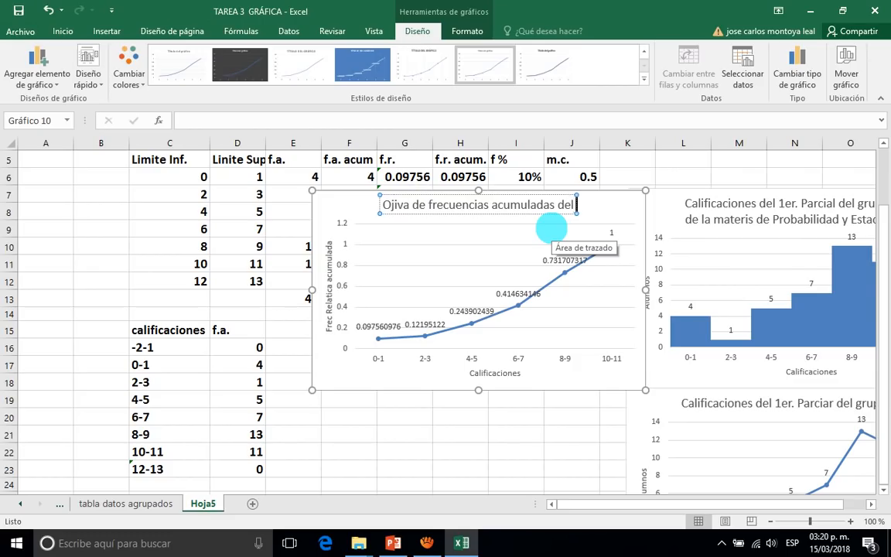
pyautogui.write(' grupo')
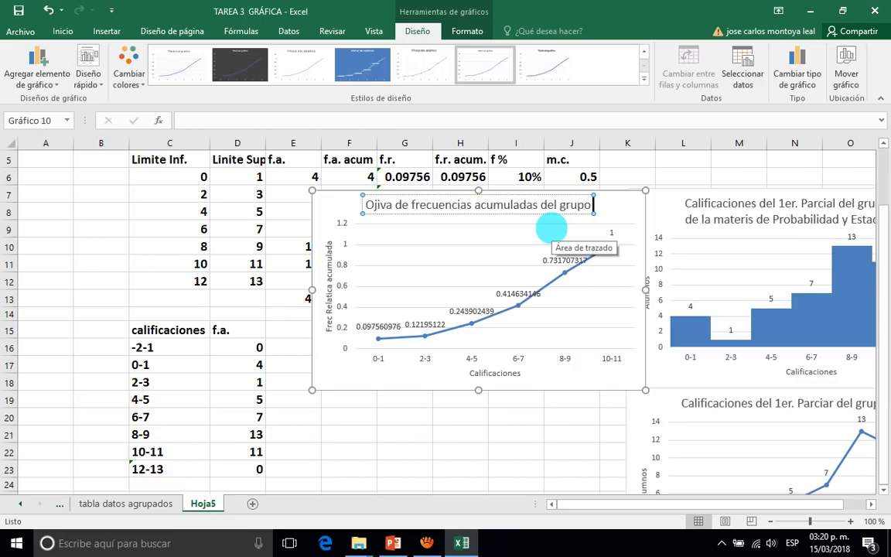
pyautogui.write(' 6G')
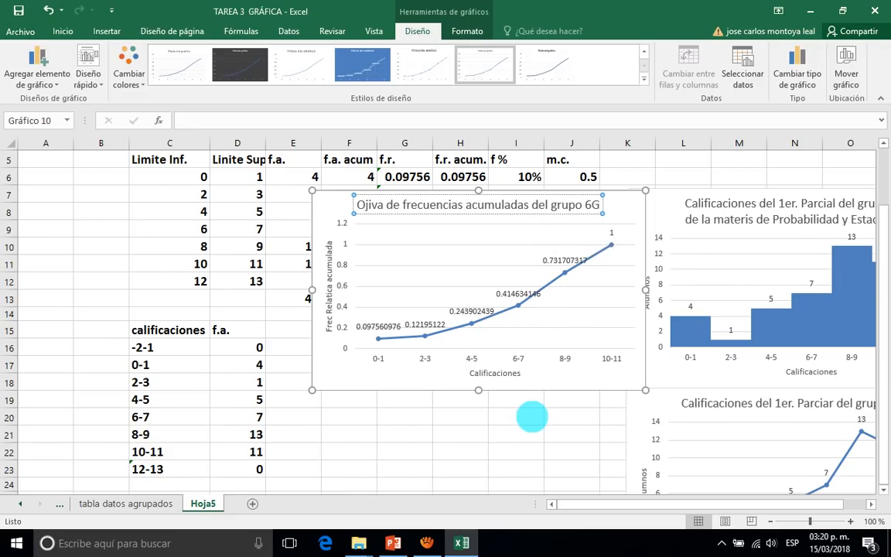
pyautogui.click(532, 415)
# Move the cumulative frequency chart directly below the frequency polygon, starting around row 32, and deselect it.
pyautogui.scroll(-1, 500, 415)
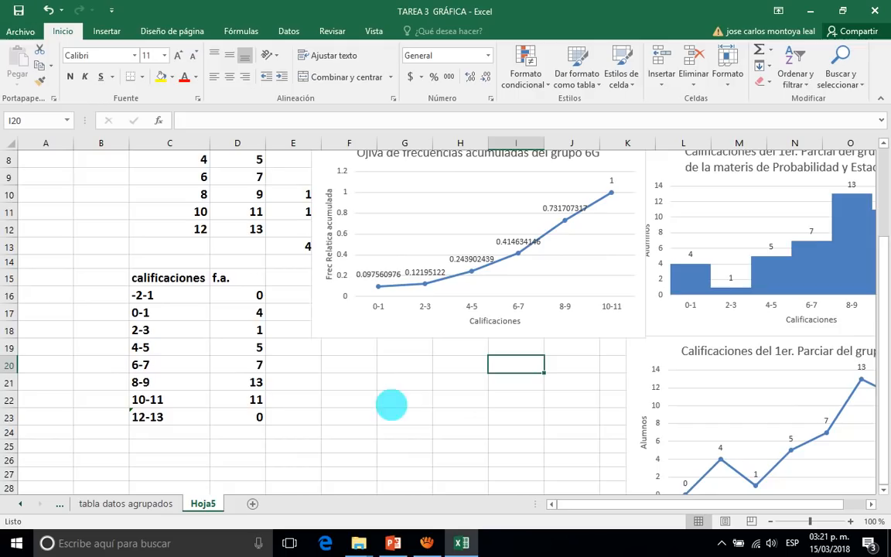
pyautogui.scroll(-1, 397, 394)
pyautogui.scroll(1, 400, 395)
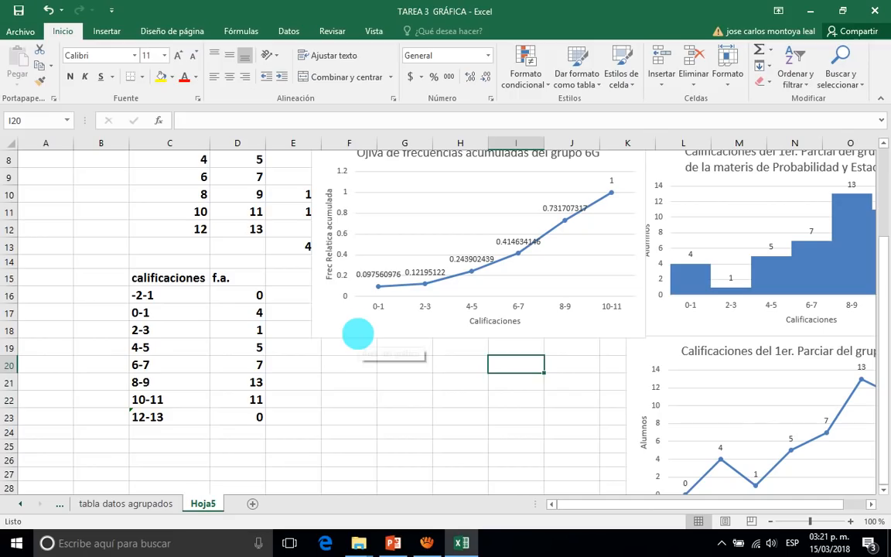
pyautogui.click(360, 329)
pyautogui.moveTo(360, 329); pyautogui.dragTo(676, 429)
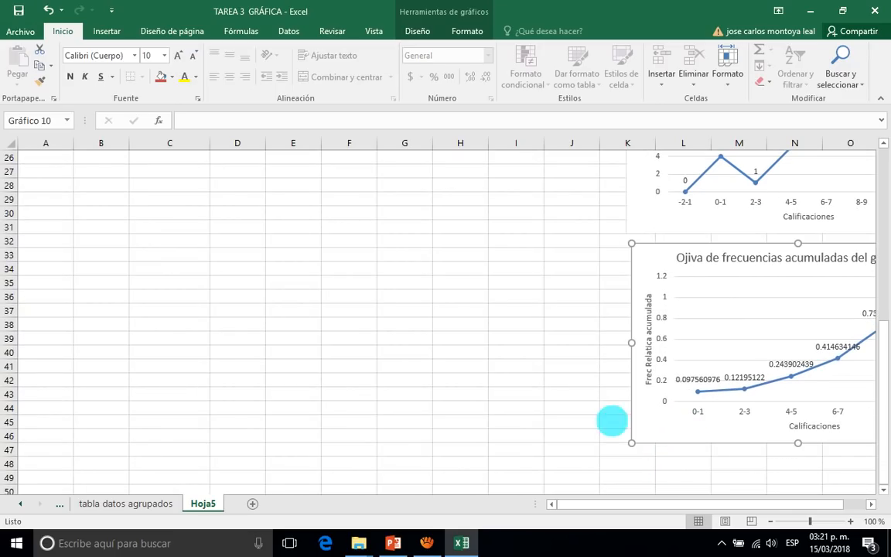
pyautogui.click(405, 334)
# Insert a 3D pie chart from the grade ranges and frequencies in C17:D22 and apply chart Style 7.
pyautogui.scroll(5, 406, 333)
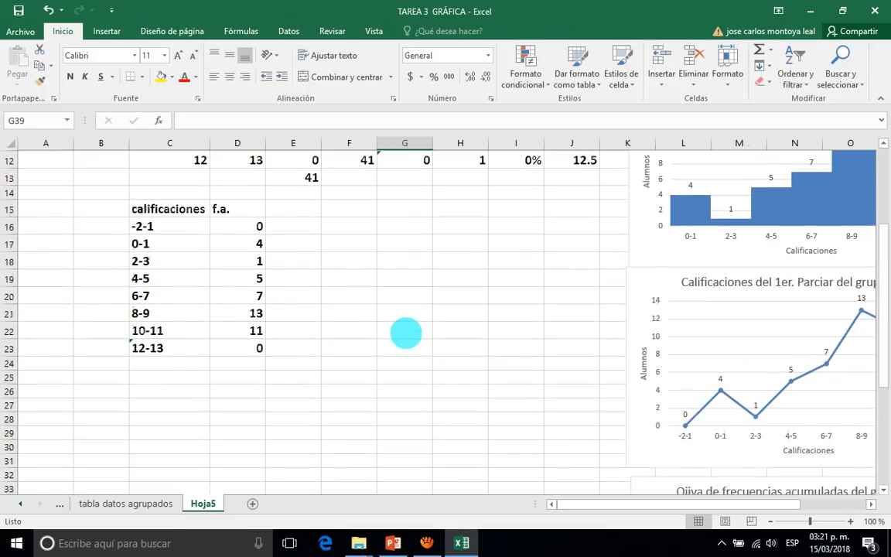
pyautogui.scroll(2, 407, 333)
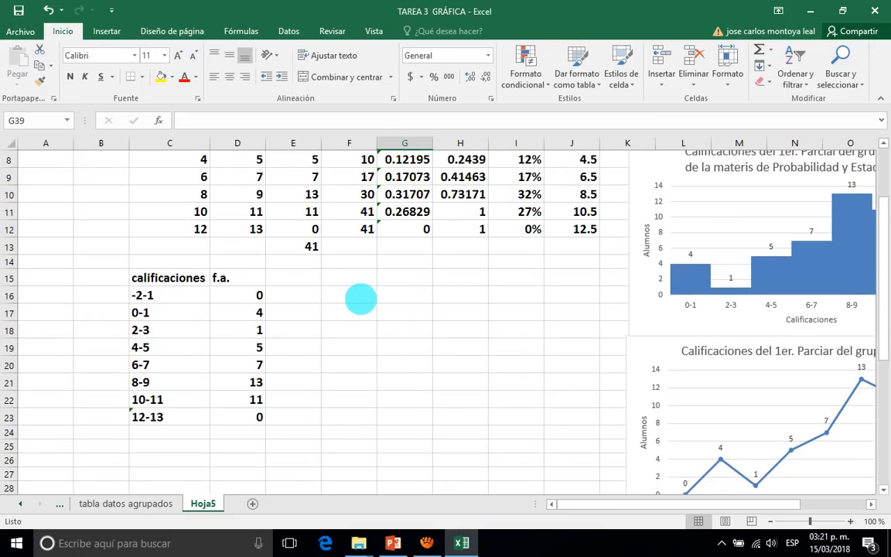
pyautogui.click(361, 299)
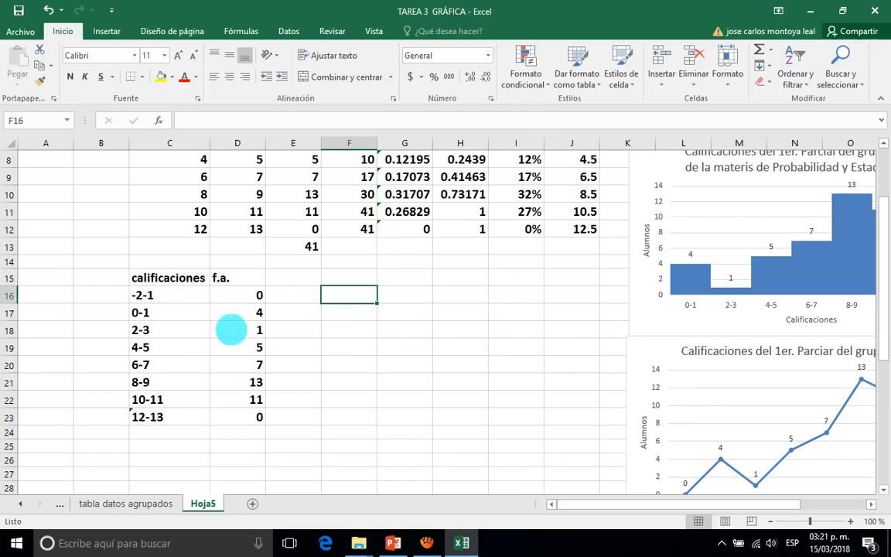
pyautogui.click(350, 312)
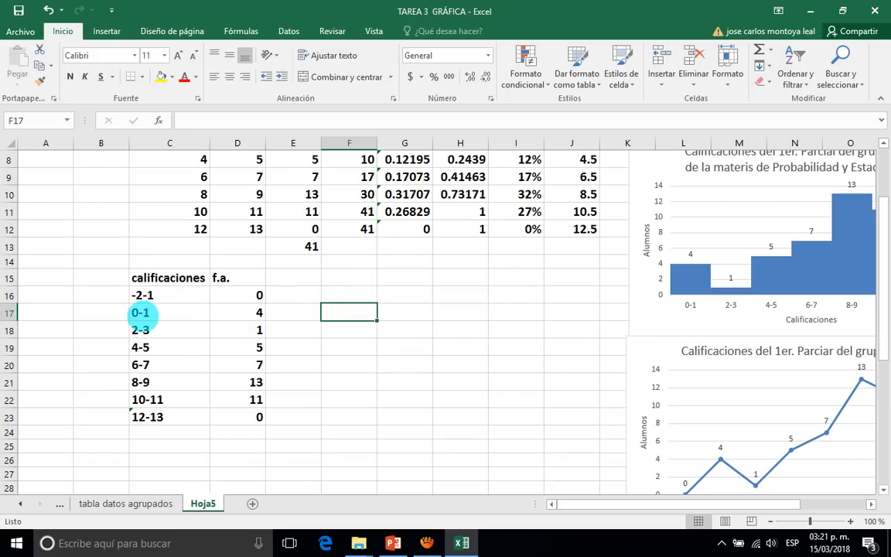
pyautogui.click(143, 313)
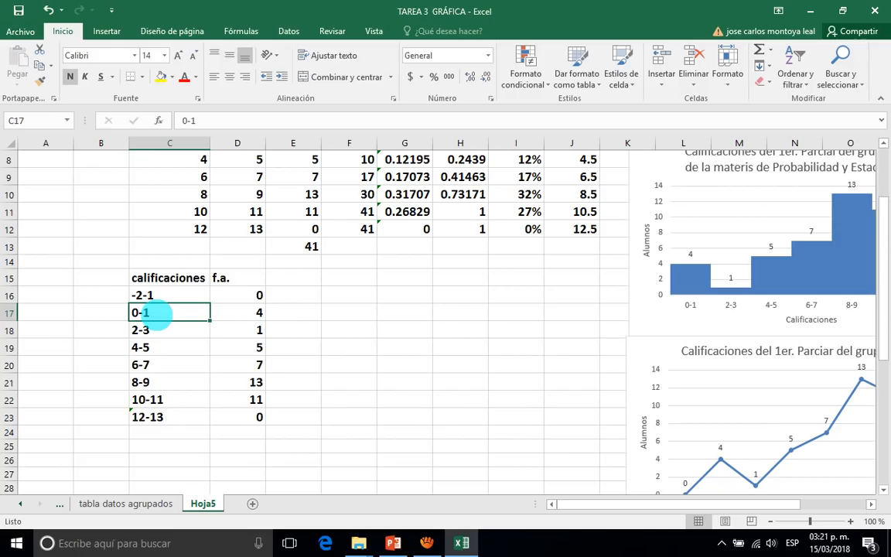
pyautogui.moveTo(157, 312); pyautogui.dragTo(248, 403)
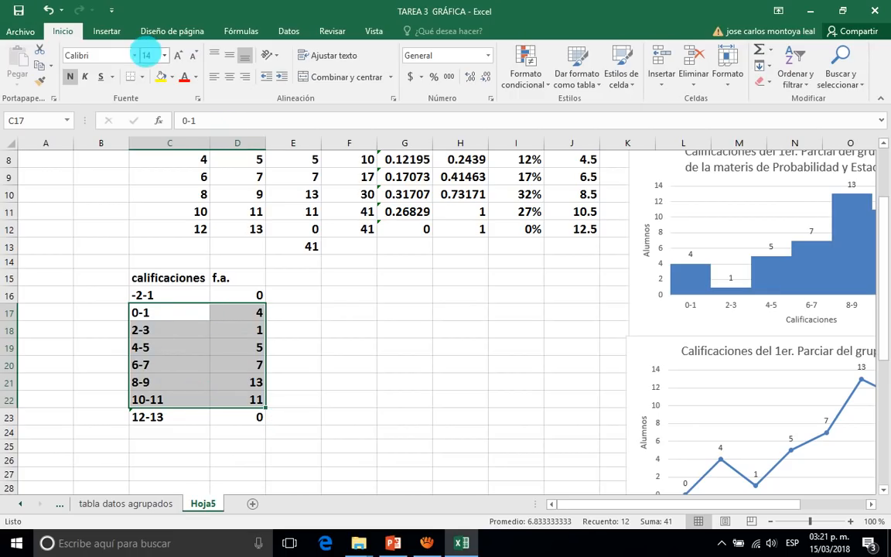
pyautogui.click(106, 31)
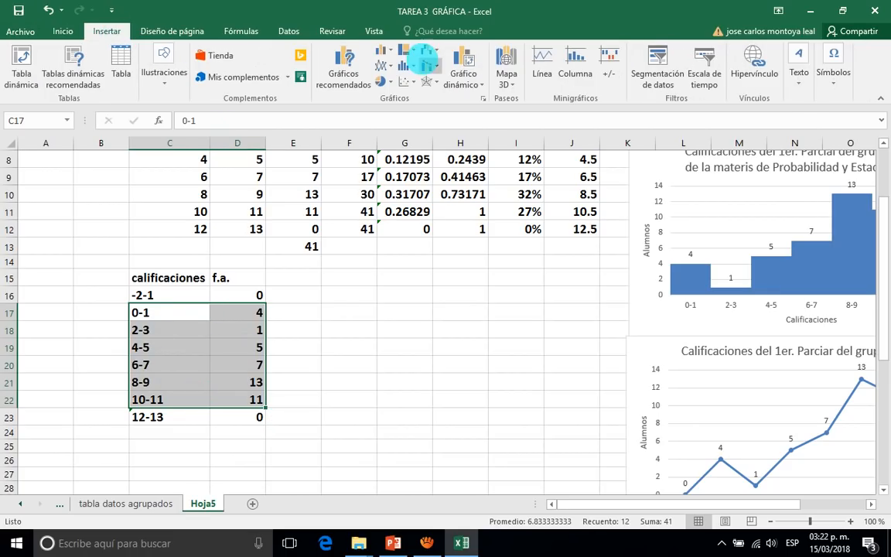
pyautogui.click(385, 82)
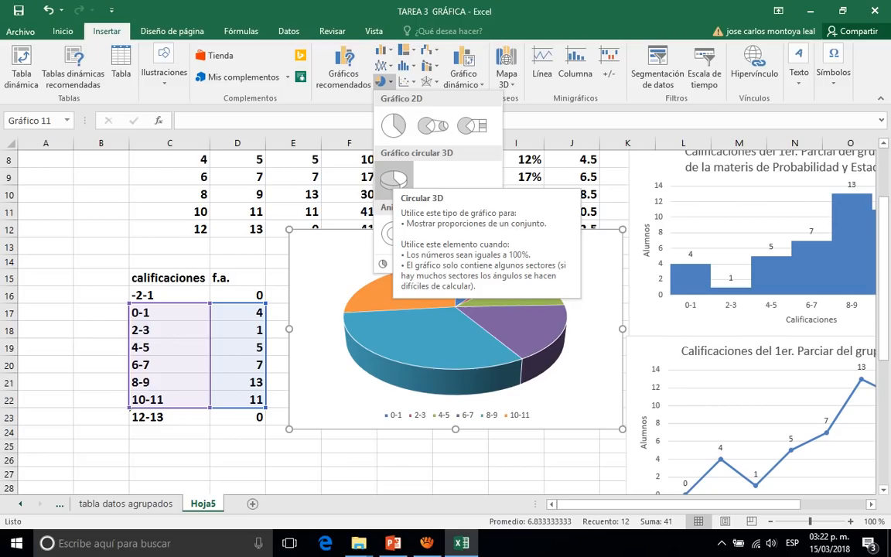
pyautogui.click(393, 178)
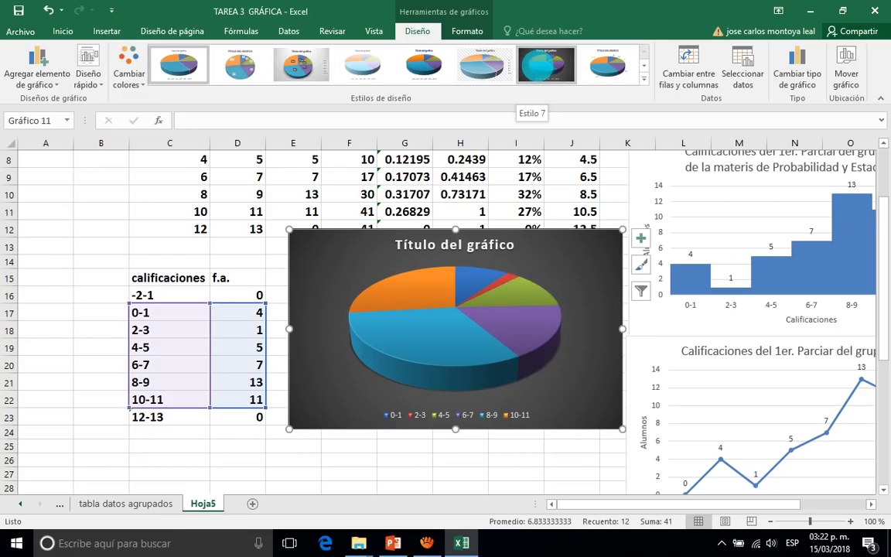
pyautogui.click(546, 65)
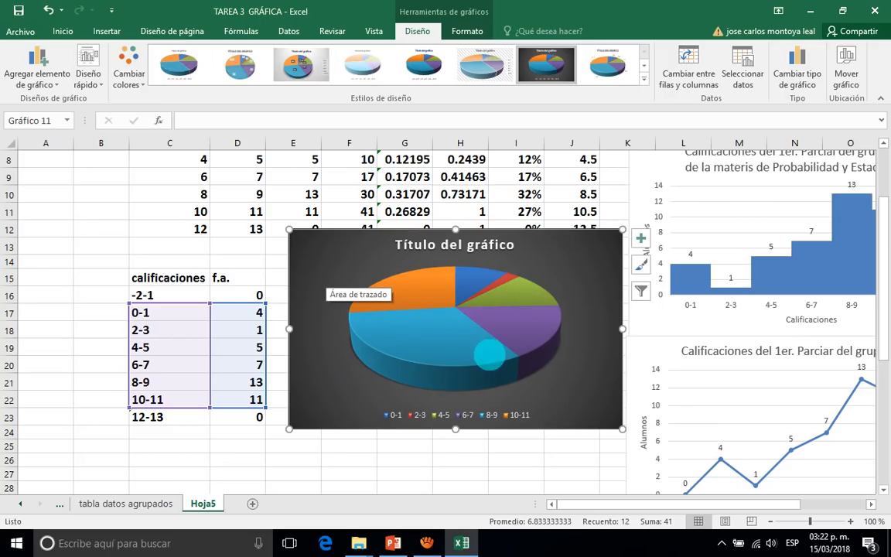
# Add data labels to the slices of the 3D pie chart.
pyautogui.moveTo(392, 304)
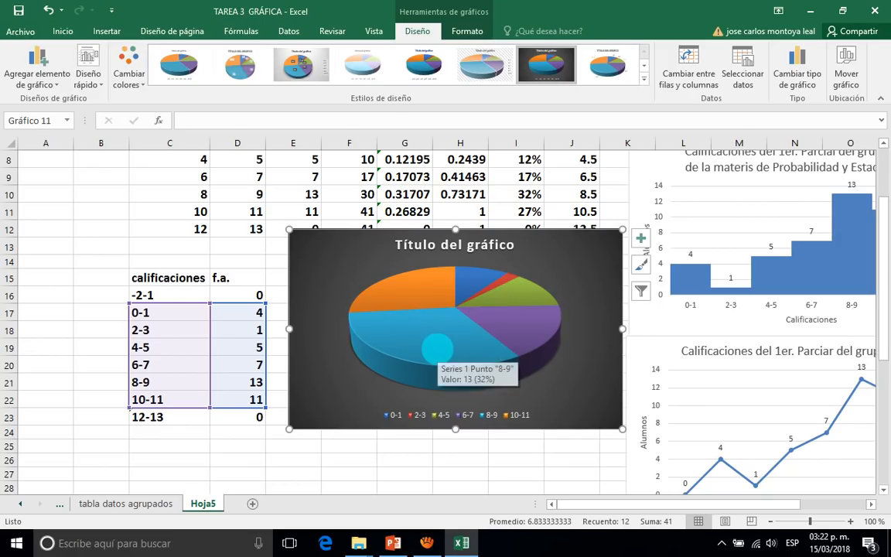
pyautogui.click(437, 349)
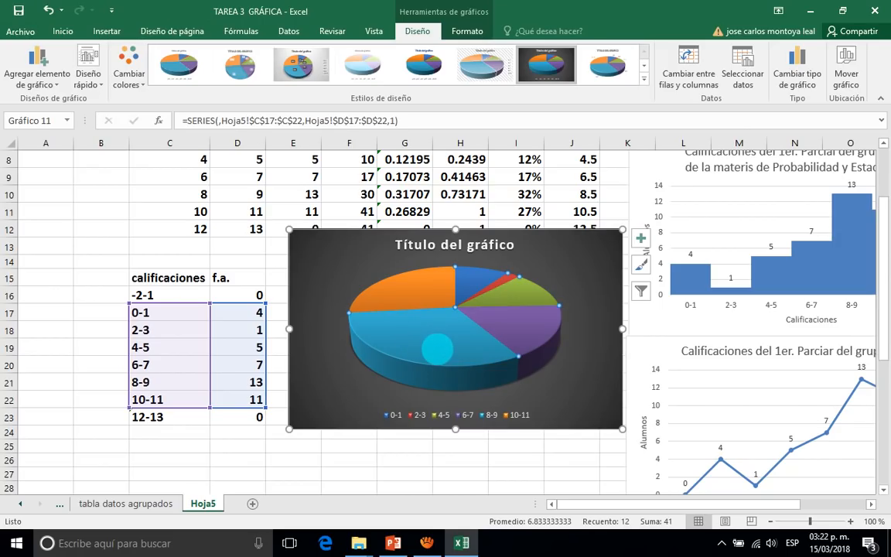
pyautogui.rightClick(437, 349)
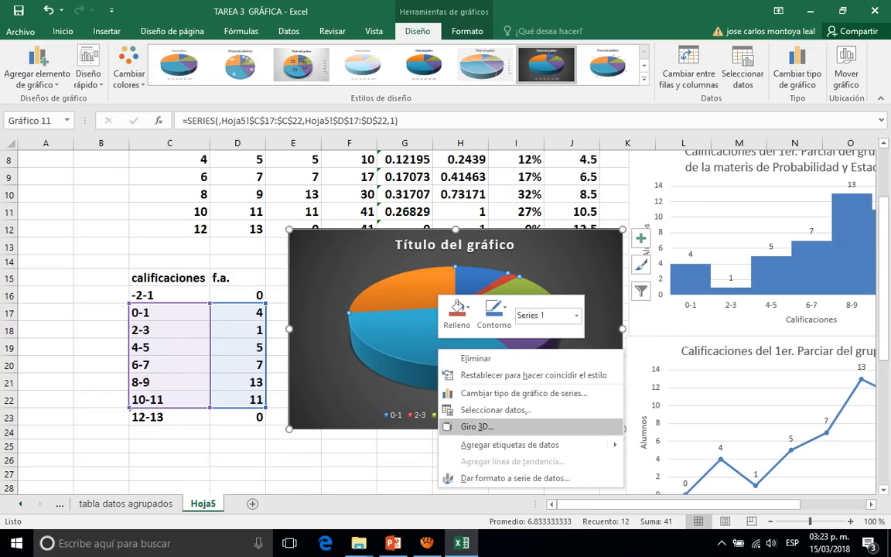
pyautogui.moveTo(510, 445)
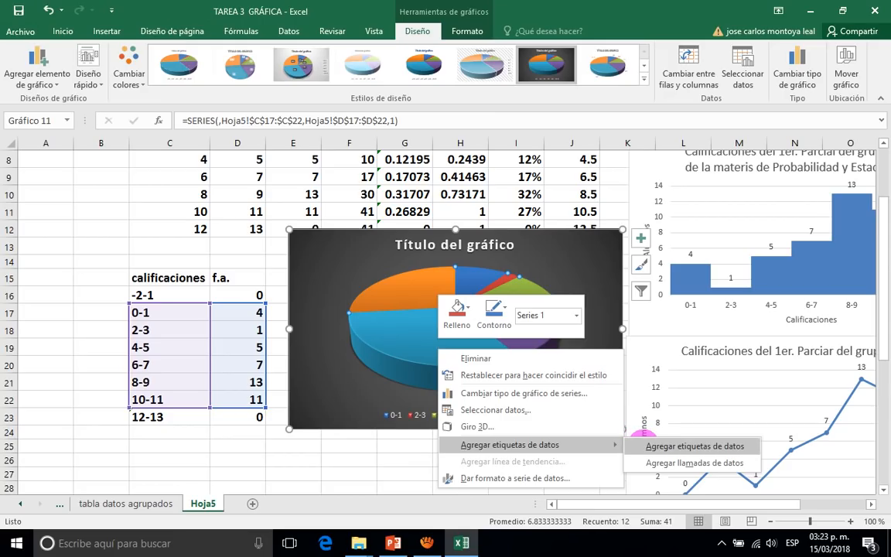
pyautogui.click(642, 444)
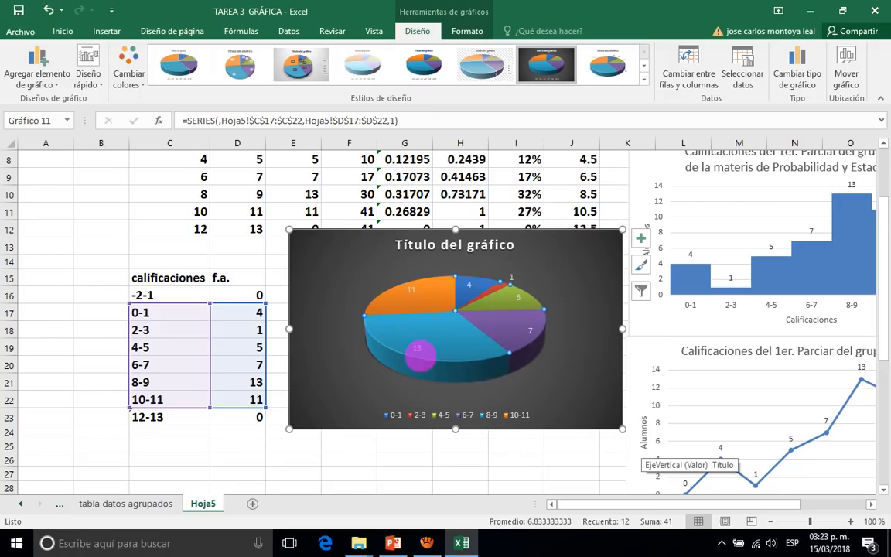
# Format the pie chart's data labels to also include the percentage and the category name.
pyautogui.moveTo(419, 354)
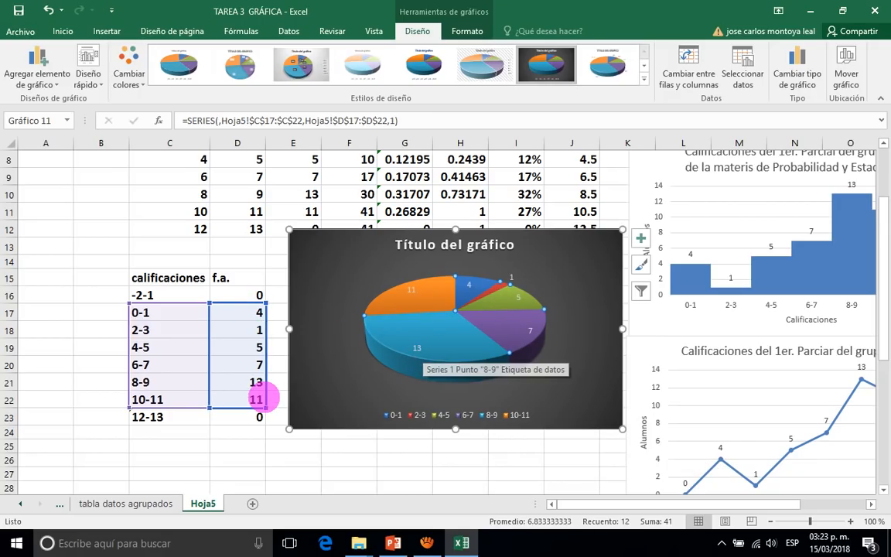
pyautogui.moveTo(462, 358)
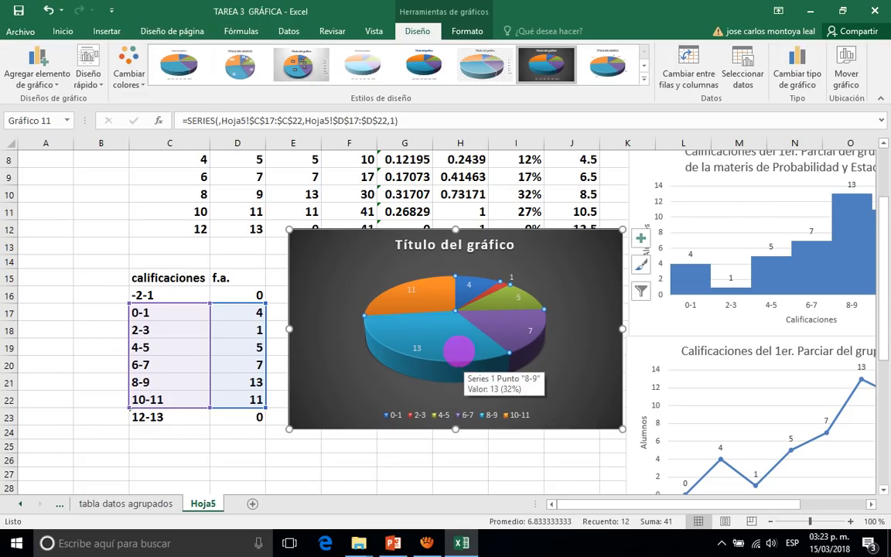
pyautogui.rightClick(458, 350)
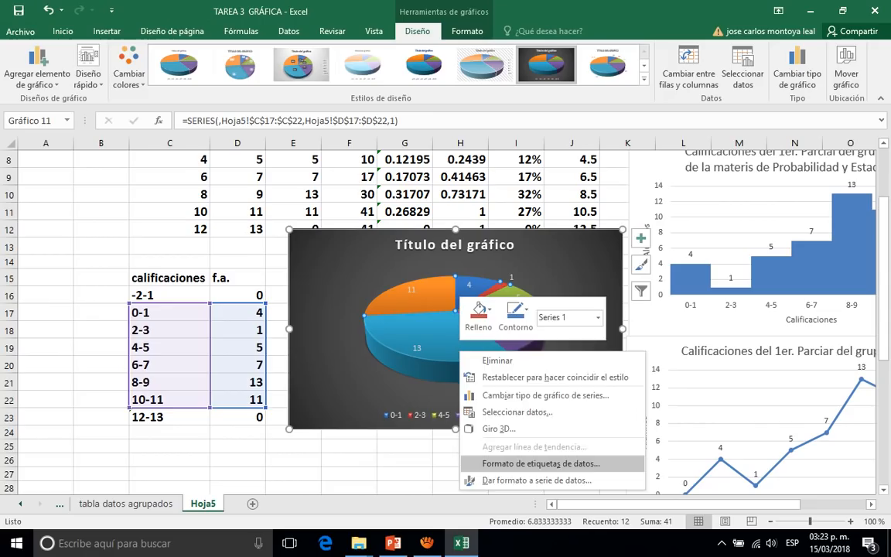
pyautogui.click(526, 464)
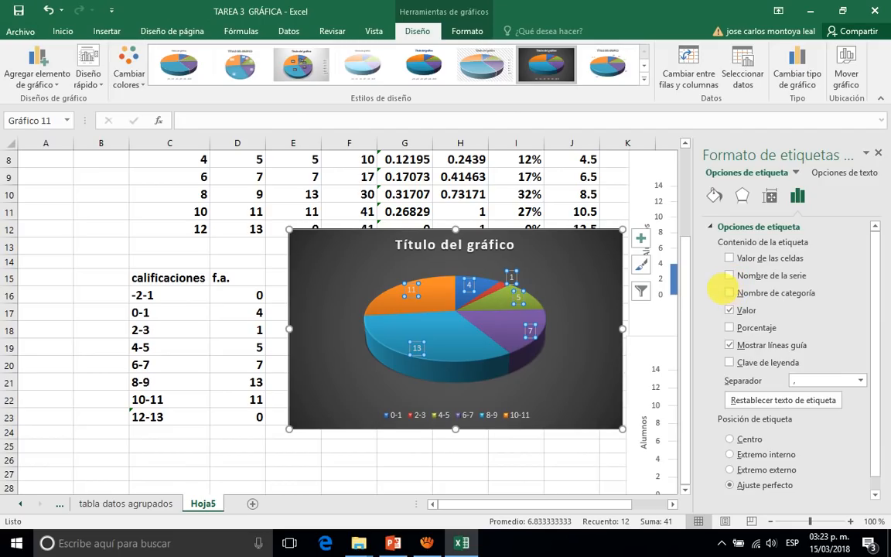
pyautogui.click(729, 327)
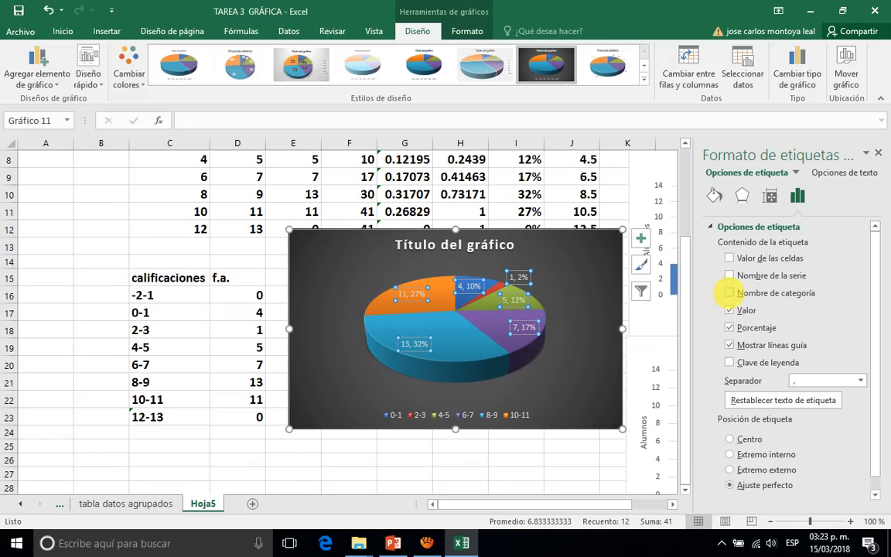
pyautogui.click(729, 293)
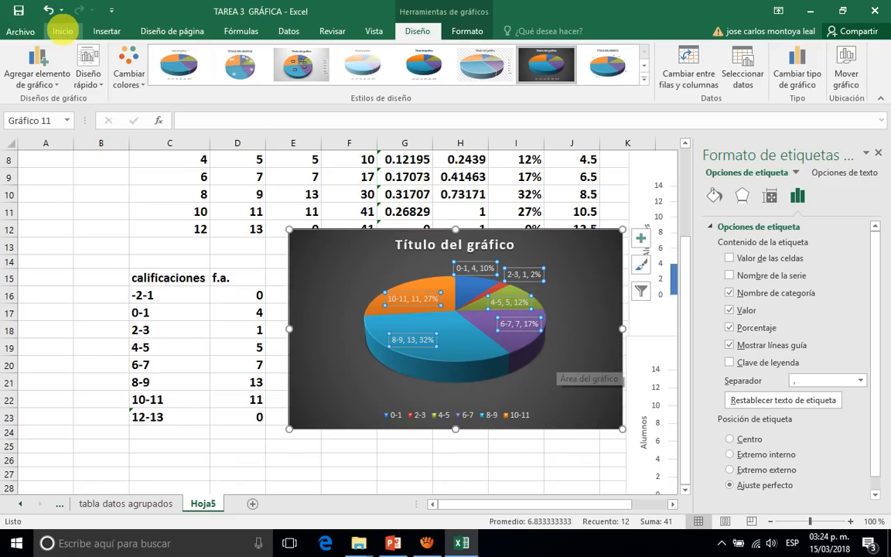
# Make the pie chart's data labels bold at font size 10.5 and position them at the outside end of the slices.
pyautogui.click(62, 31)
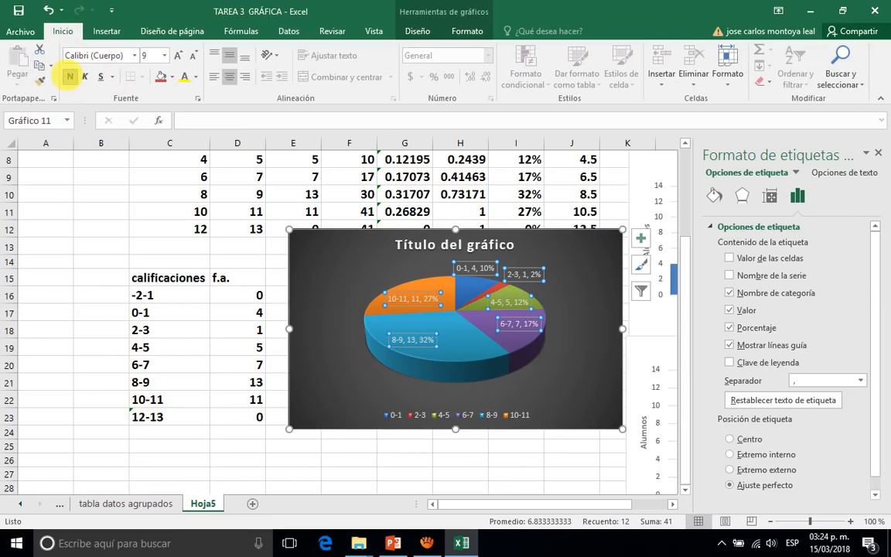
pyautogui.click(69, 76)
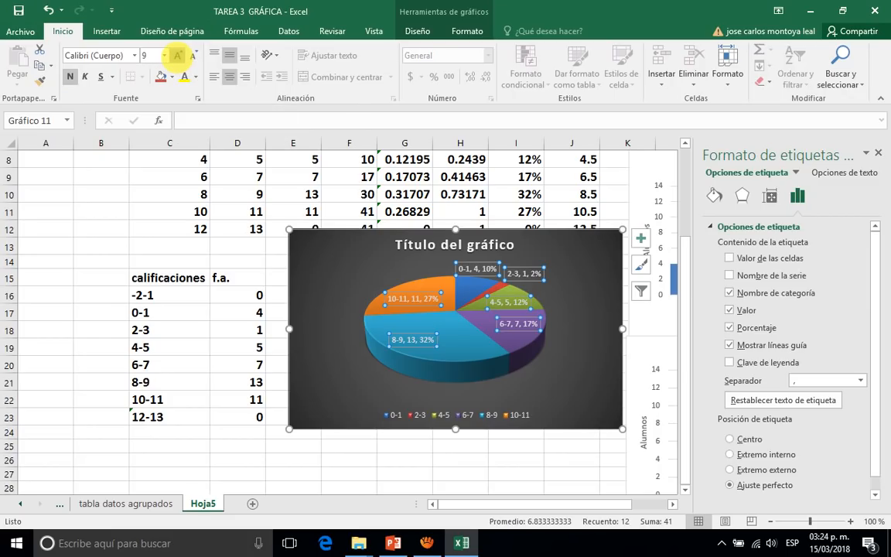
pyautogui.click(177, 56)
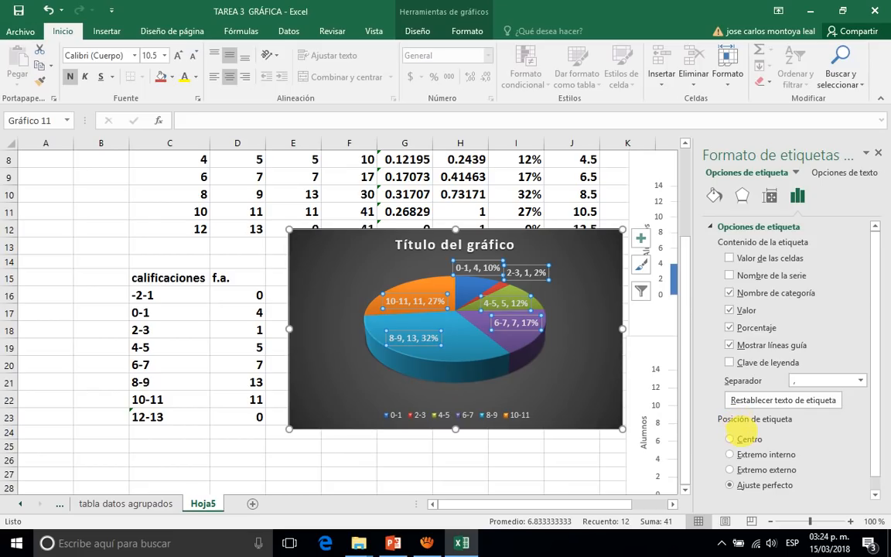
pyautogui.click(730, 469)
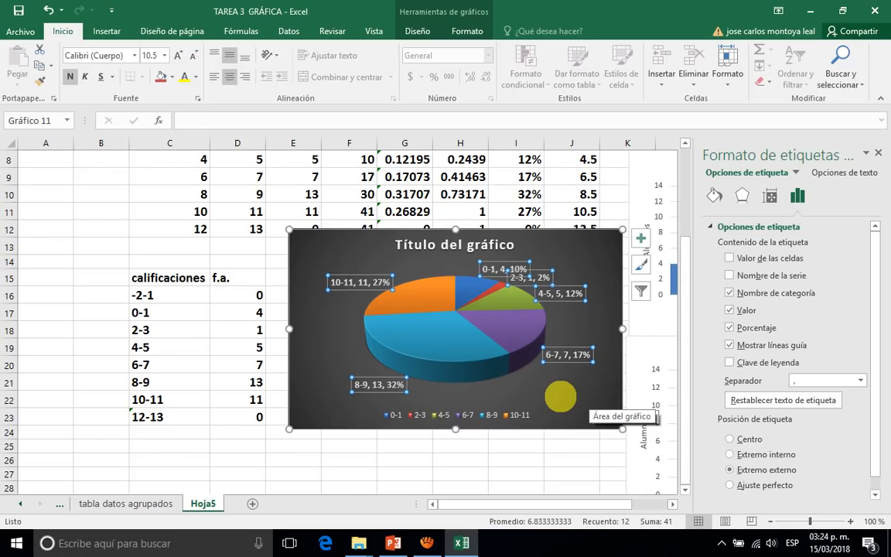
pyautogui.click(558, 394)
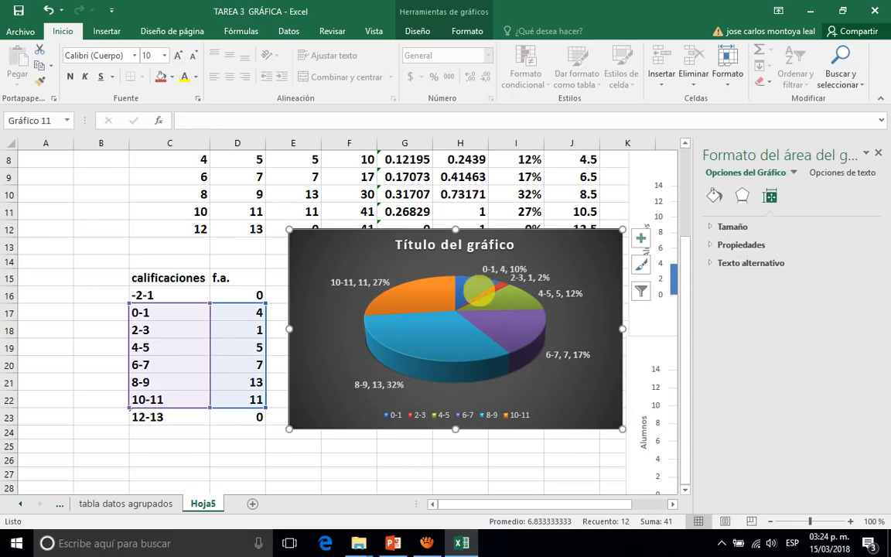
# Replace the pie chart's title with "Calificaciones del 1er. Parcial del grupo 6G".
pyautogui.click(457, 245)
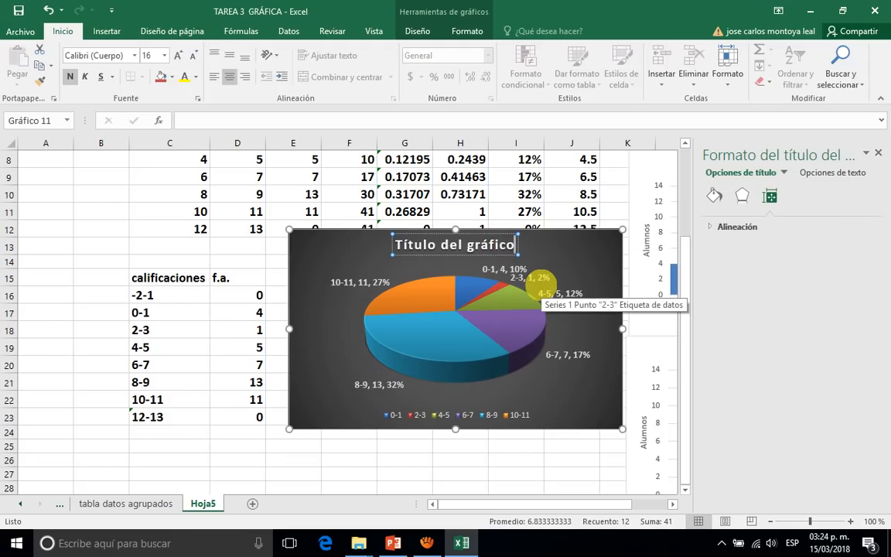
pyautogui.press('BackSpace')
pyautogui.press('BackSpace')
pyautogui.press('BackSpace')
pyautogui.press('BackSpace')
pyautogui.press('BackSpace')
pyautogui.press('BackSpace')
pyautogui.press('BackSpace')
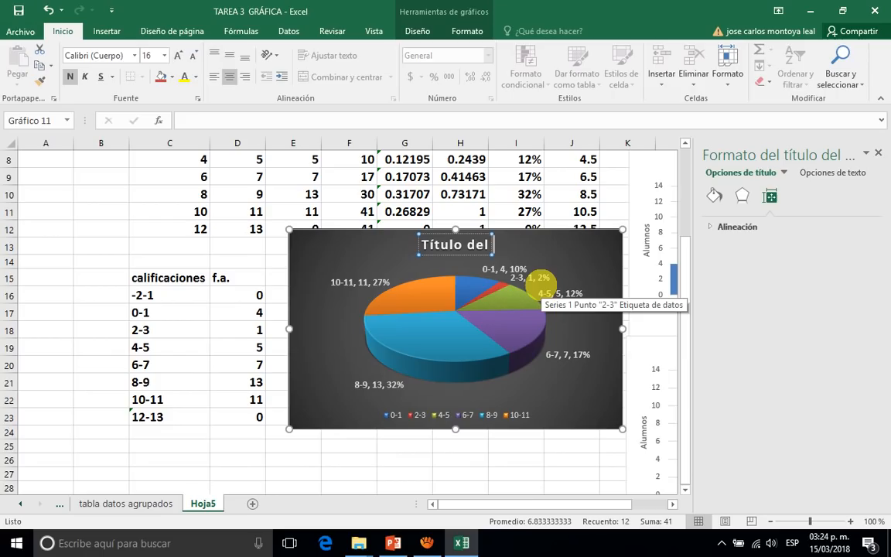
pyautogui.press('BackSpace')
pyautogui.press('BackSpace')
pyautogui.press('BackSpace')
pyautogui.press('BackSpace')
pyautogui.press('BackSpace')
pyautogui.press('BackSpace')
pyautogui.press('BackSpace')
pyautogui.press('BackSpace')
pyautogui.press('BackSpace')
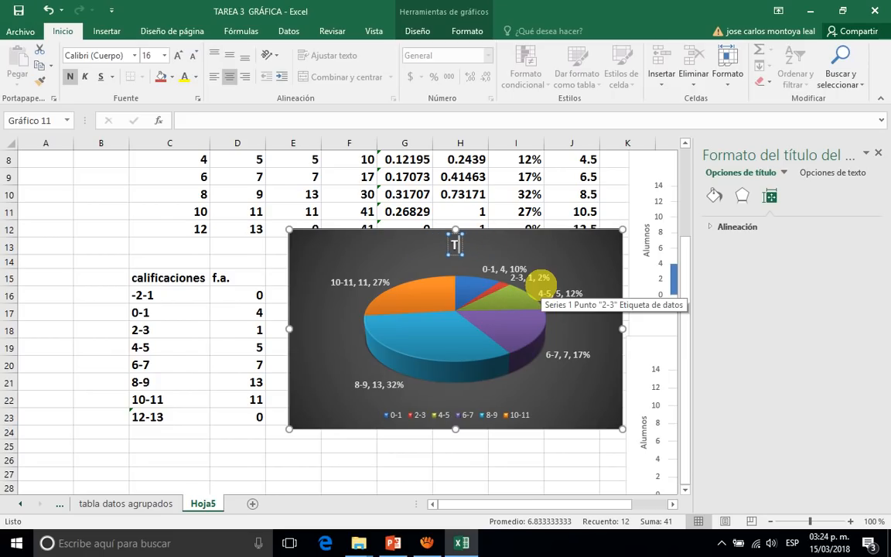
pyautogui.press('BackSpace')
pyautogui.write('Calificacio')
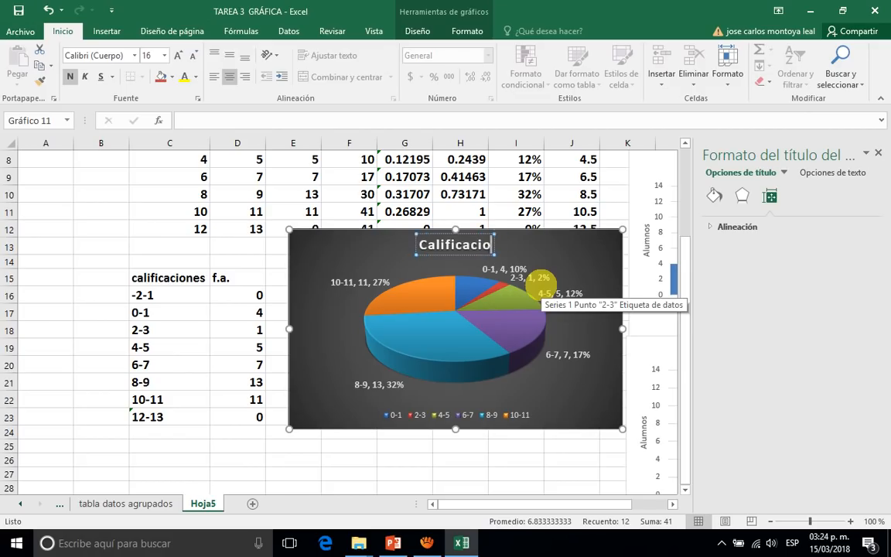
pyautogui.write('nes del 1')
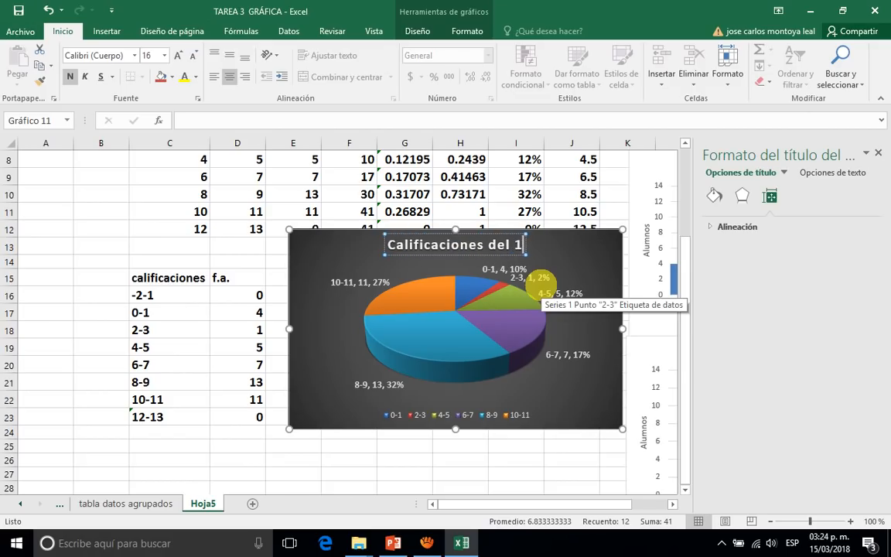
pyautogui.write('er. Pa')
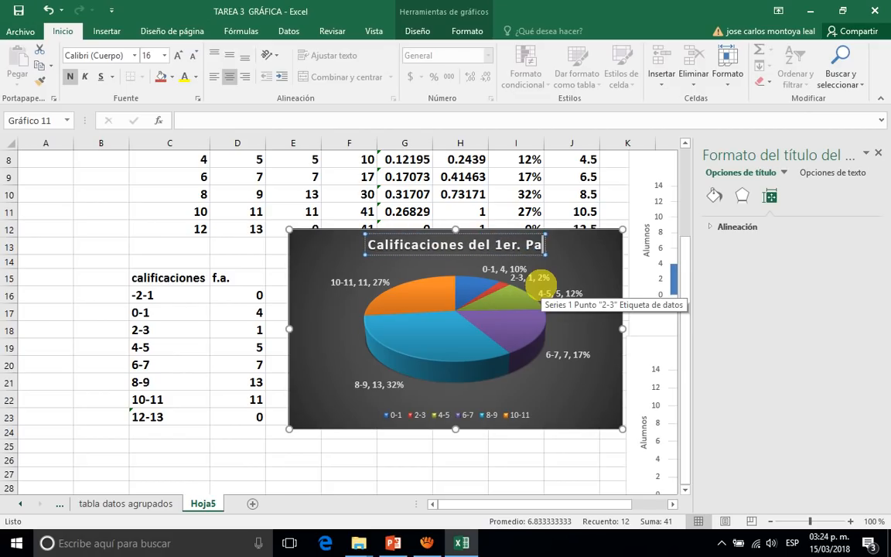
pyautogui.write('rcial del grupo ')
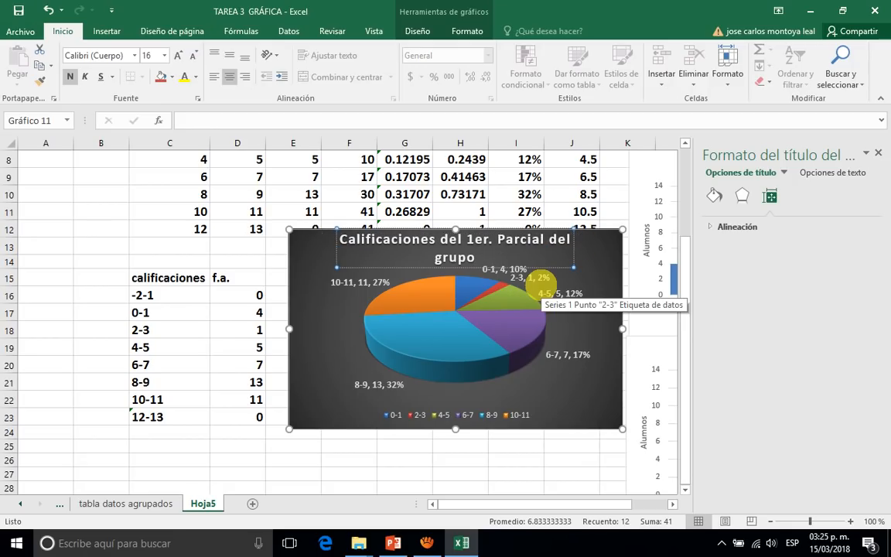
pyautogui.write('6')
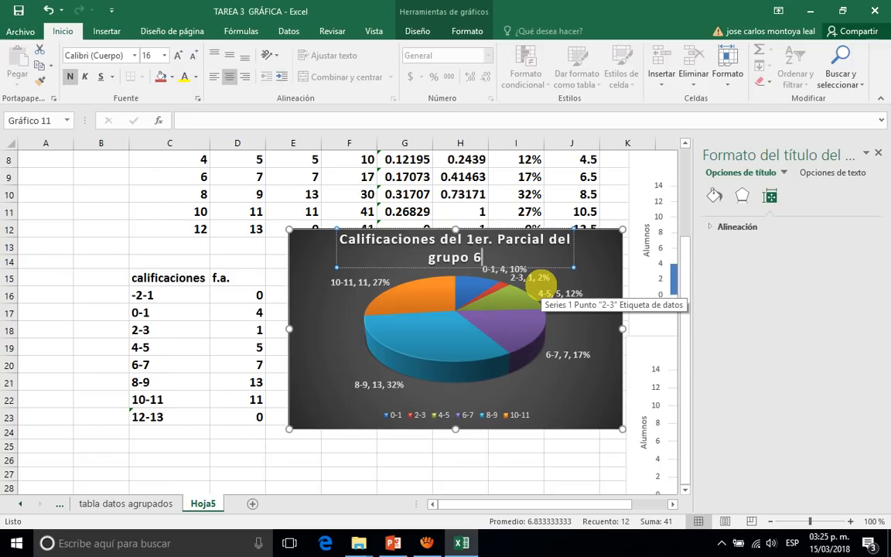
pyautogui.write('G')
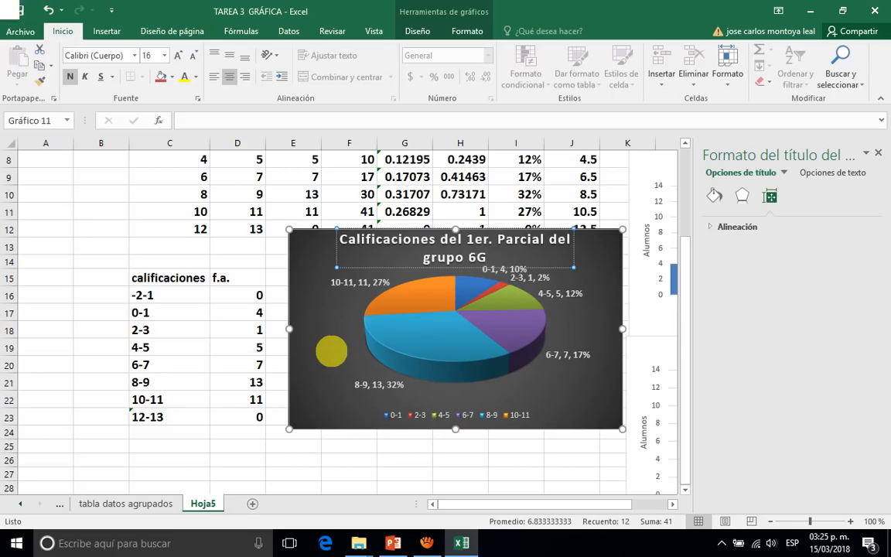
pyautogui.click(332, 352)
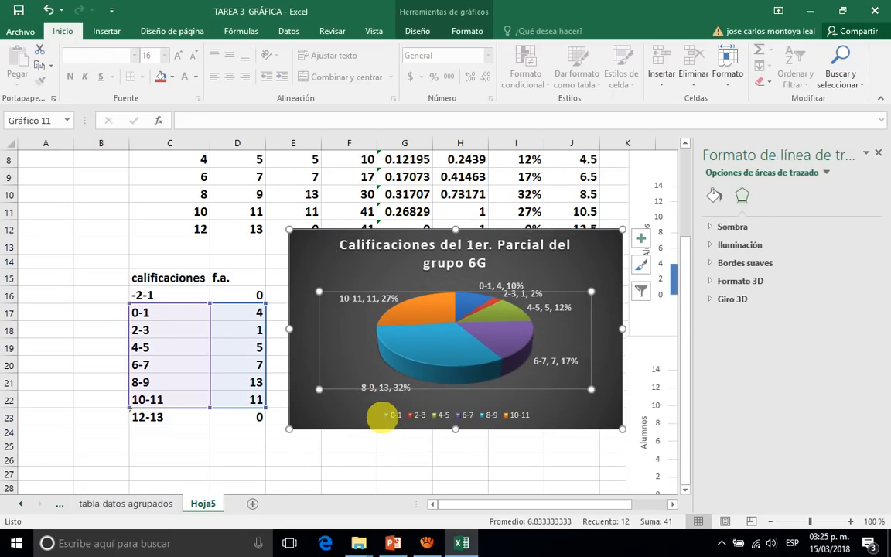
pyautogui.click(365, 415)
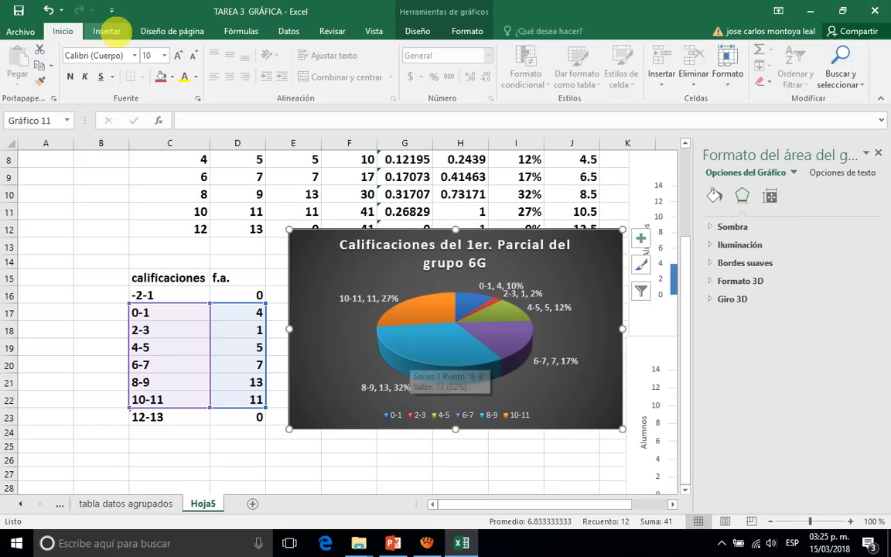
# Insert a text box reading "Calificaciones" inside the pie chart, below the pie beside the start of the legend.
pyautogui.click(107, 31)
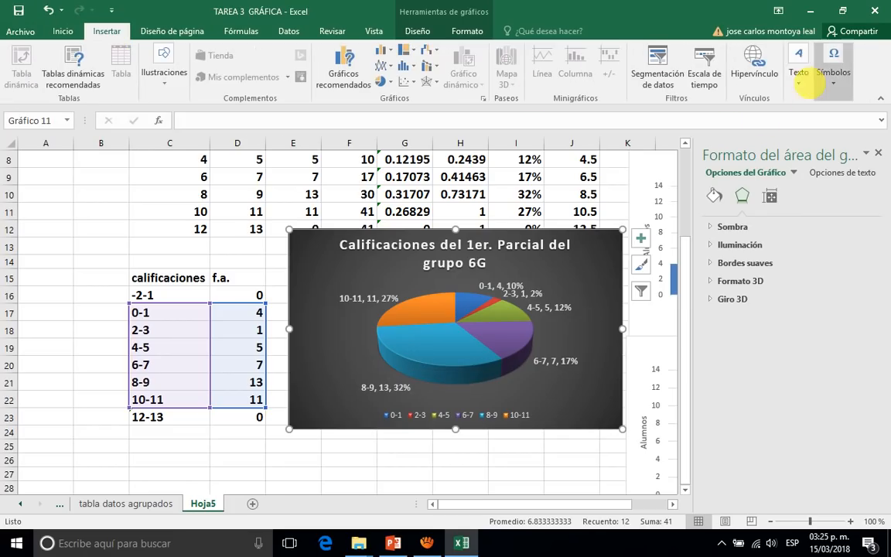
pyautogui.click(799, 77)
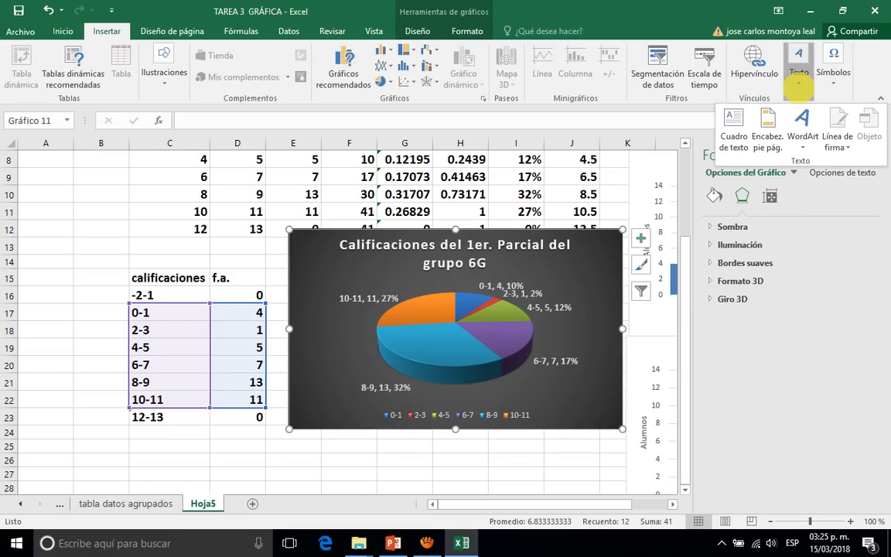
pyautogui.click(660, 116)
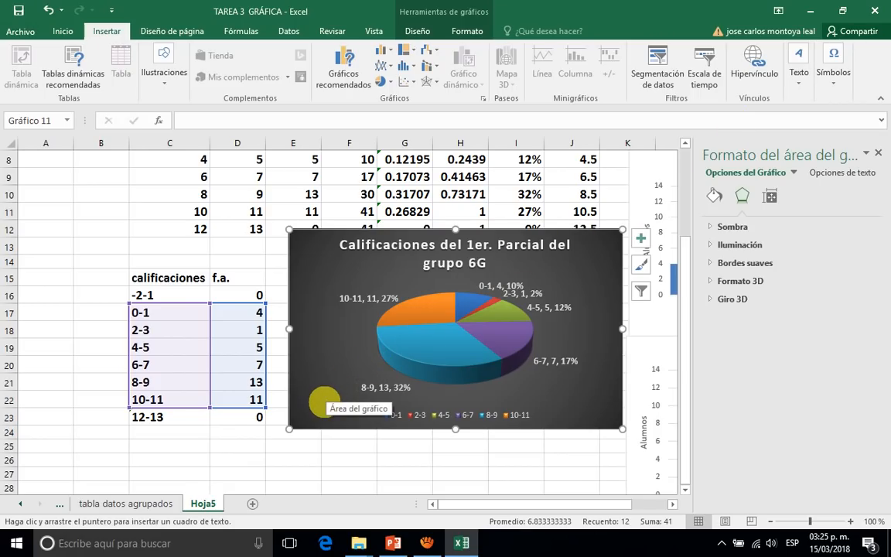
pyautogui.moveTo(324, 401); pyautogui.dragTo(411, 407)
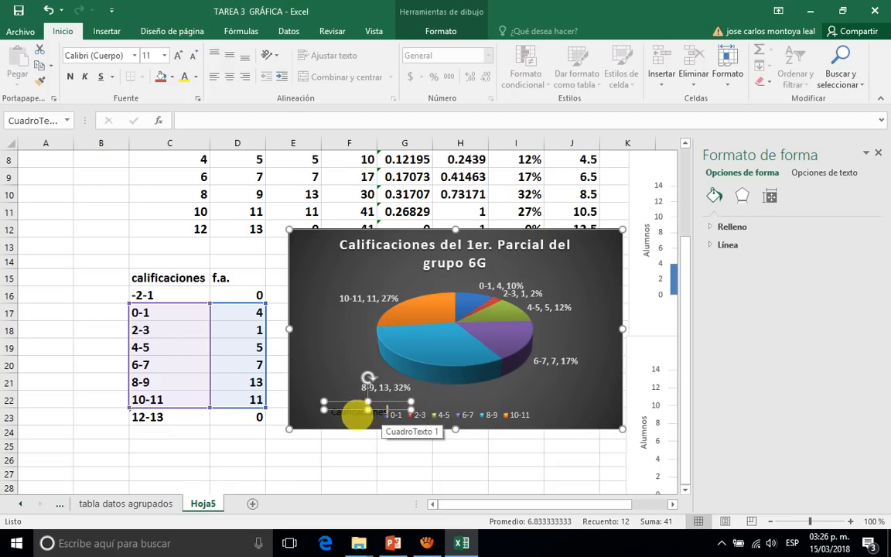
# Format the "Calificaciones" text box text as bold, yellow and font size 16.
pyautogui.doubleClick(356, 413)
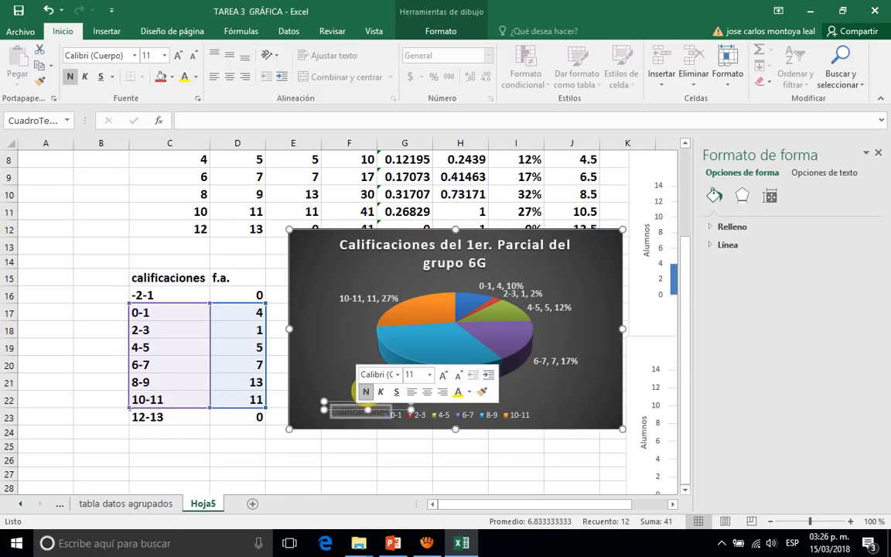
pyautogui.click(468, 392)
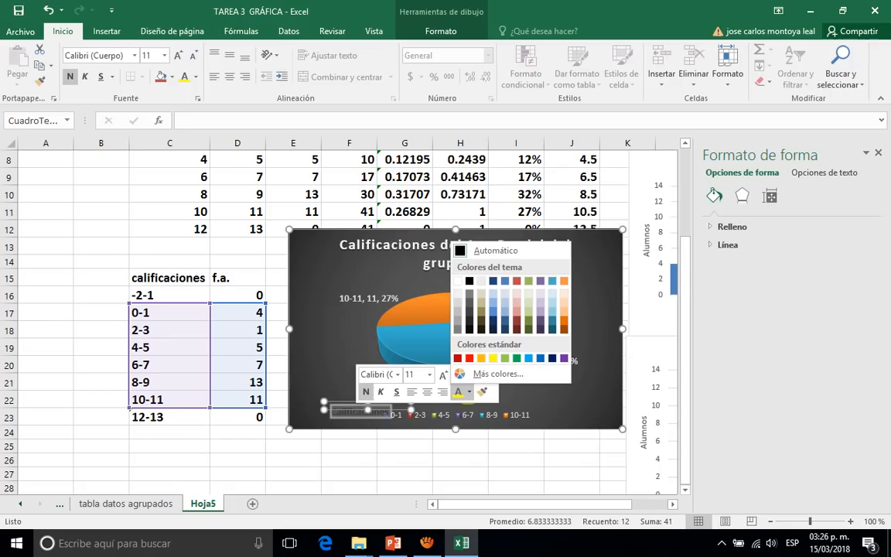
pyautogui.click(494, 359)
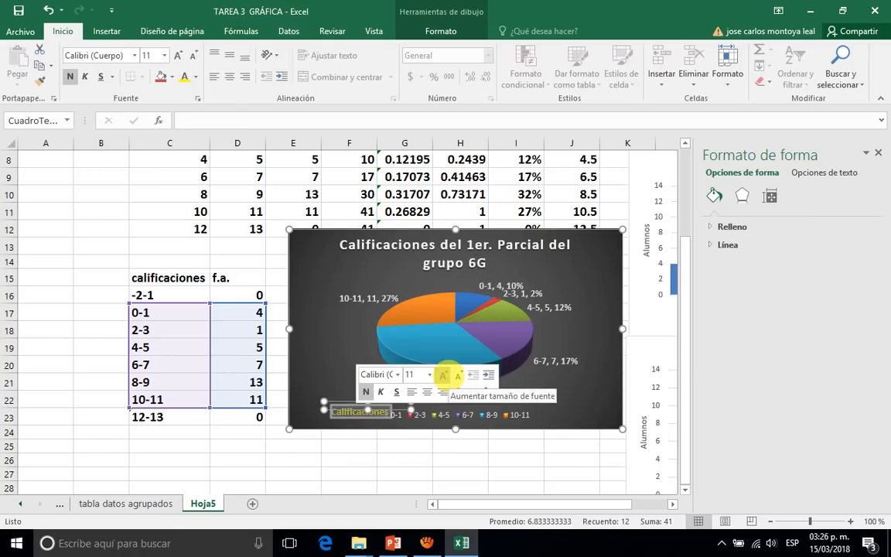
pyautogui.click(444, 374)
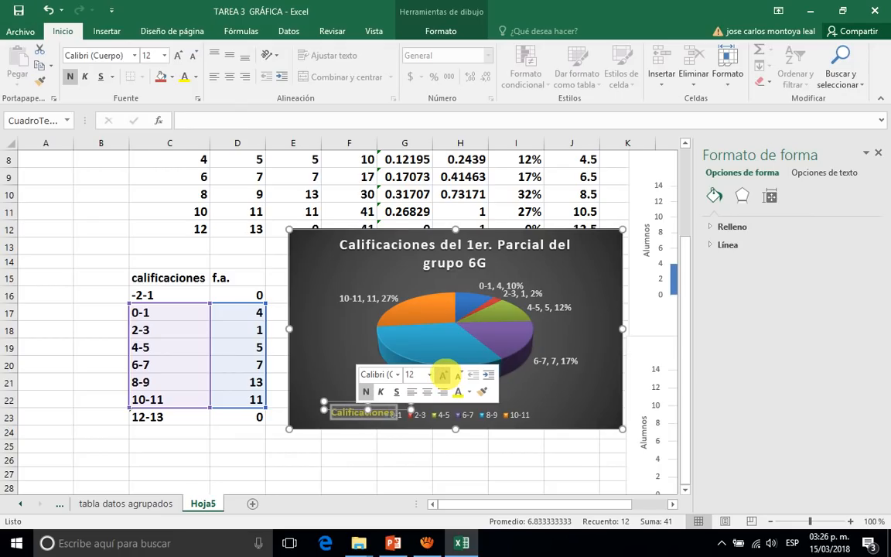
pyautogui.click(443, 375)
pyautogui.click(444, 375)
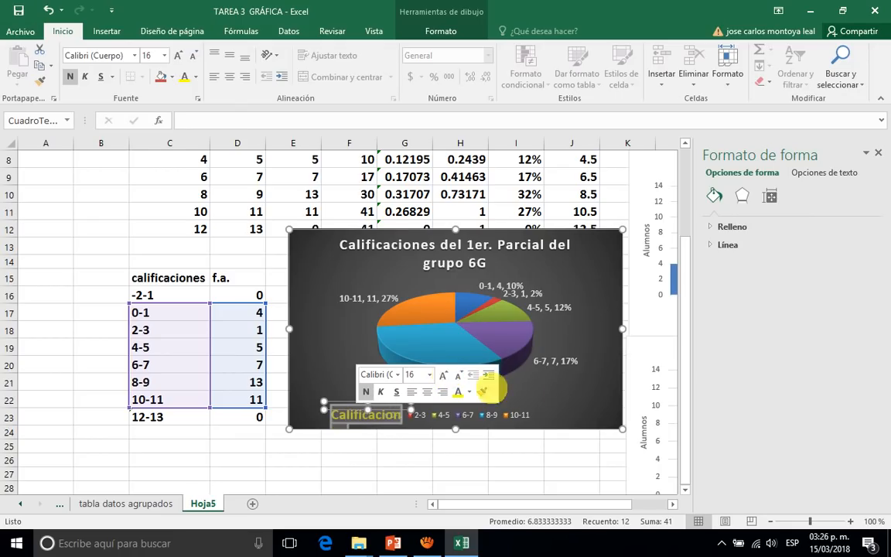
pyautogui.click(407, 421)
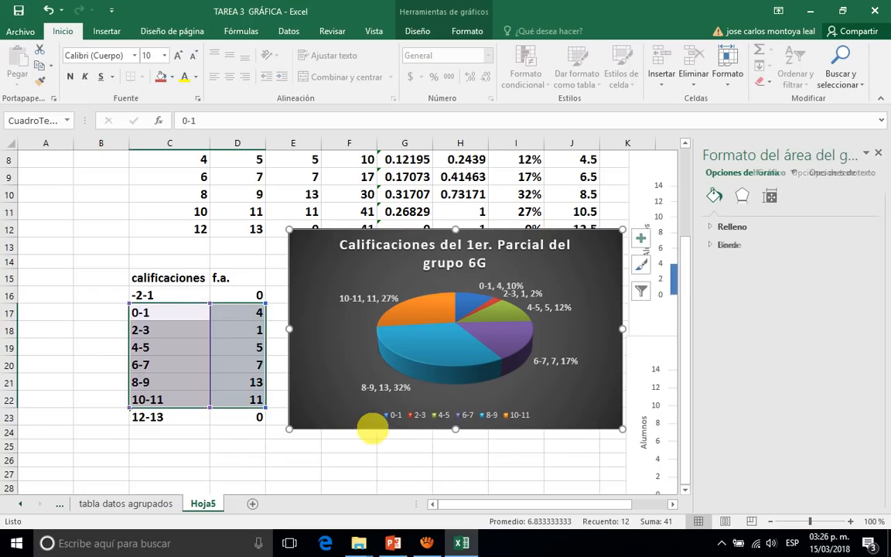
# Move and enlarge the yellow text box so its text sits centred between the pie and the legend, then deselect it.
pyautogui.click(369, 410)
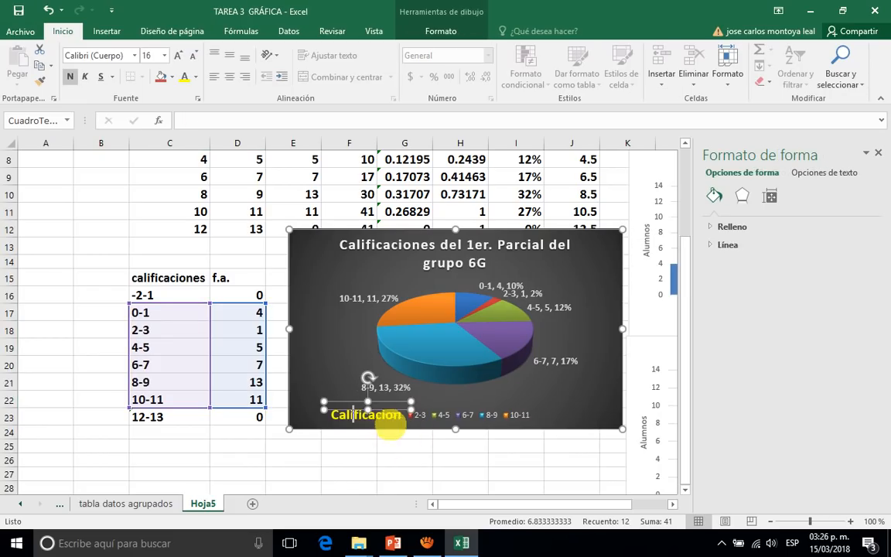
pyautogui.moveTo(363, 424); pyautogui.dragTo(445, 388)
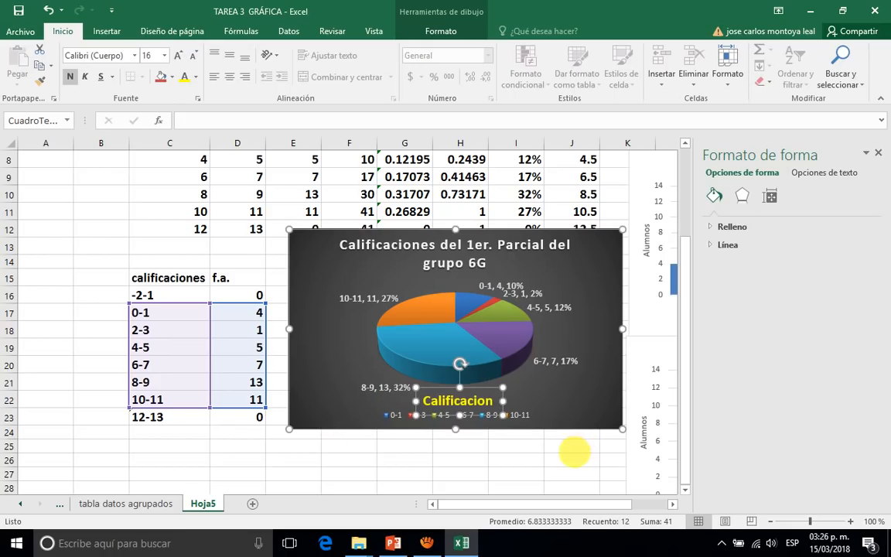
pyautogui.click(574, 451)
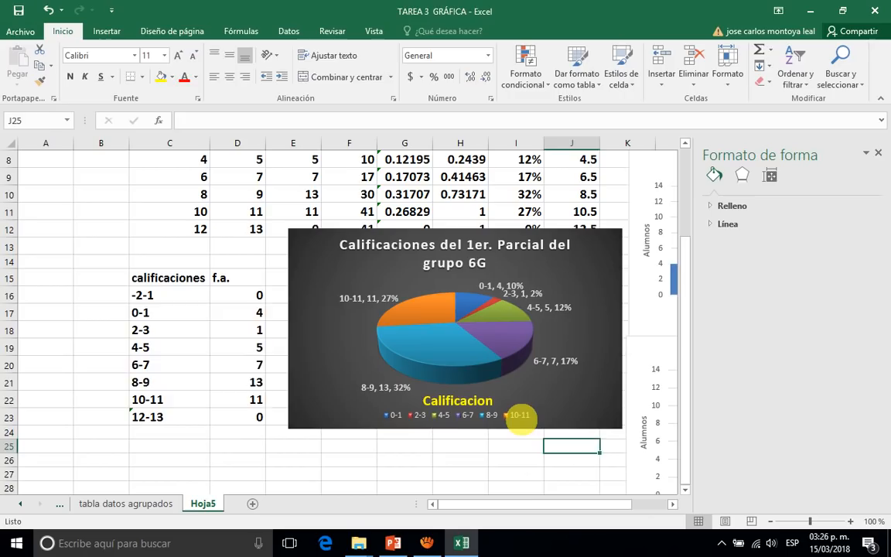
# Set the pie chart's legend text to font size 11 and bold.
pyautogui.click(520, 415)
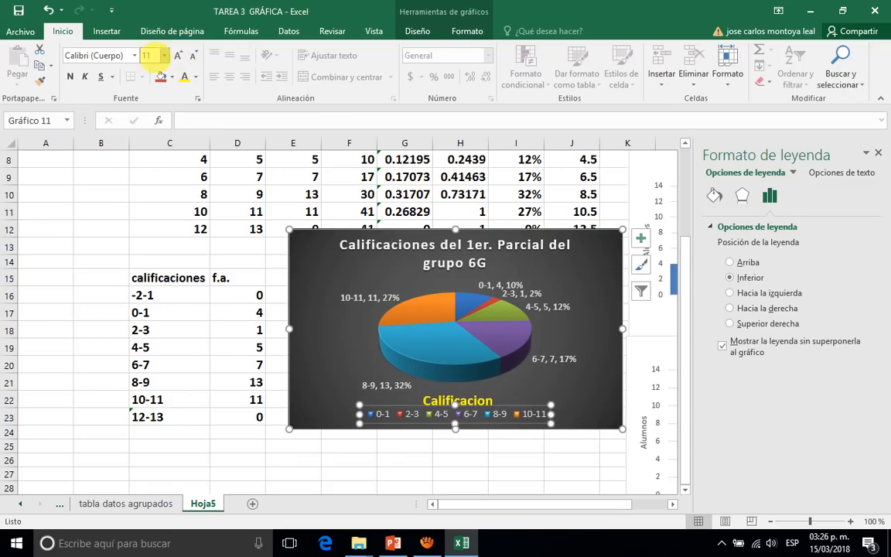
pyautogui.click(69, 77)
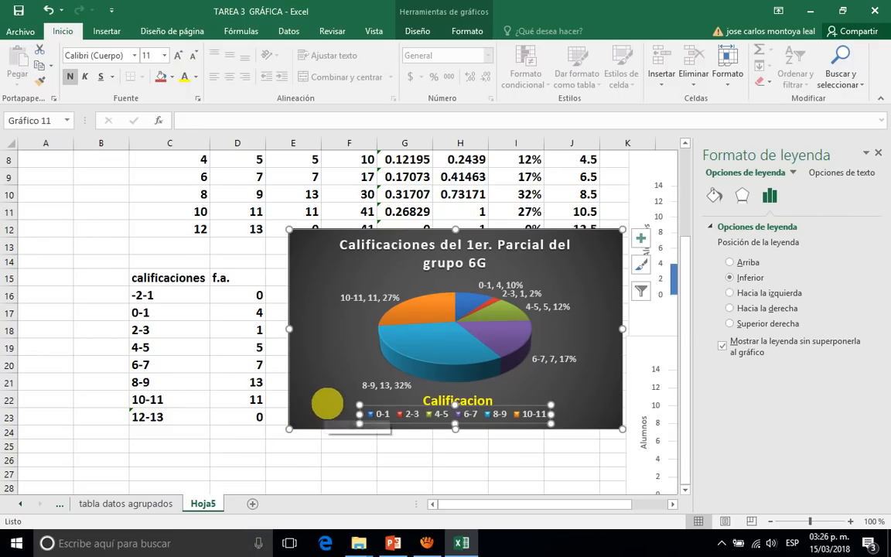
pyautogui.click(325, 408)
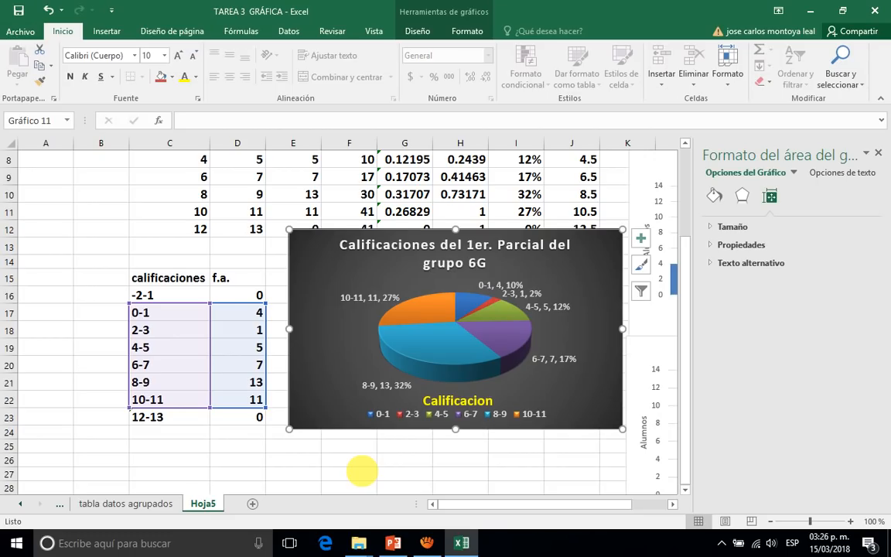
pyautogui.scroll(-1, 310, 461)
pyautogui.moveTo(310, 450); pyautogui.dragTo(328, 453)
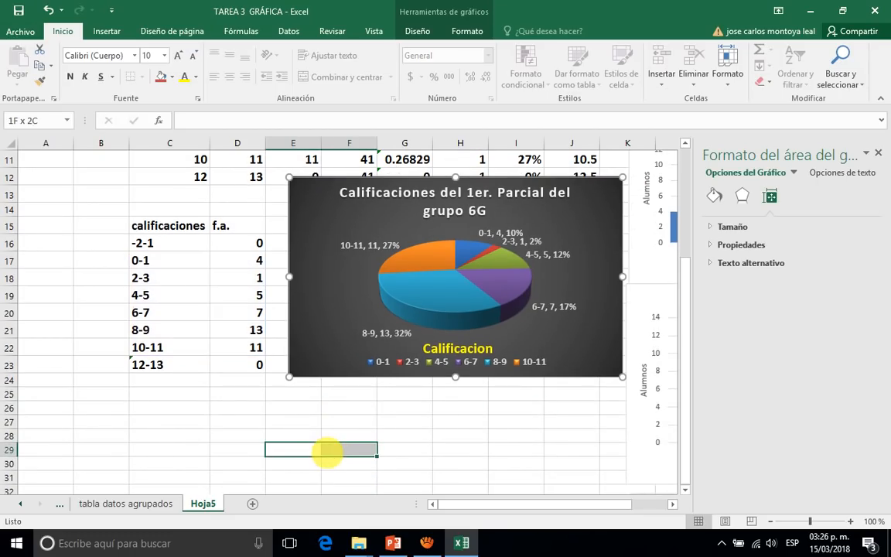
pyautogui.click(342, 421)
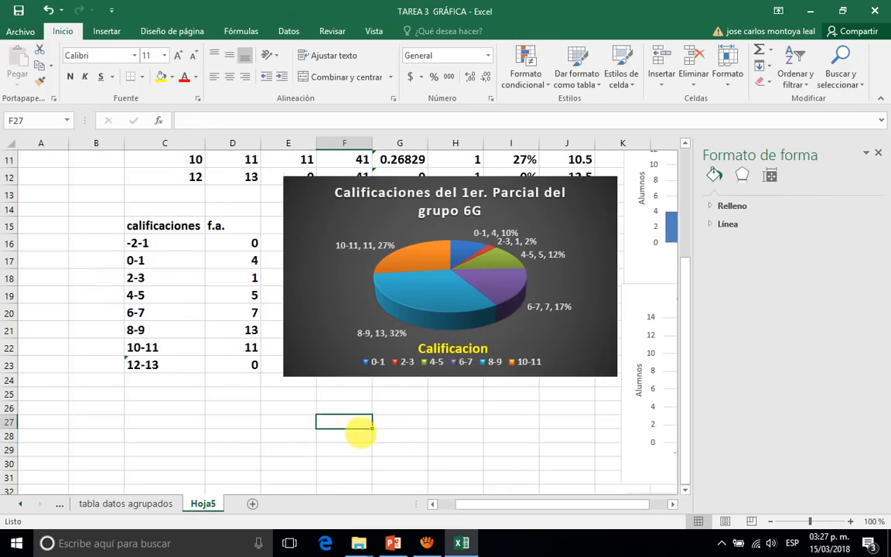
pyautogui.hscroll(2, 360, 435)
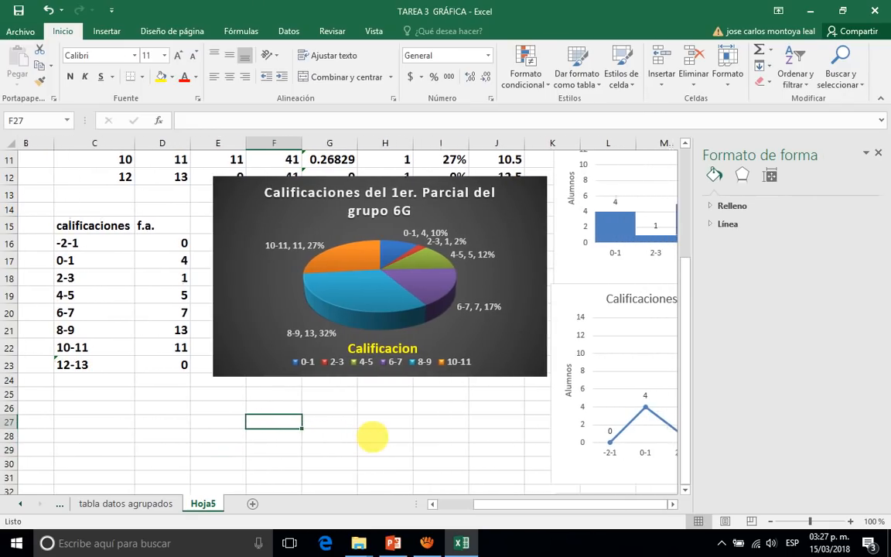
# Move the 3D pie chart down to rows 18 through 31, clear of the frequency table and beside the frequency polygon, and deselect it.
pyautogui.hscroll(2, 372, 437)
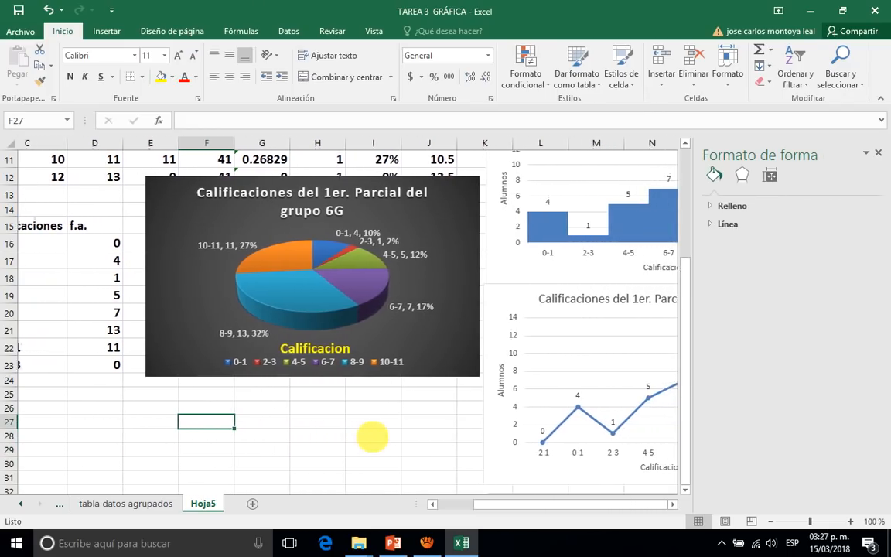
pyautogui.hscroll(2, 372, 437)
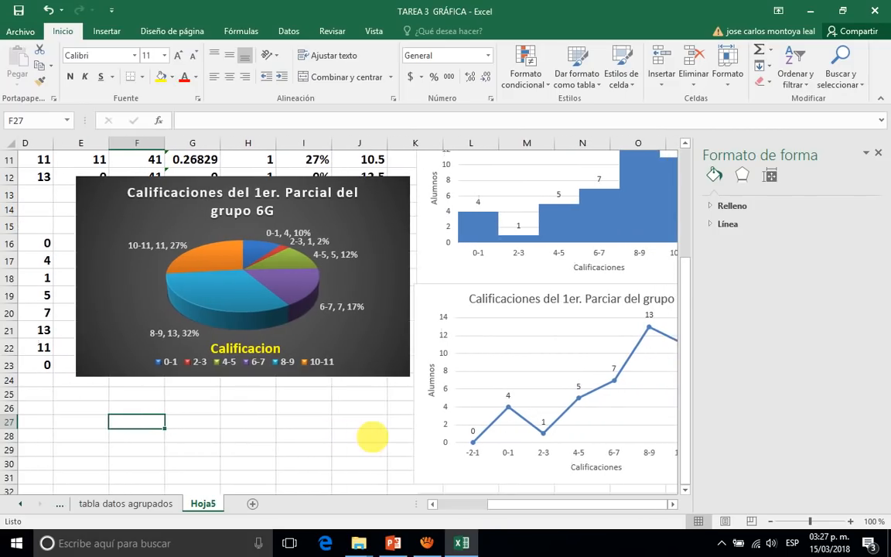
pyautogui.hscroll(2, 372, 437)
pyautogui.click(346, 359)
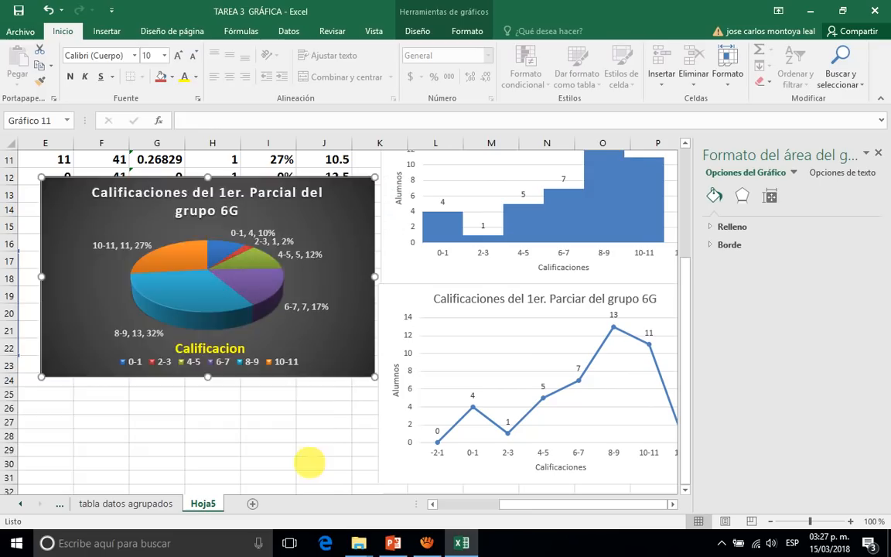
pyautogui.moveTo(309, 463); pyautogui.dragTo(306, 465)
pyautogui.scroll(1, 386, 325)
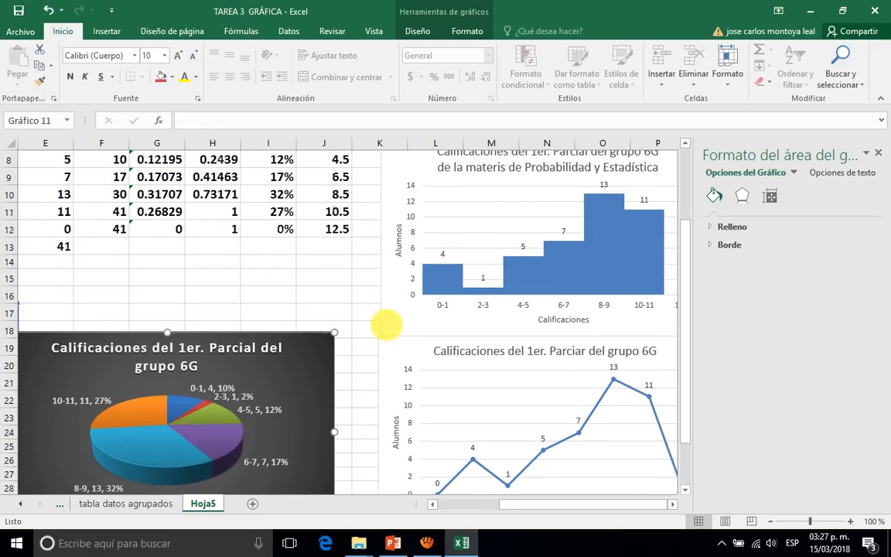
pyautogui.scroll(-2, 483, 417)
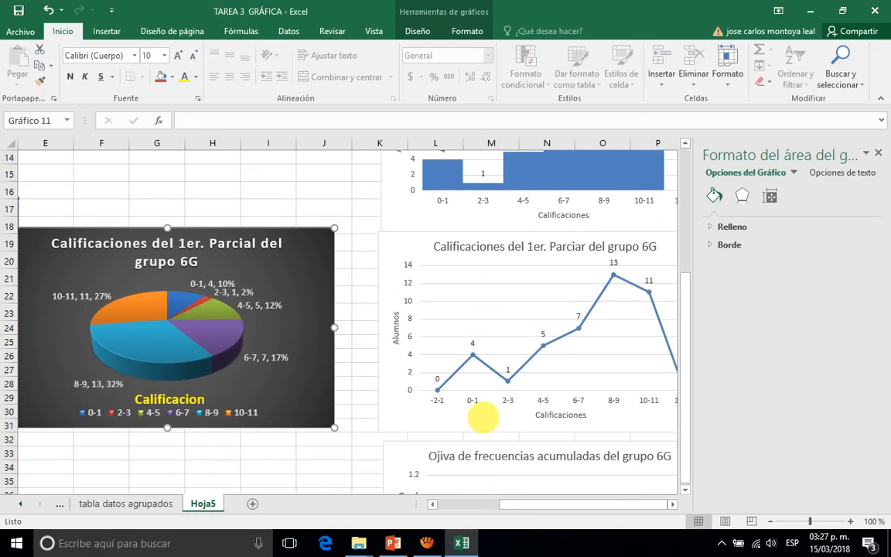
pyautogui.scroll(-2, 470, 356)
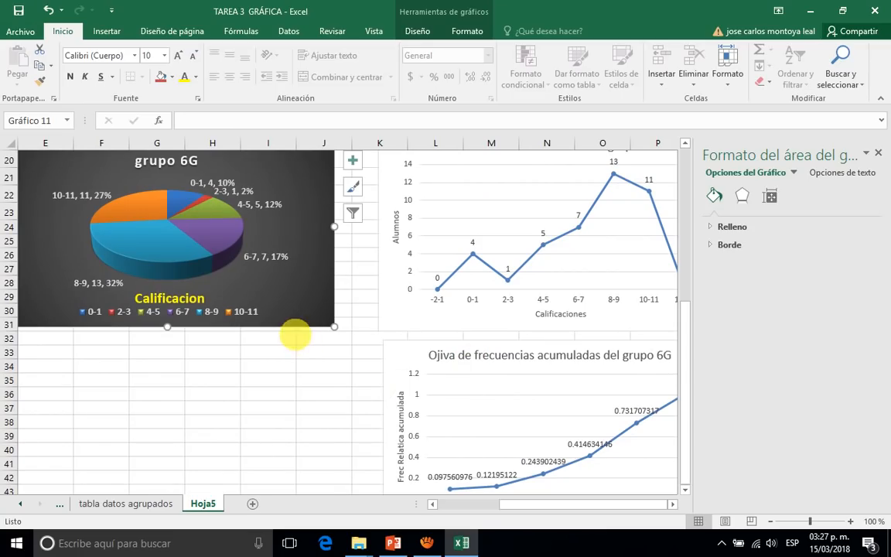
pyautogui.click(264, 363)
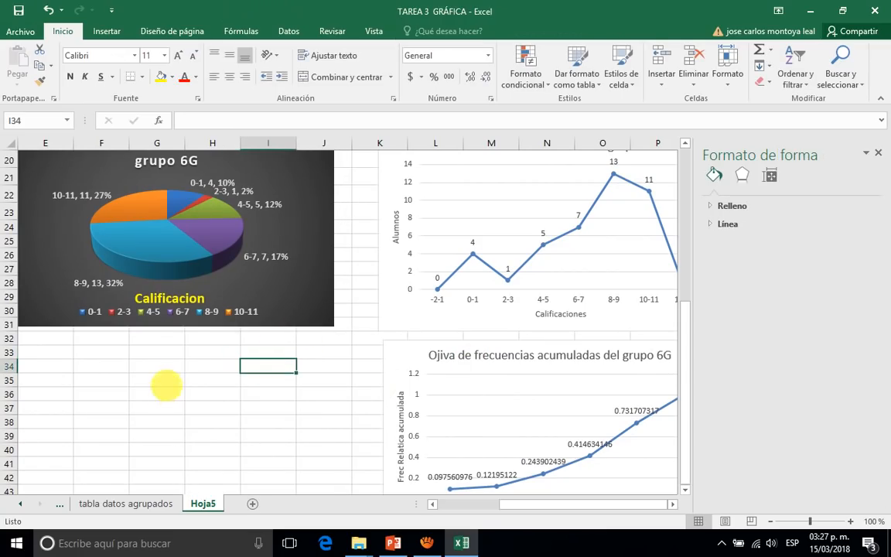
pyautogui.click(193, 353)
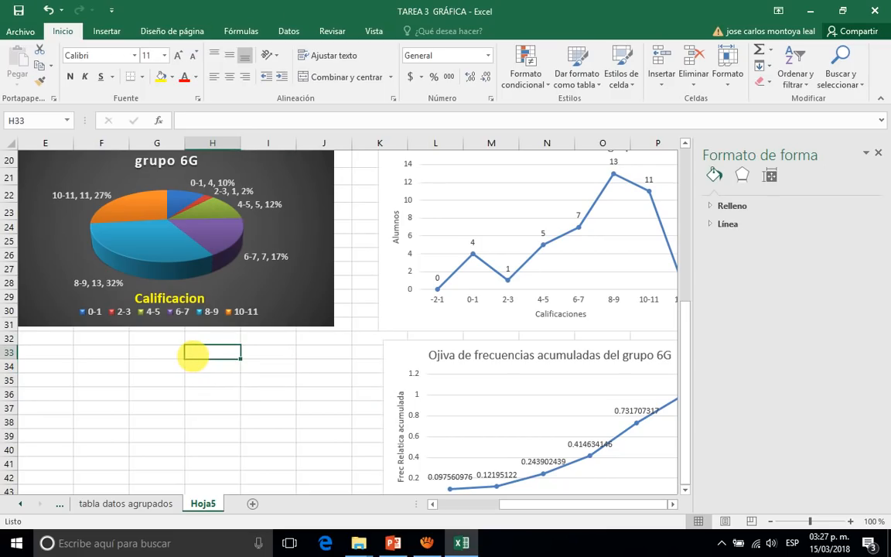